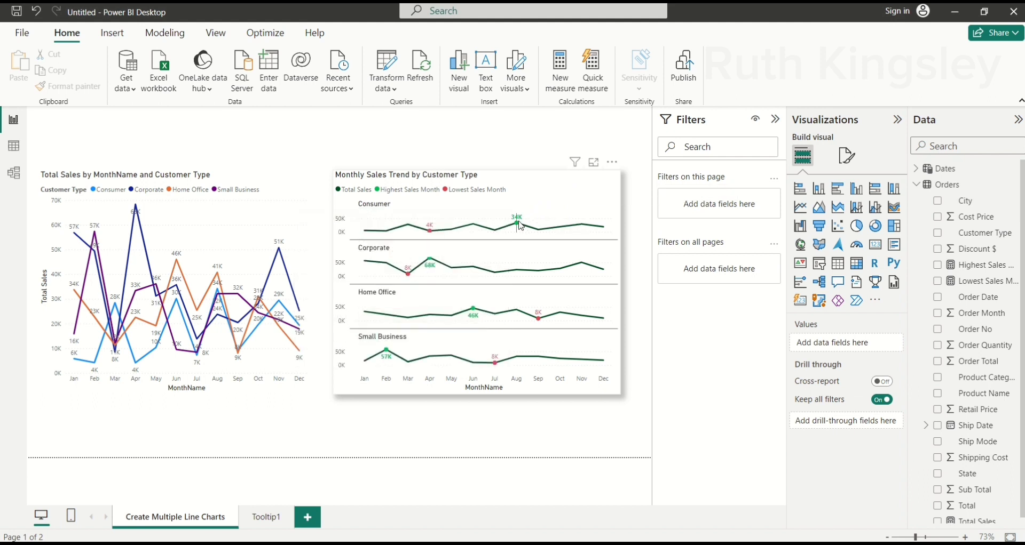
Review the fields of the Dates and Orders tables, and look through the Orders table's rows in the data view
mouse_move(519, 223)
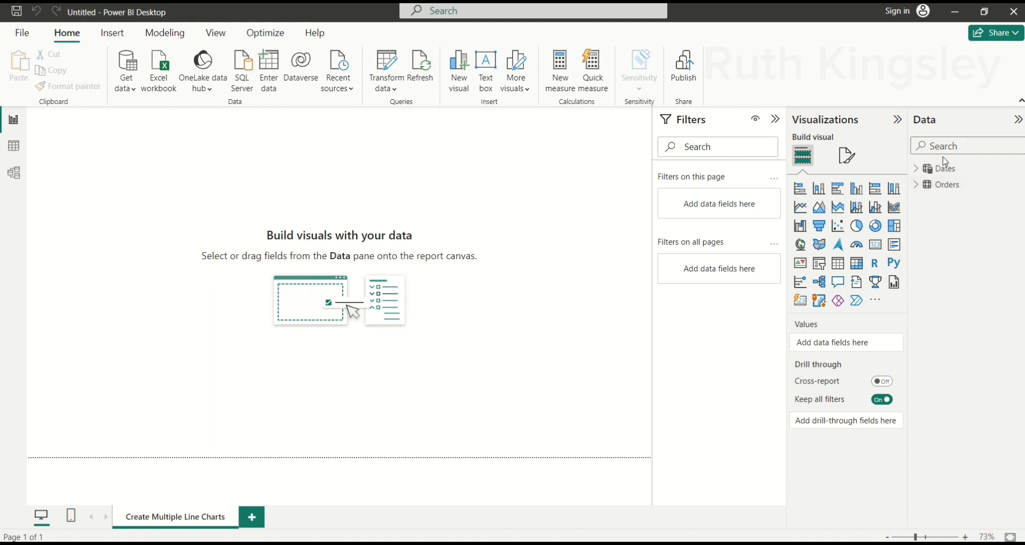
click(919, 171)
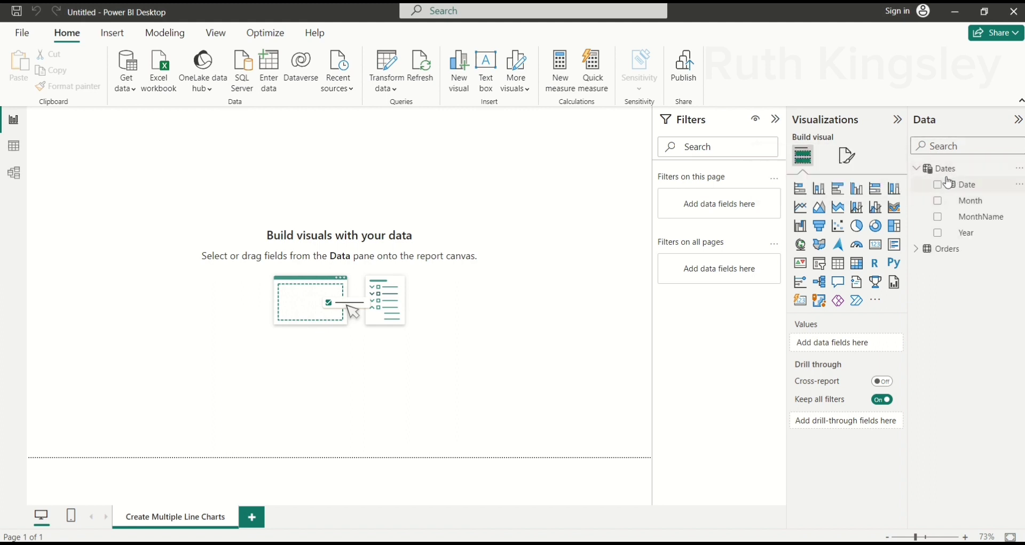
click(918, 171)
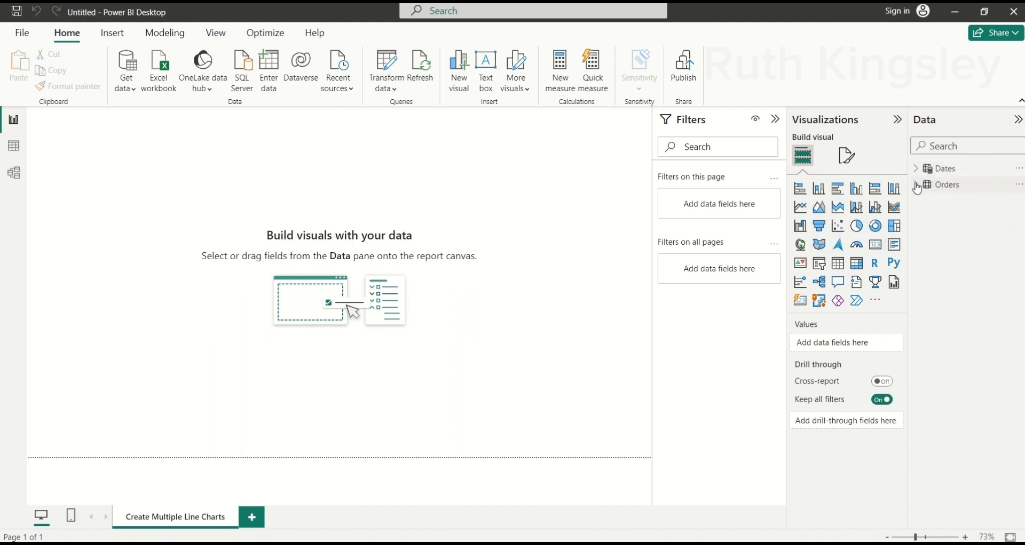
click(918, 187)
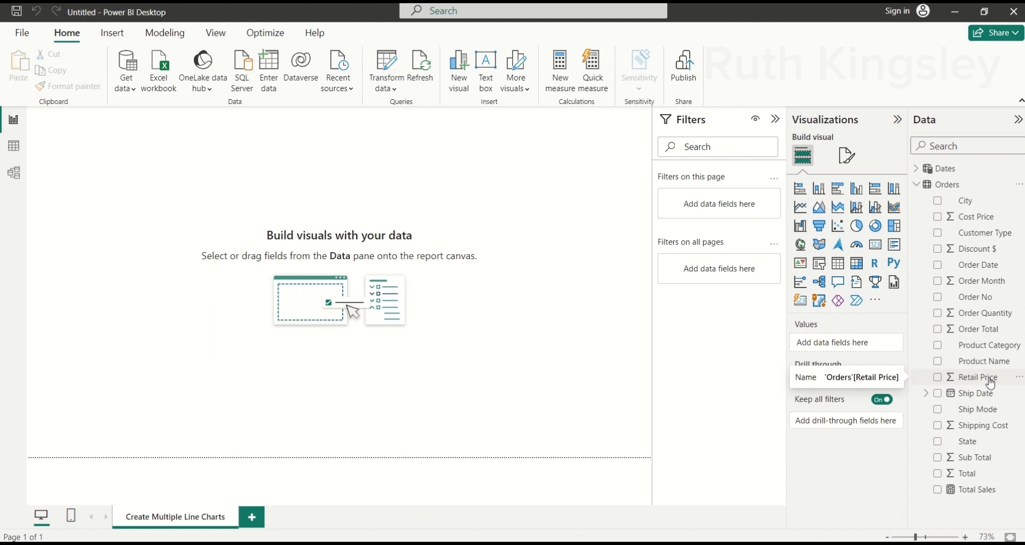
click(920, 186)
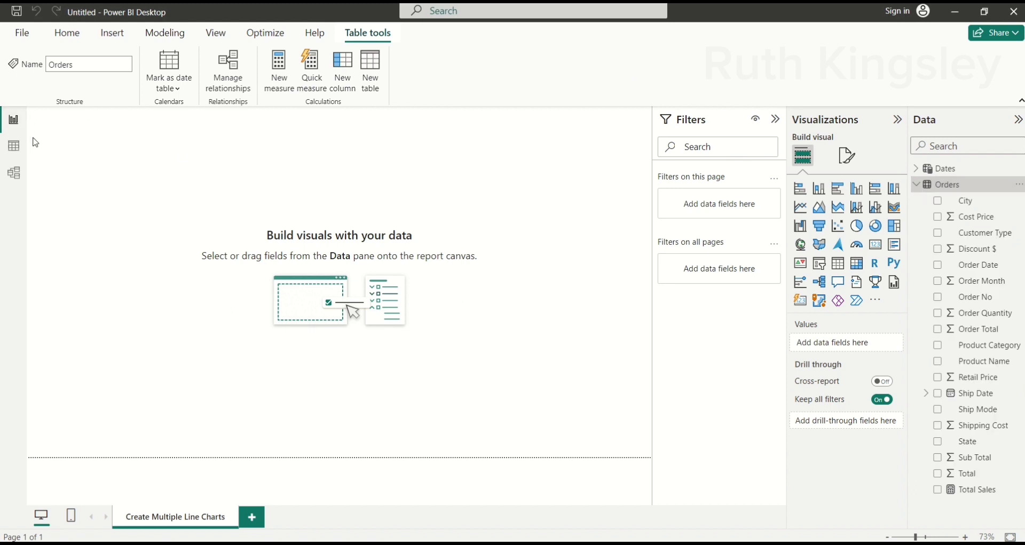
click(16, 151)
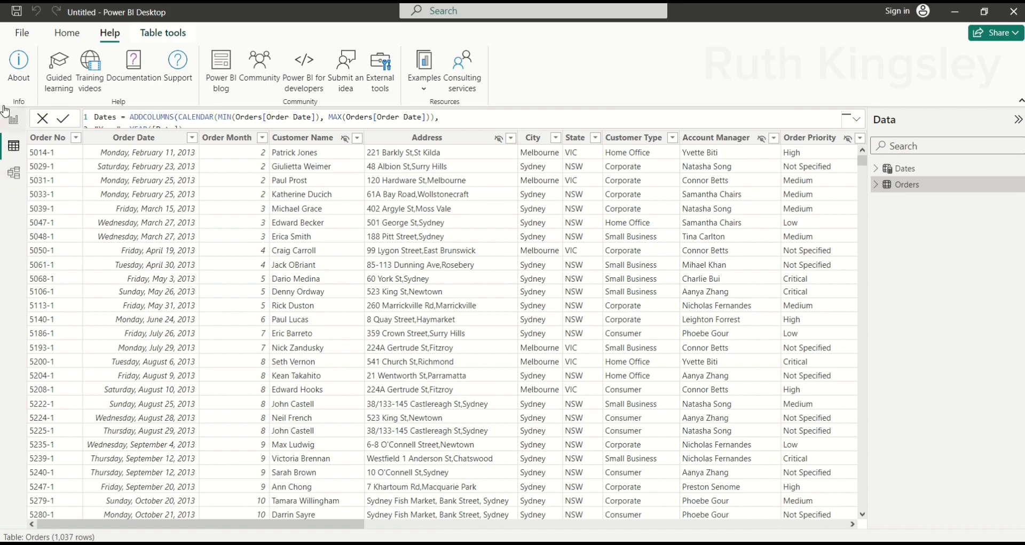
click(19, 127)
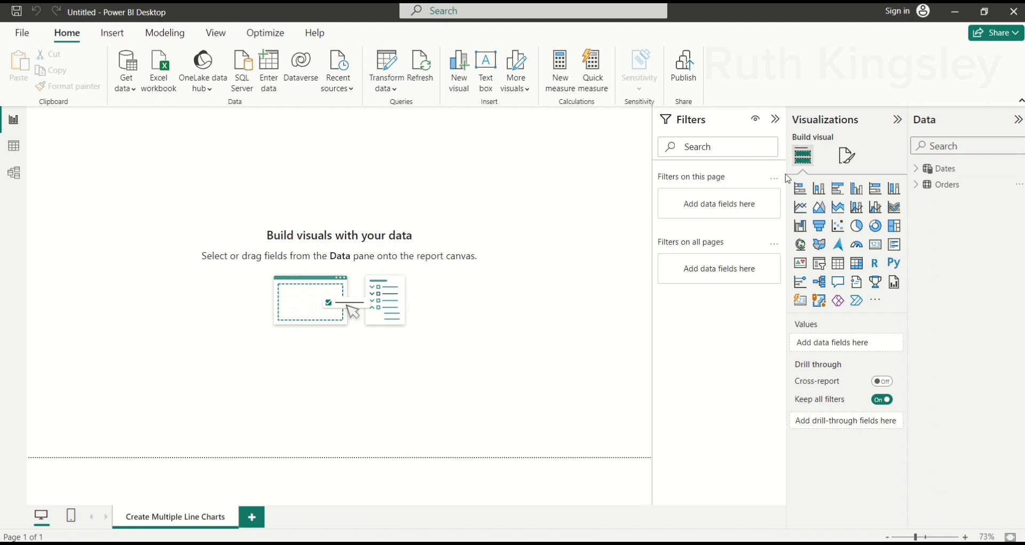
Insert a line chart in the upper-left area of the report page and plot Total Sales on its Y-axis
click(803, 214)
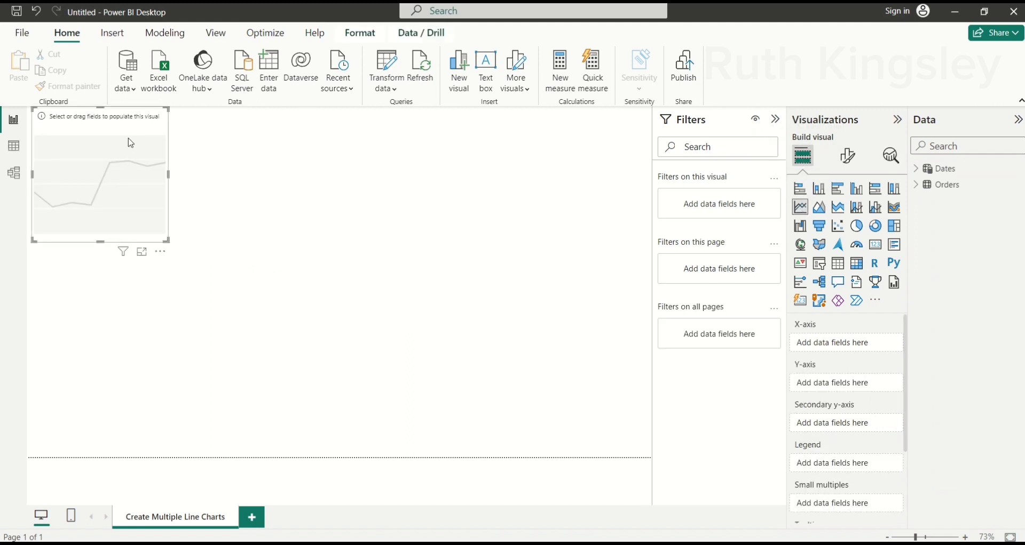
drag(130, 139, 183, 205)
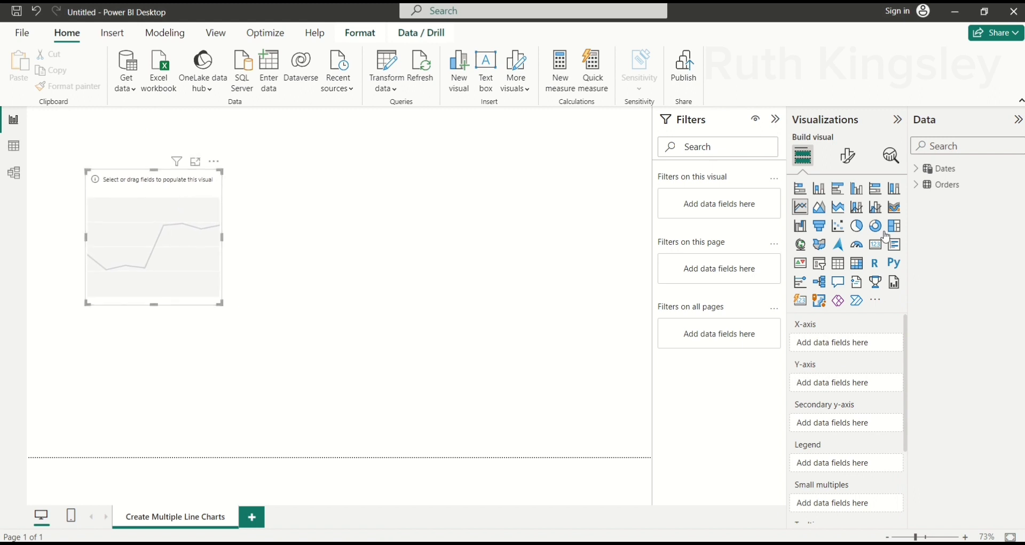
click(920, 188)
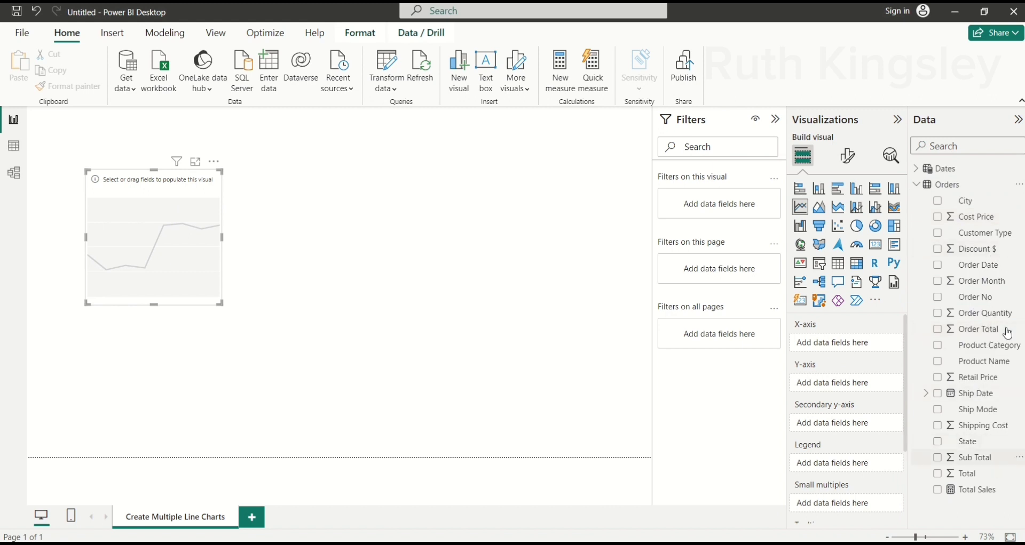
click(960, 147)
text(tota)
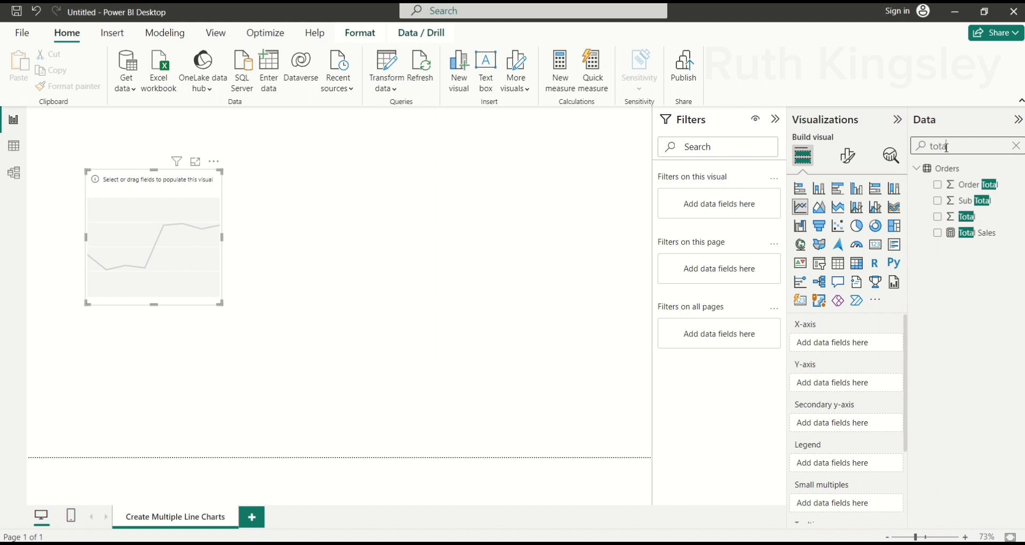
click(940, 235)
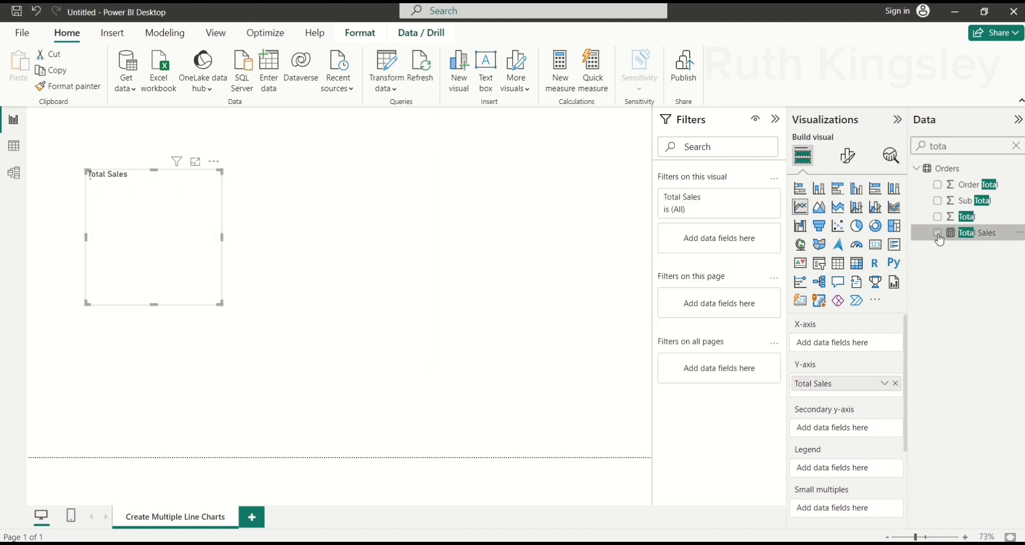
click(940, 237)
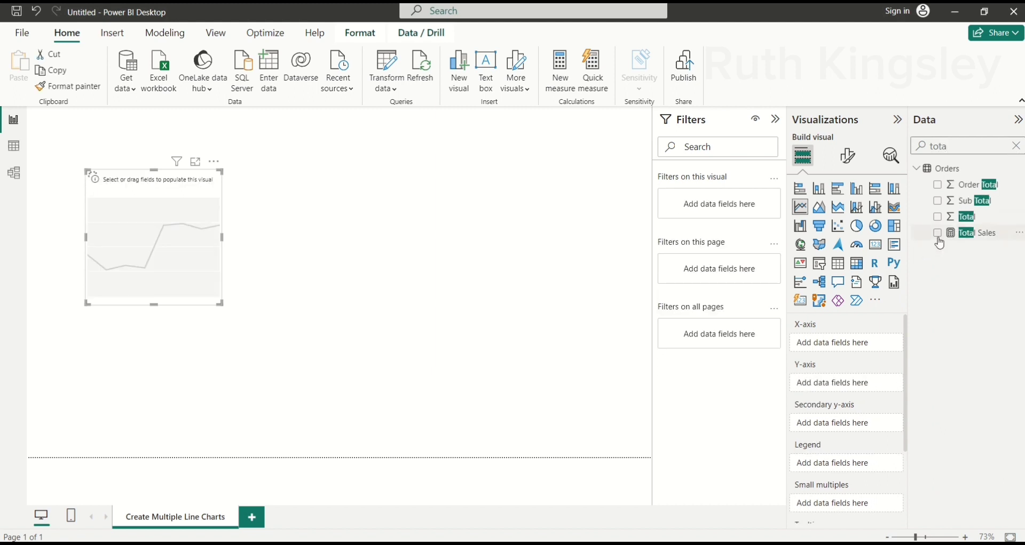
click(939, 237)
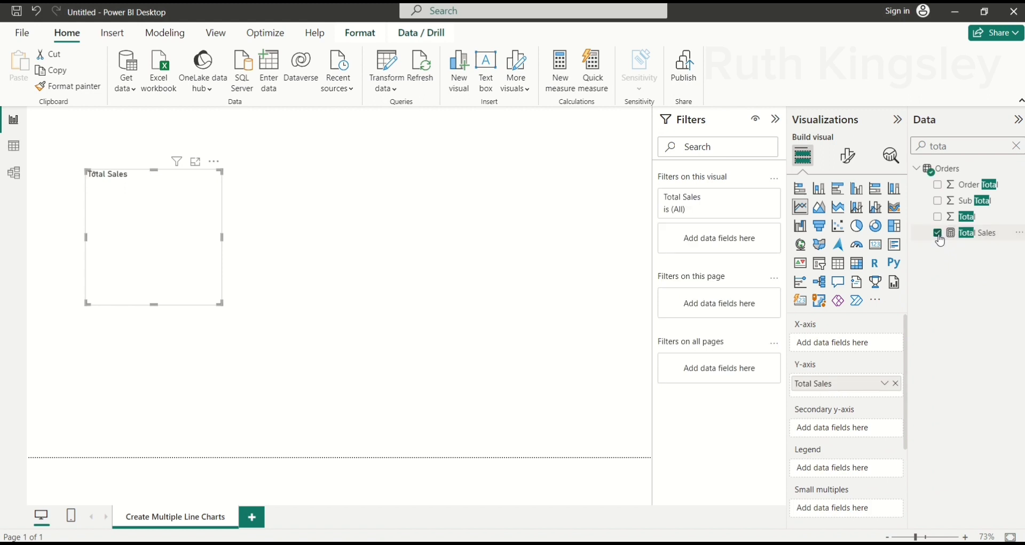
click(1015, 147)
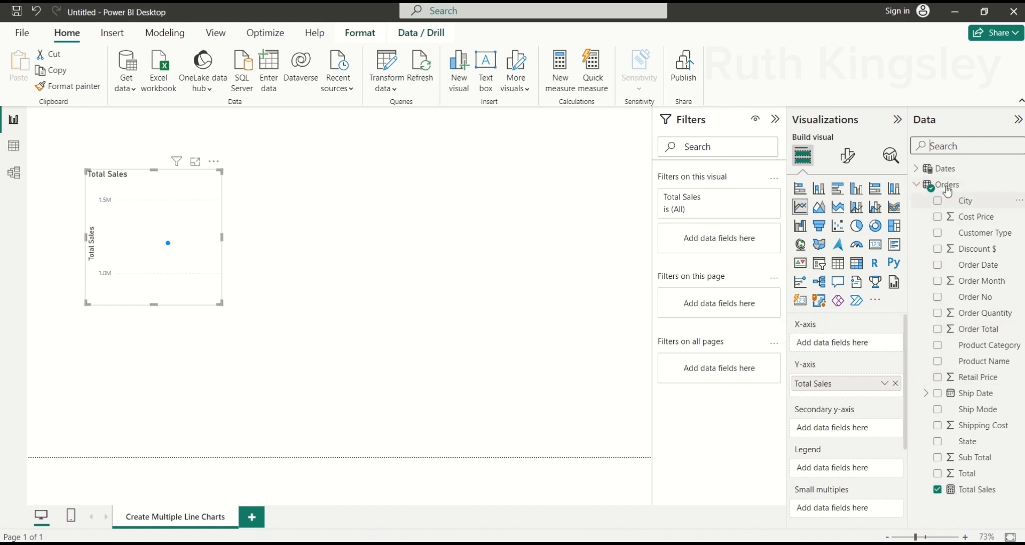
Add MonthName from the Dates table to the line chart's X-axis
click(919, 187)
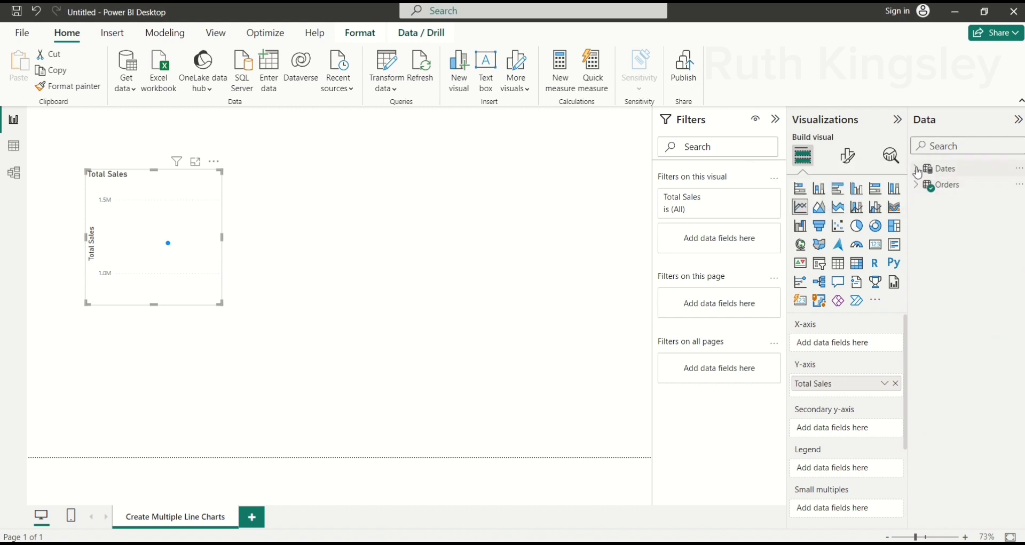
click(916, 170)
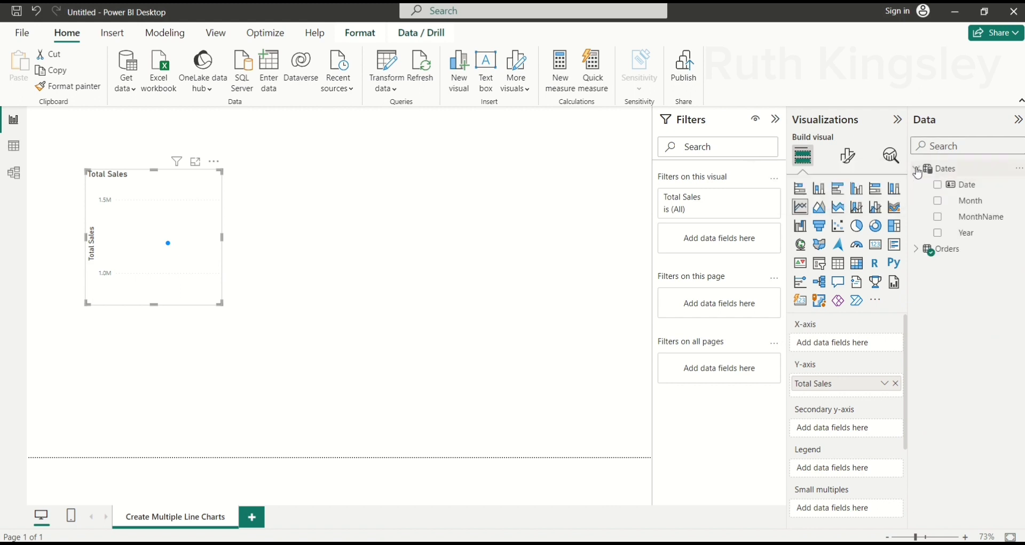
click(937, 220)
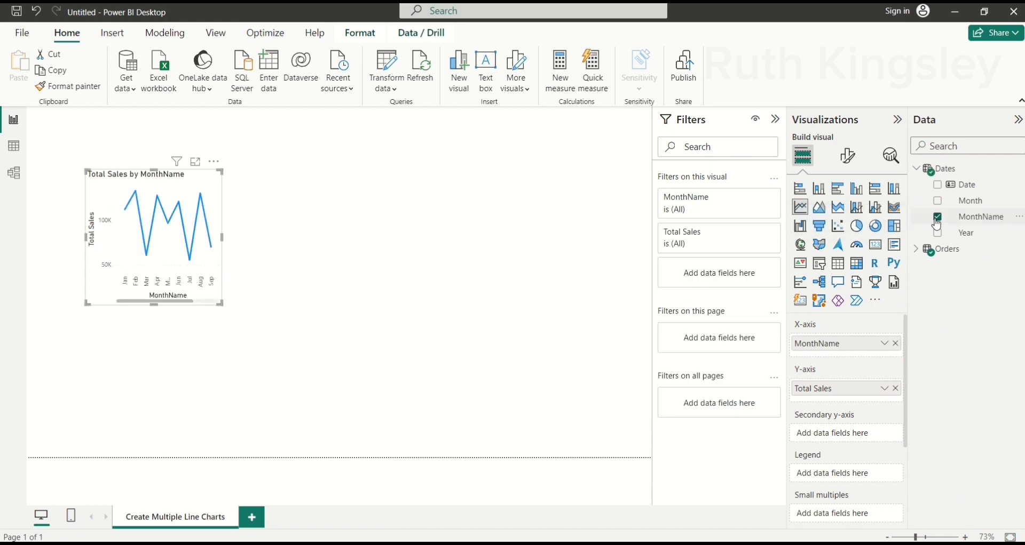
click(917, 169)
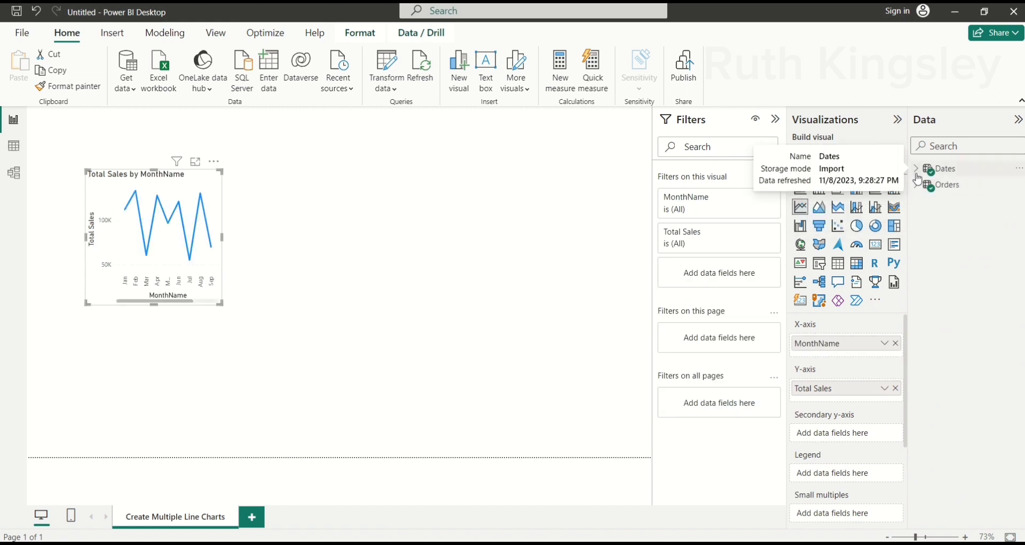
Add Customer Type from the Orders table as the line chart's legend and enlarge the chart to about twice its width
click(918, 186)
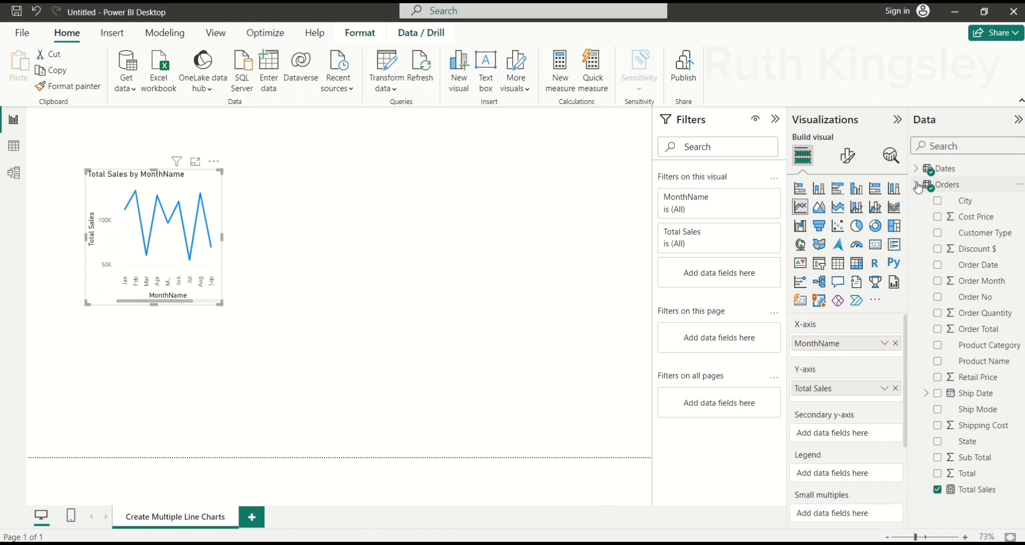
click(939, 234)
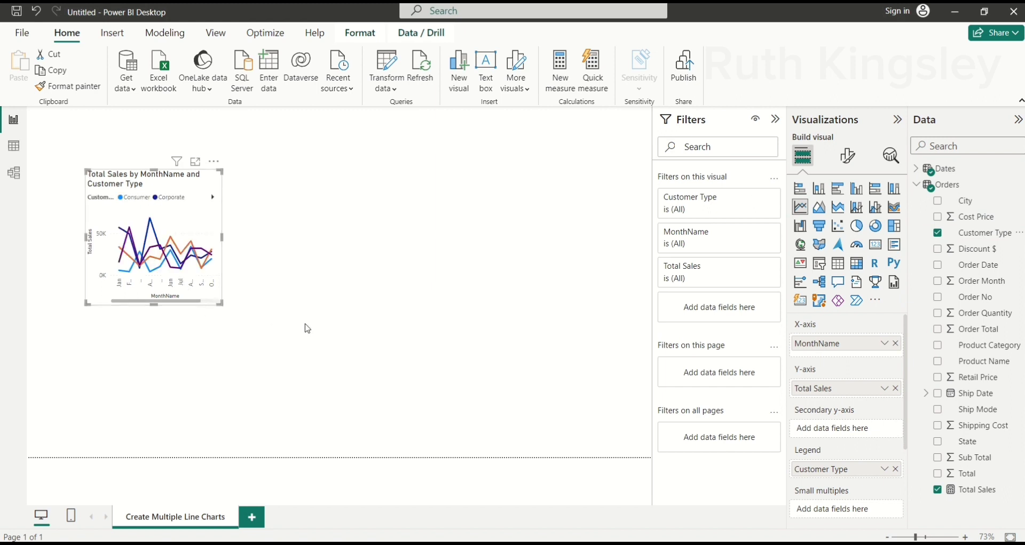
drag(221, 304, 358, 355)
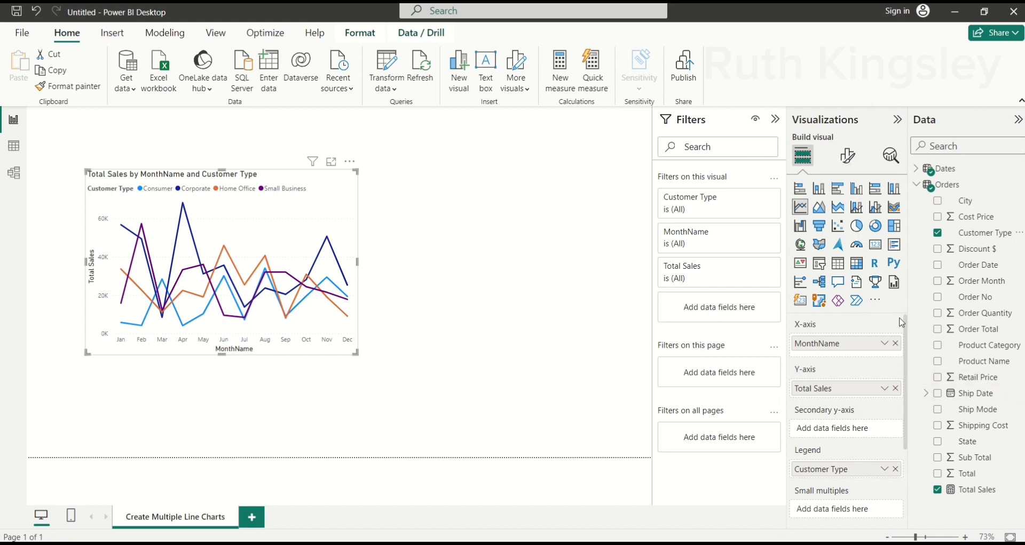
Move Customer Type from the chart's legend to its small multiples and lay them out in 4 rows and 1 column
drag(907, 328, 907, 385)
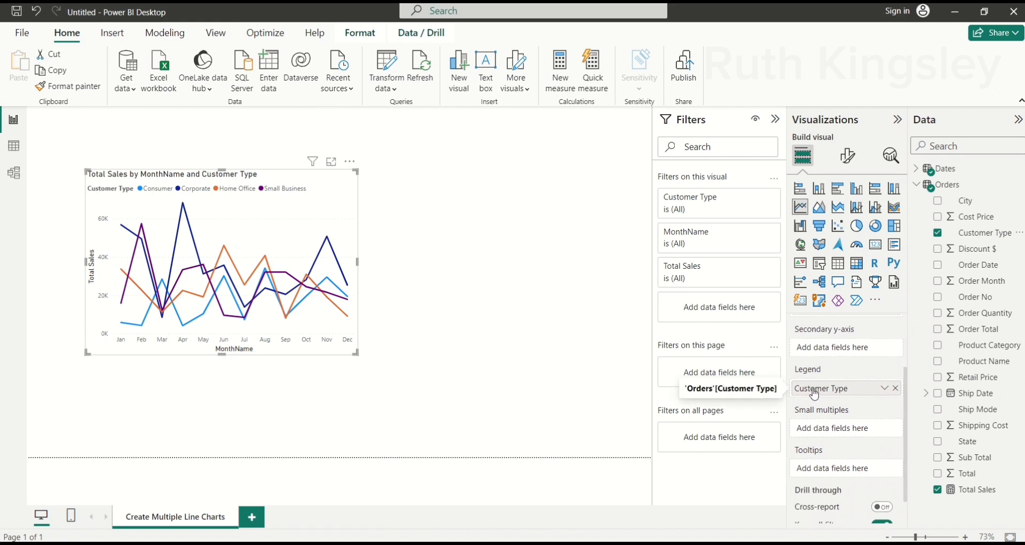
drag(815, 394, 817, 435)
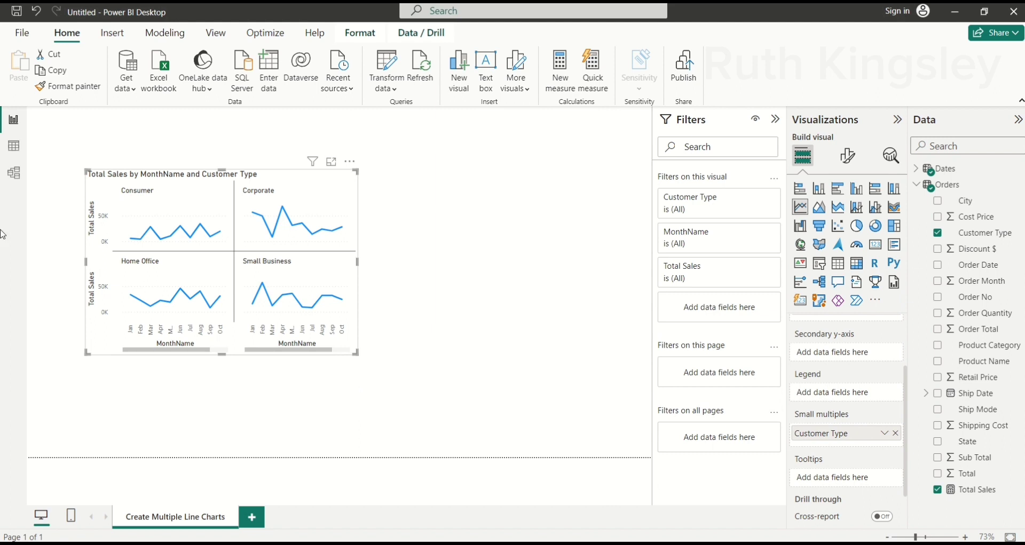
click(850, 157)
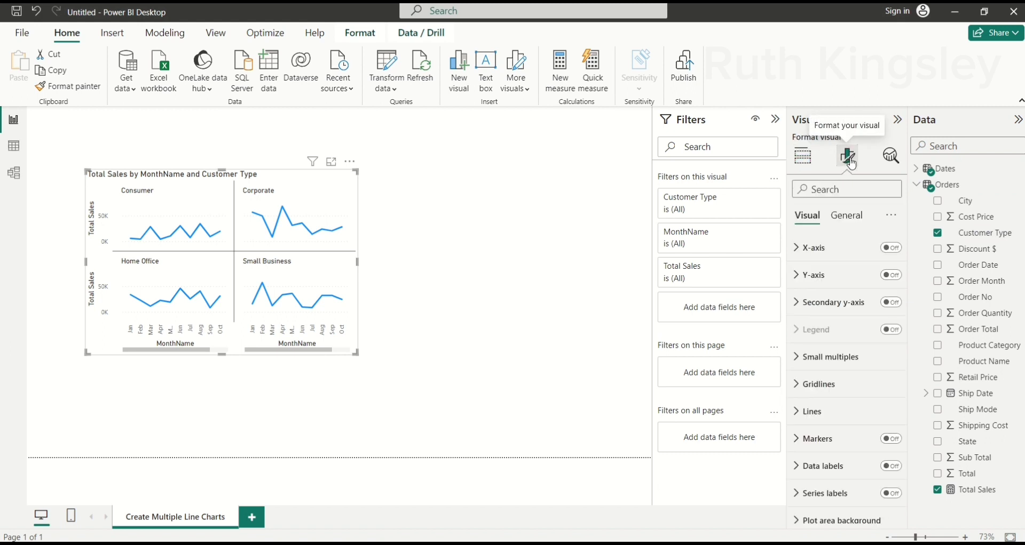
click(799, 363)
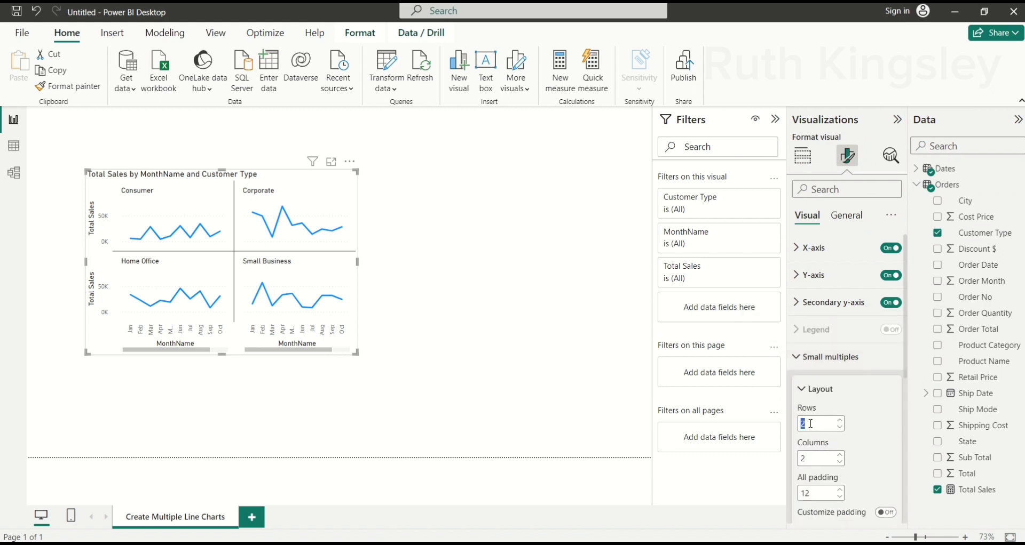
text(4)
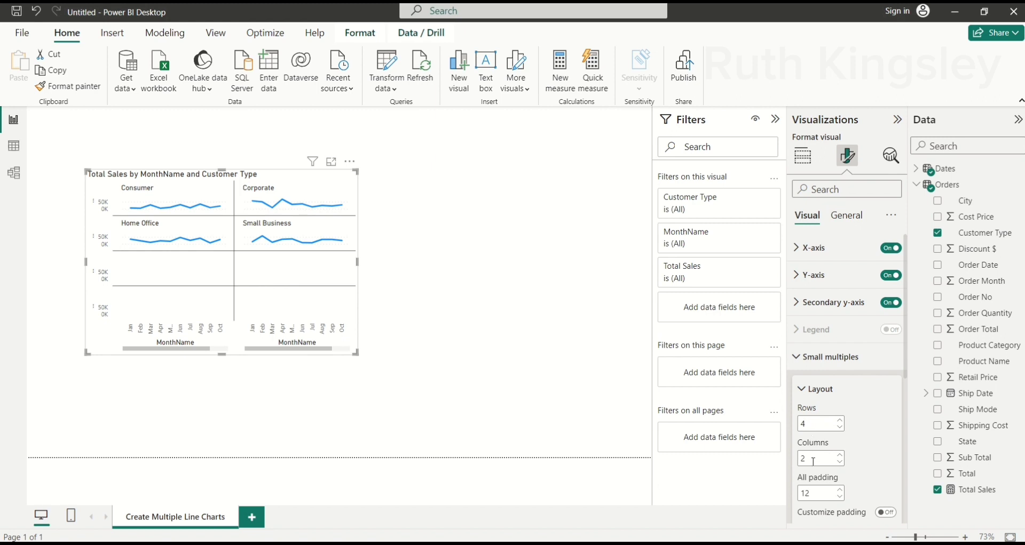
text(1)
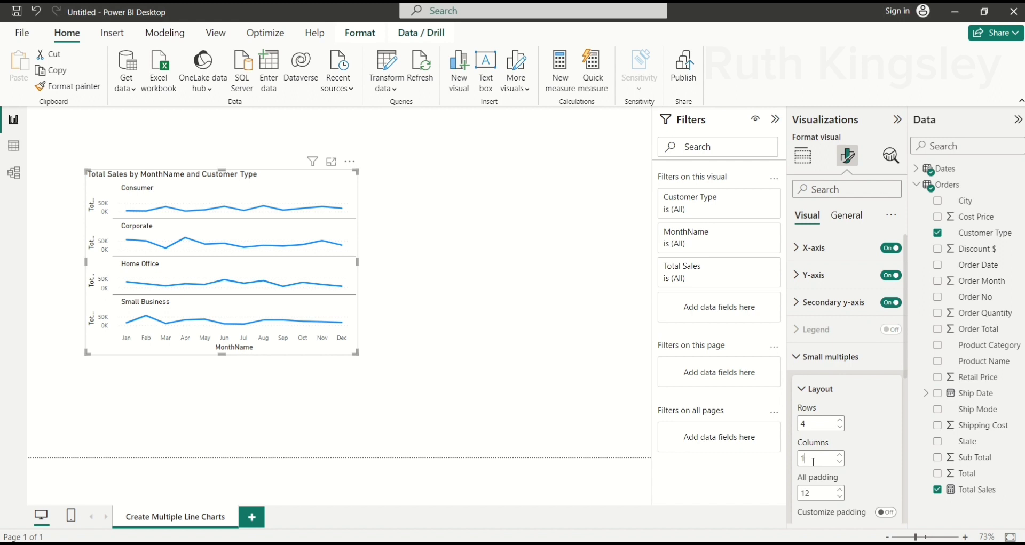
click(799, 363)
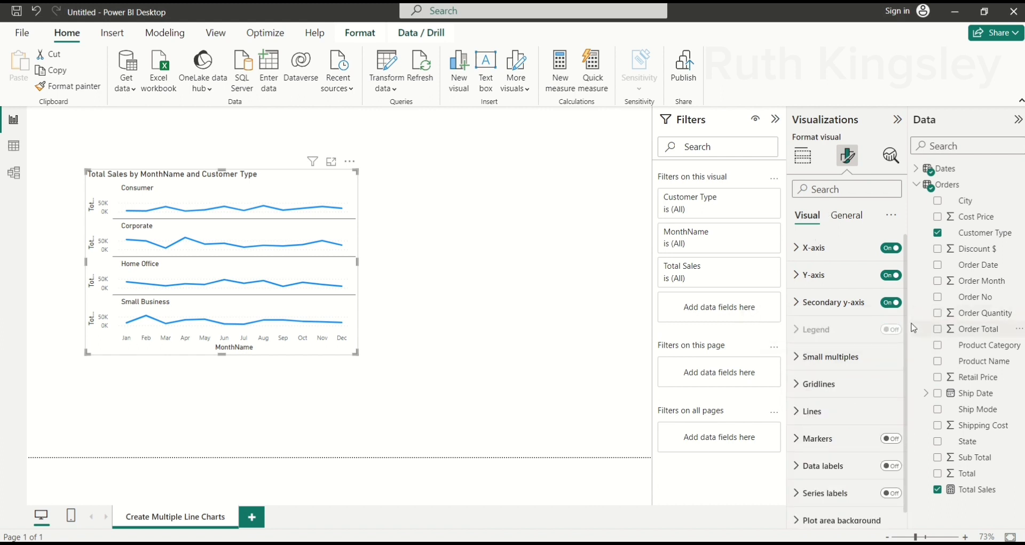
Turn on markers and data labels for the small-multiples line chart
scroll(889, 437, down, 1)
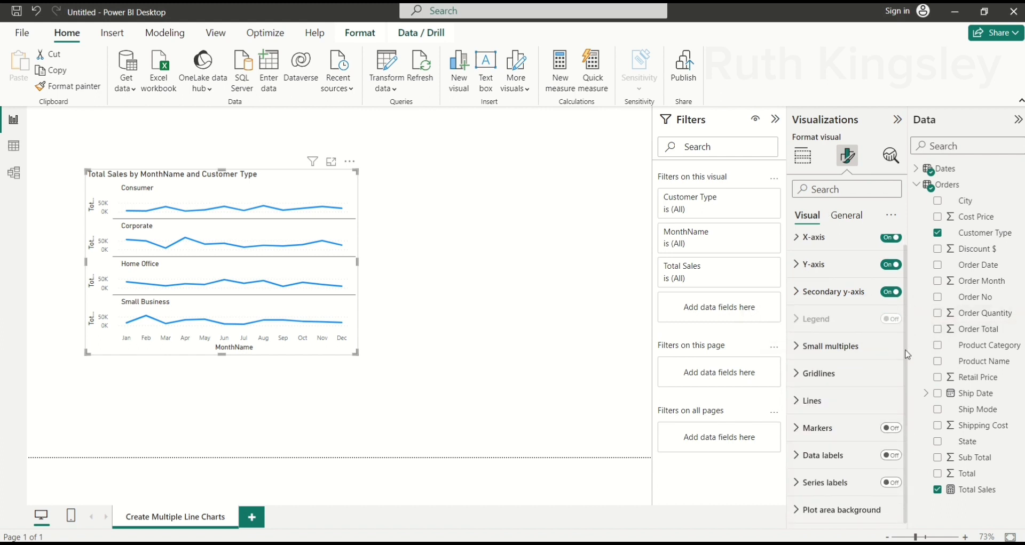
click(891, 428)
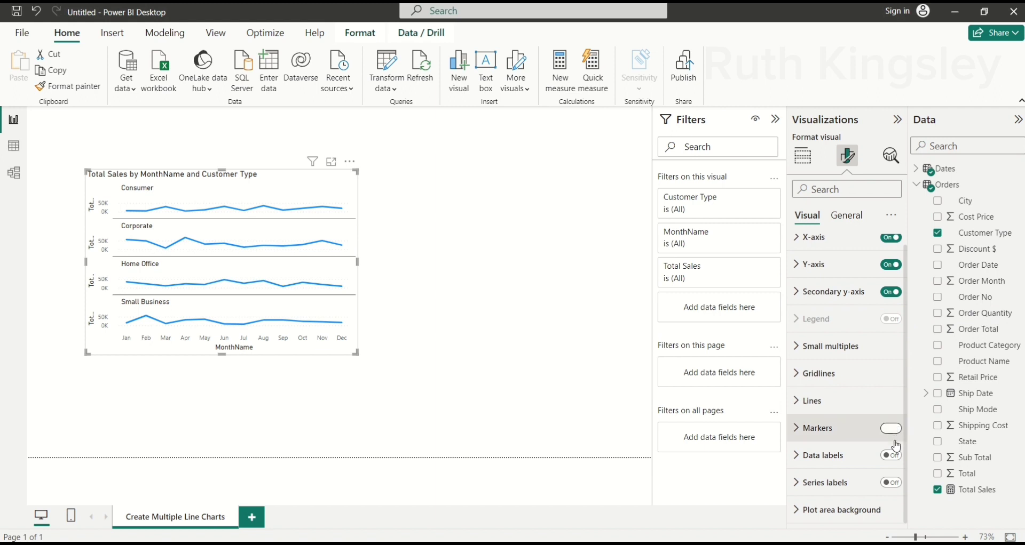
click(892, 456)
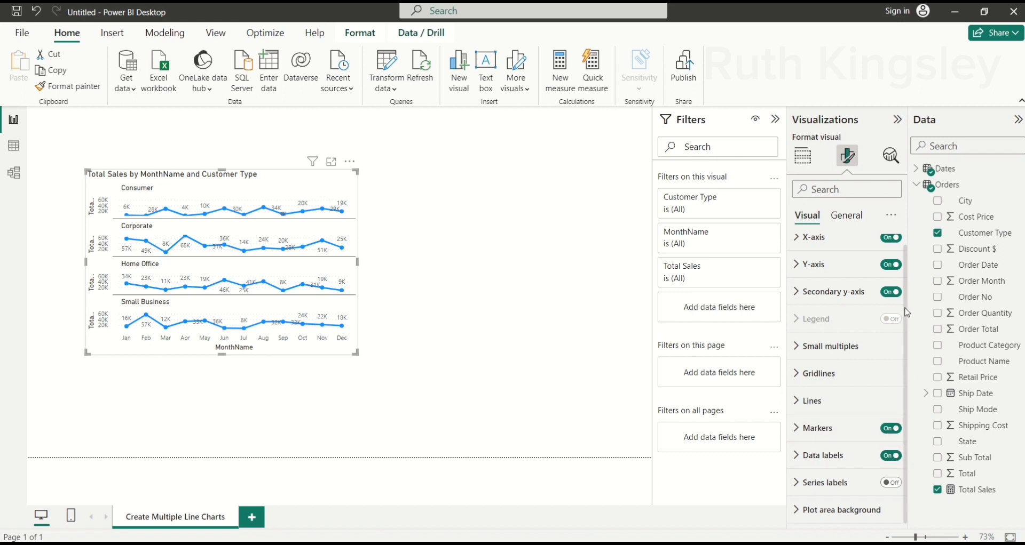
Turn off the Y-axis title of the small-multiples line chart
scroll(908, 315, up, 1)
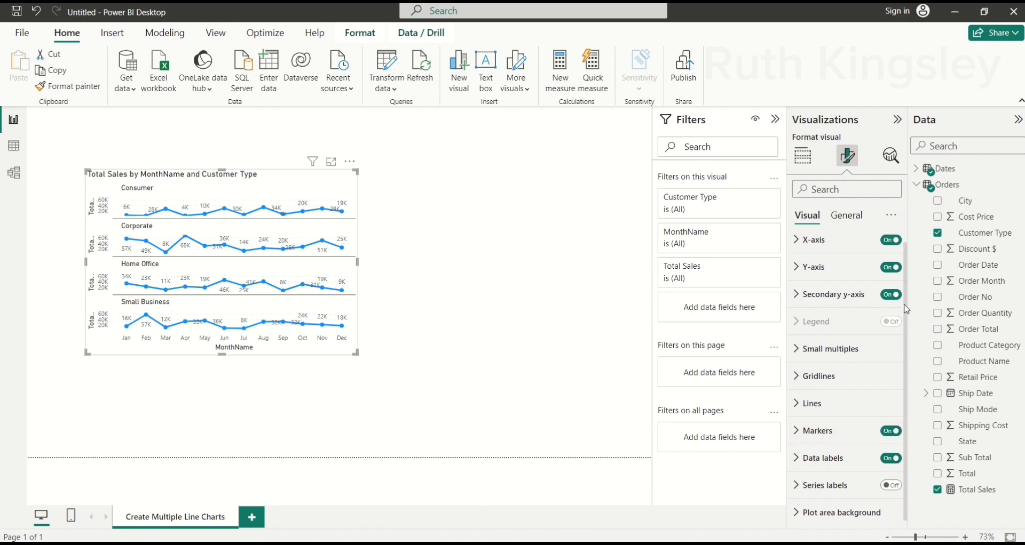
click(799, 280)
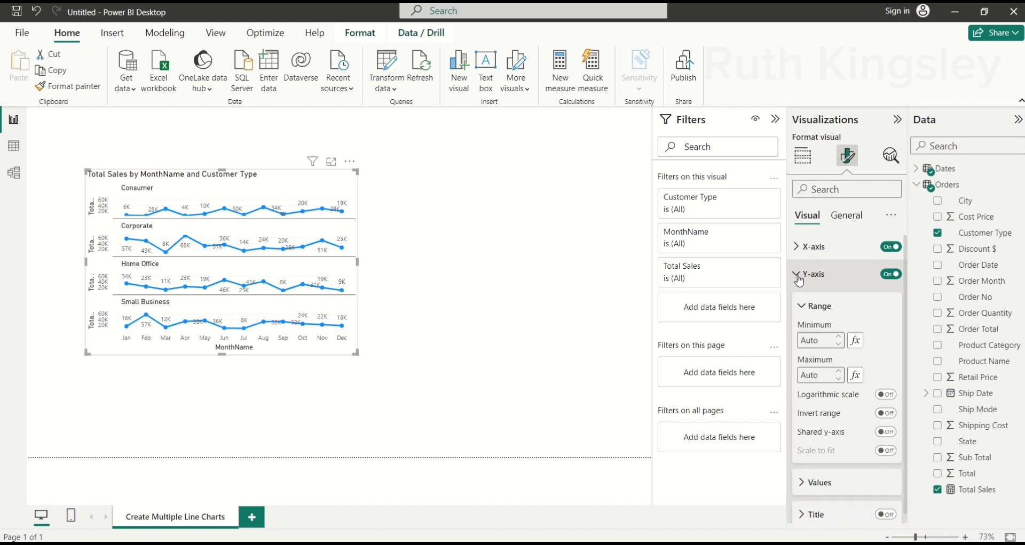
click(884, 516)
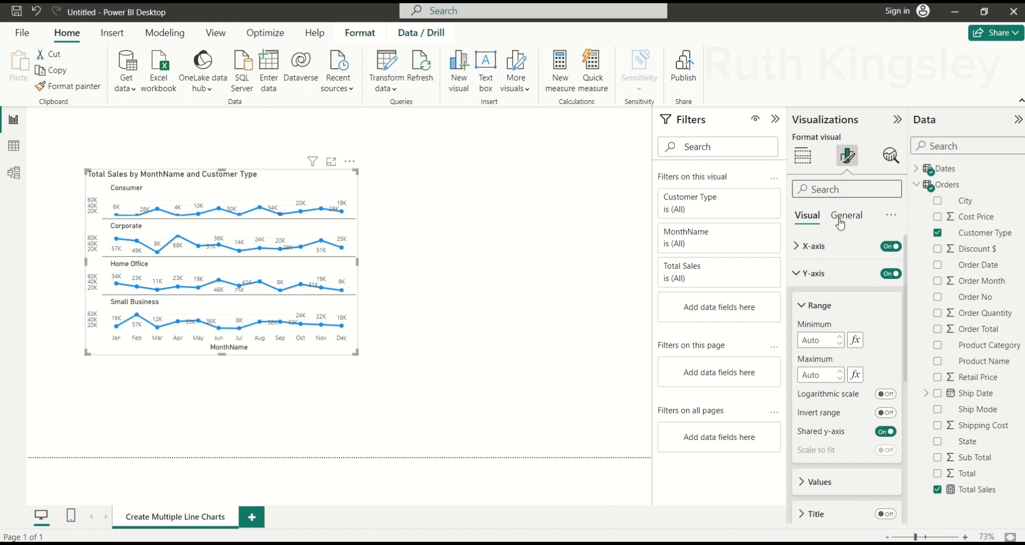
Set the minimum of the small-multiples chart's Y-axis range to 0
click(825, 340)
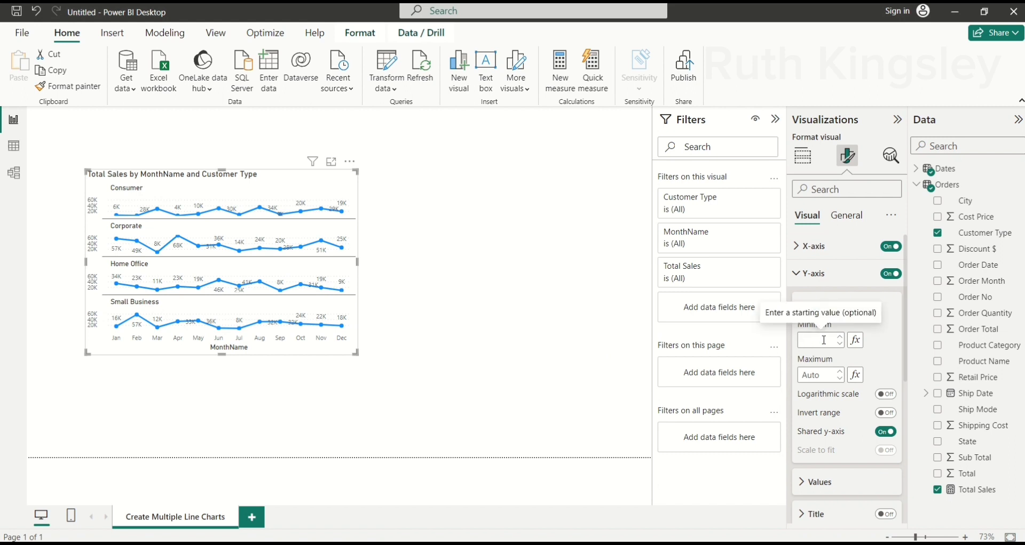
text(0)
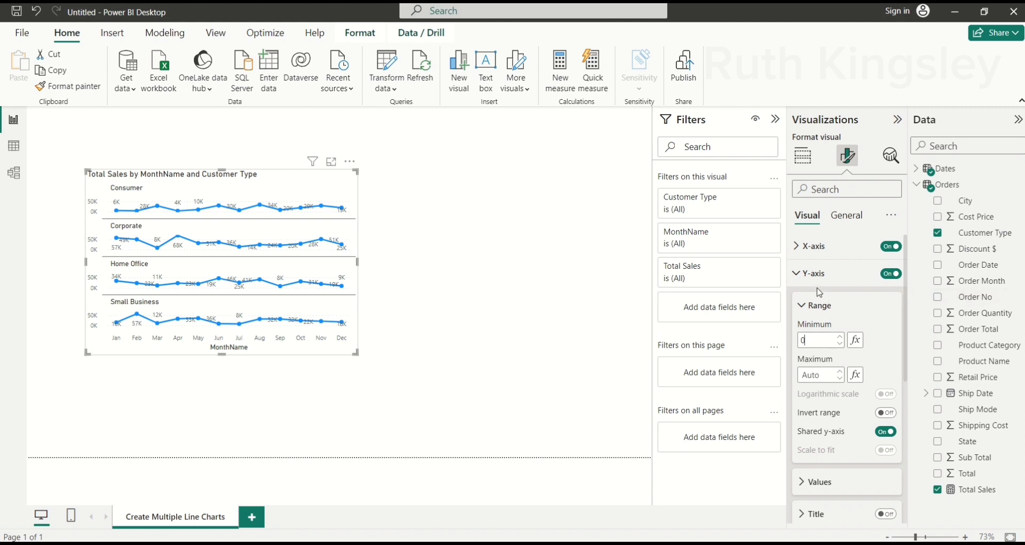
click(797, 276)
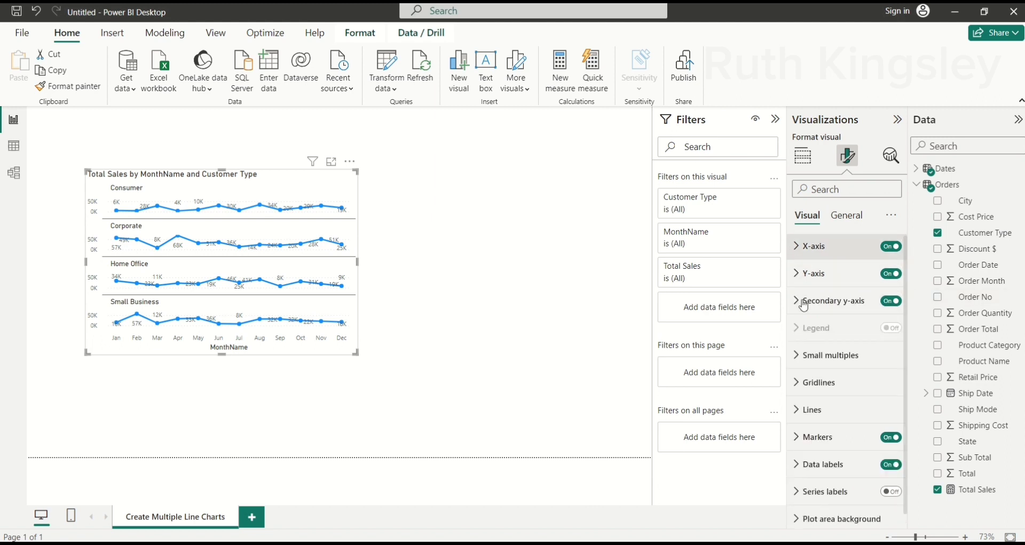
Change the Total Sales line colour to the dark green from the recent colours
click(800, 412)
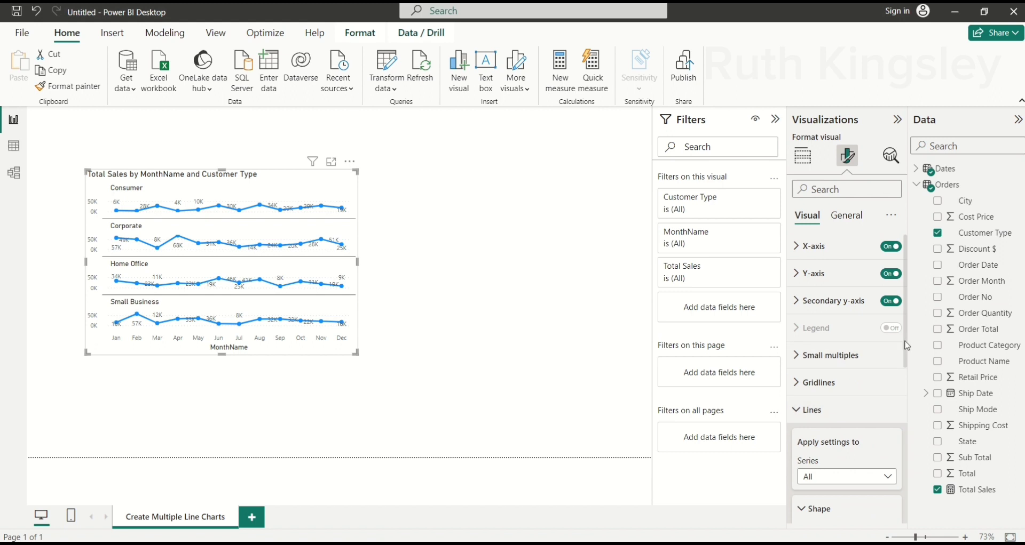
drag(908, 346, 909, 457)
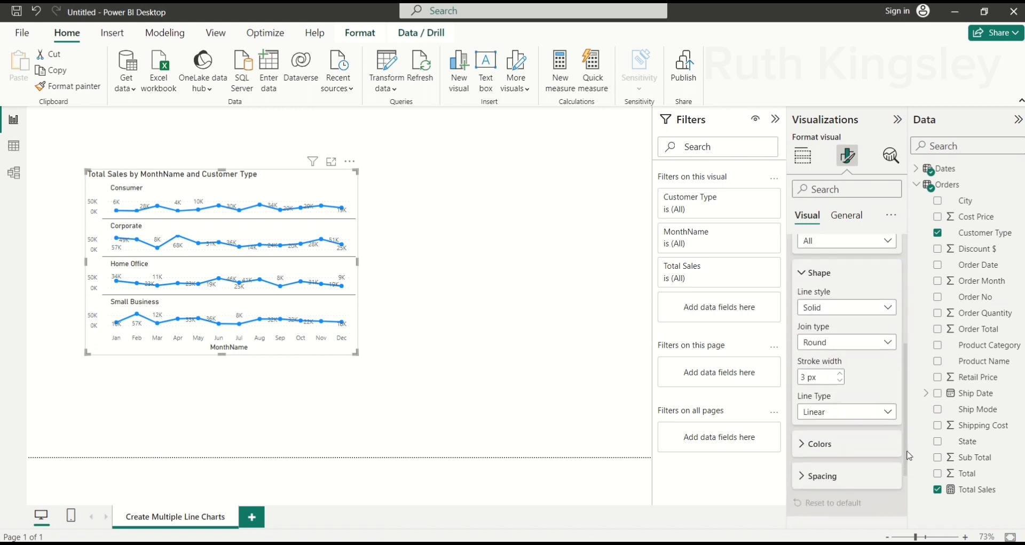
click(800, 442)
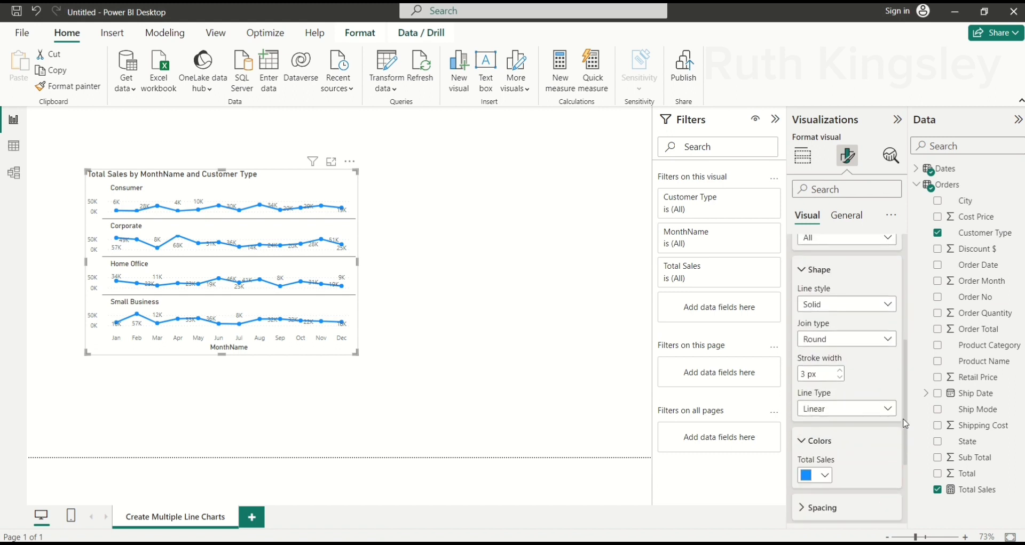
click(826, 477)
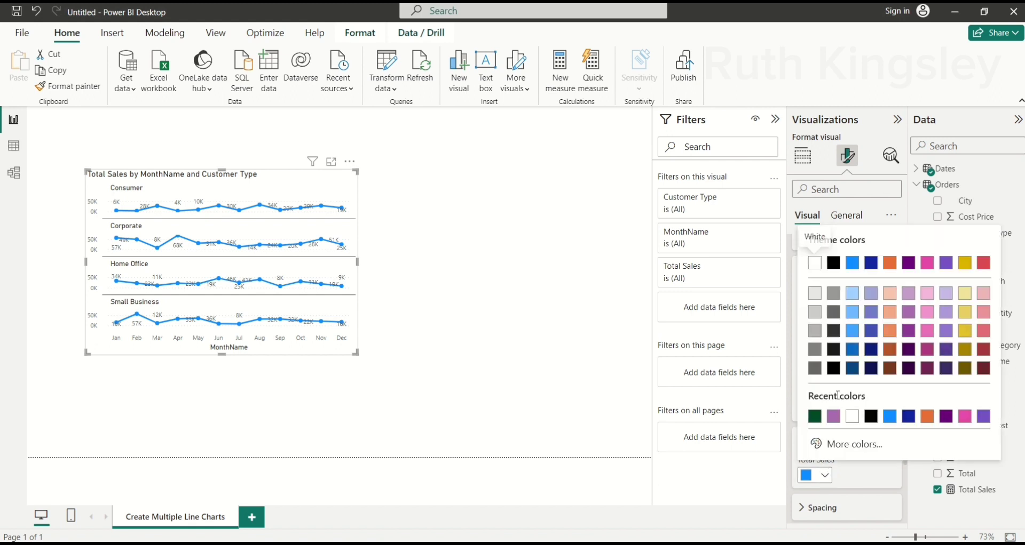
click(815, 418)
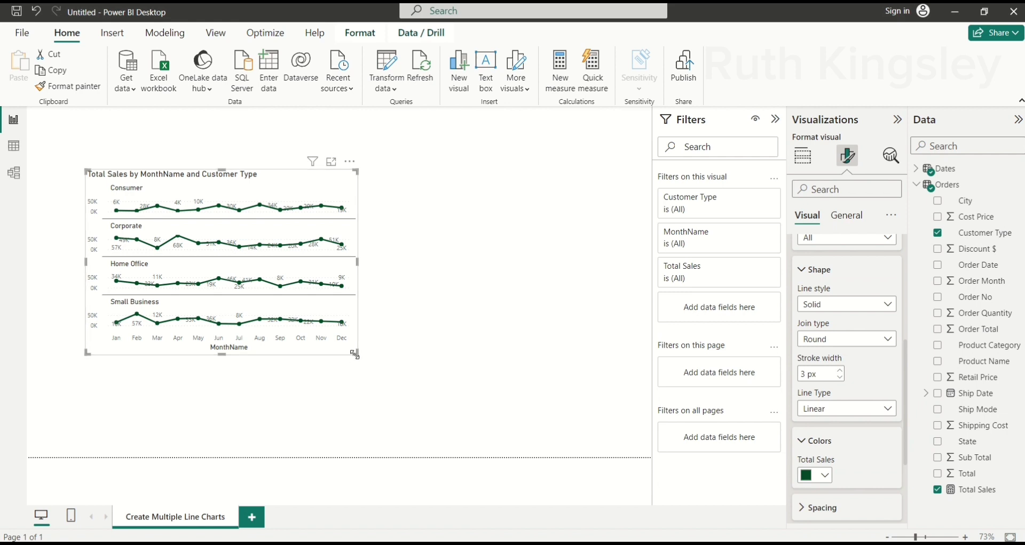
Enlarge the small-multiples line chart slightly in width and height and deselect it
drag(355, 355, 371, 370)
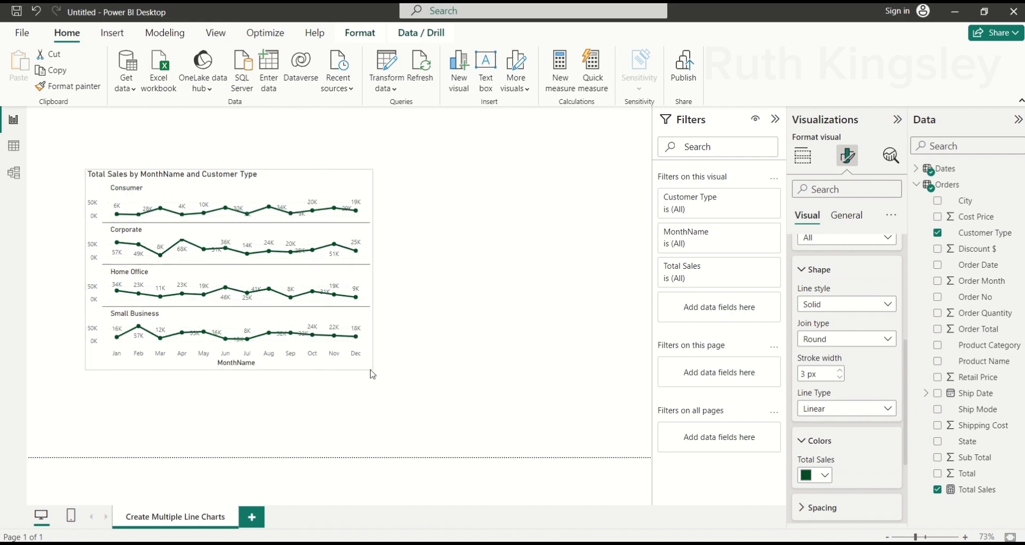
click(804, 272)
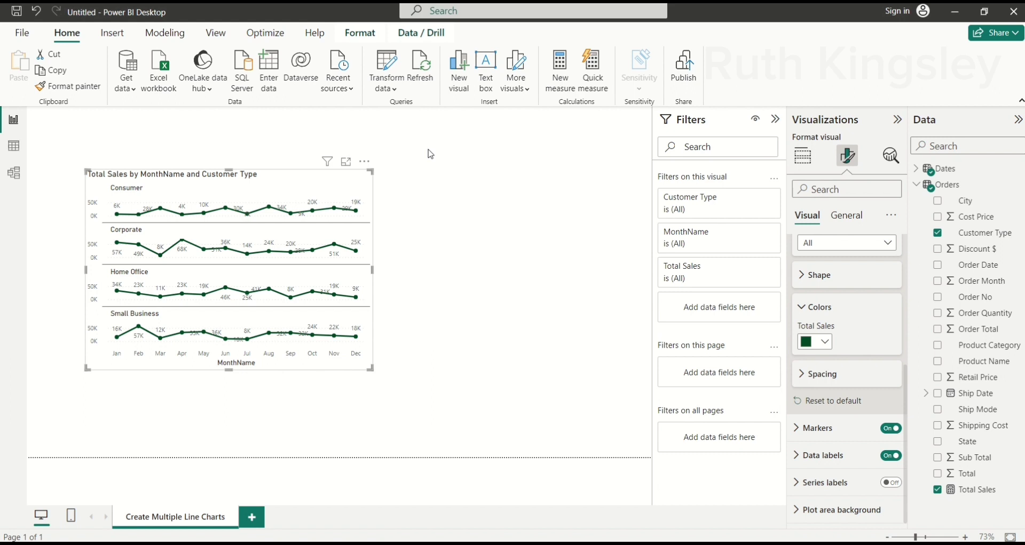
click(431, 154)
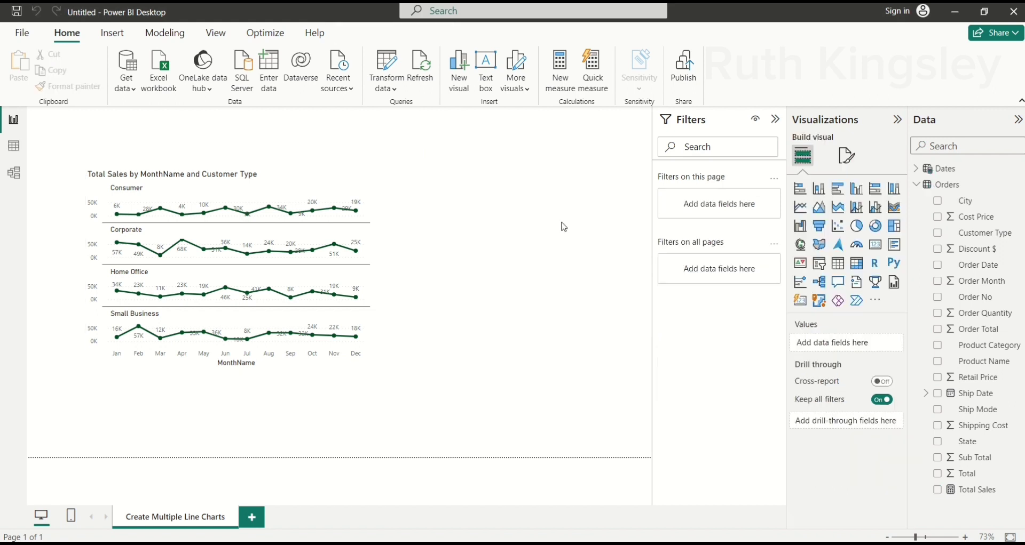
Create a new measure named Highest Sales Month in the Orders table
click(964, 190)
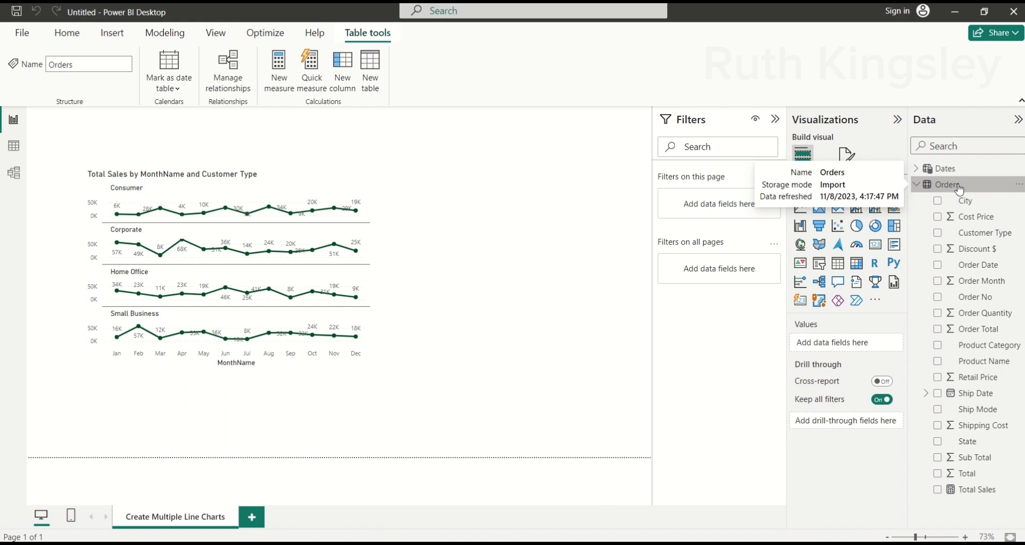
click(278, 78)
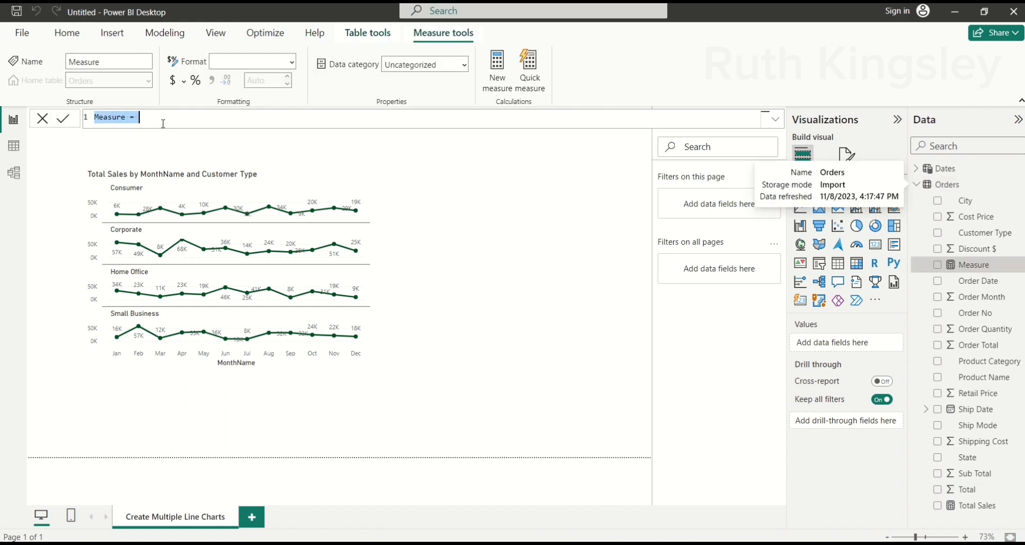
text(H)
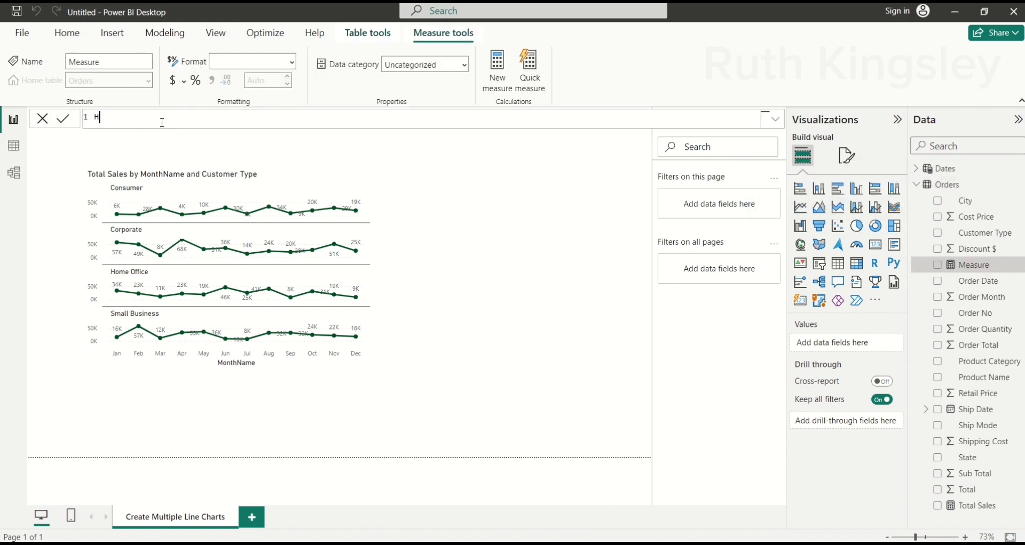
text(ighest sales Month =)
key(shift+Return)
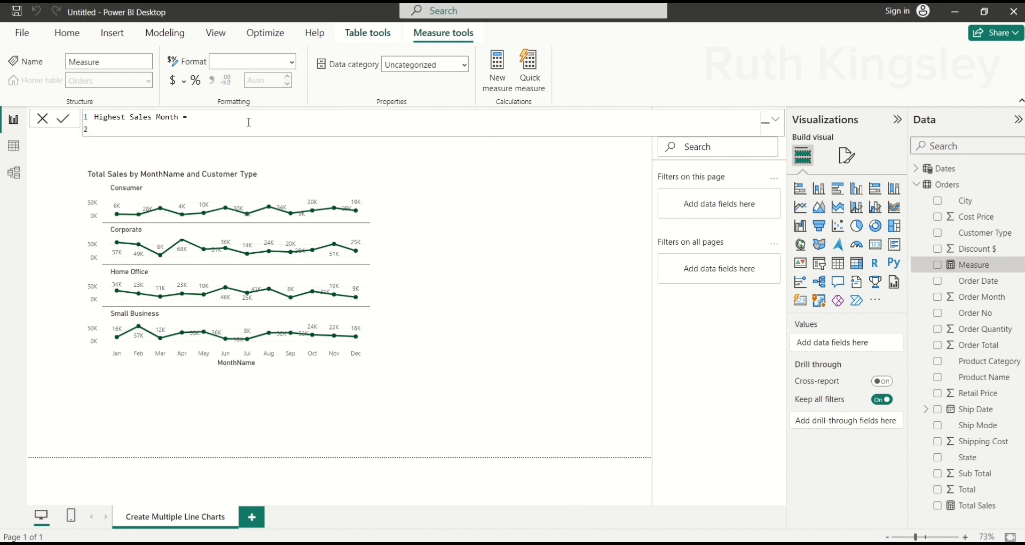
Define the variable maxsales as a CALCULATE whose expression is MAXX(VALUES(Dates[Month]), [Total Sales])
text(VAR maxsales = CALC)
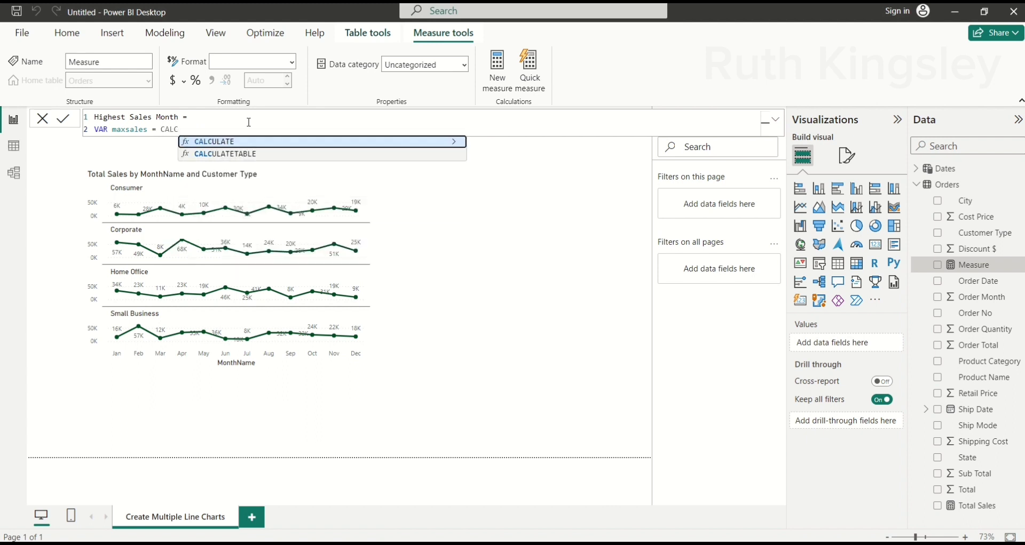
key(Tab)
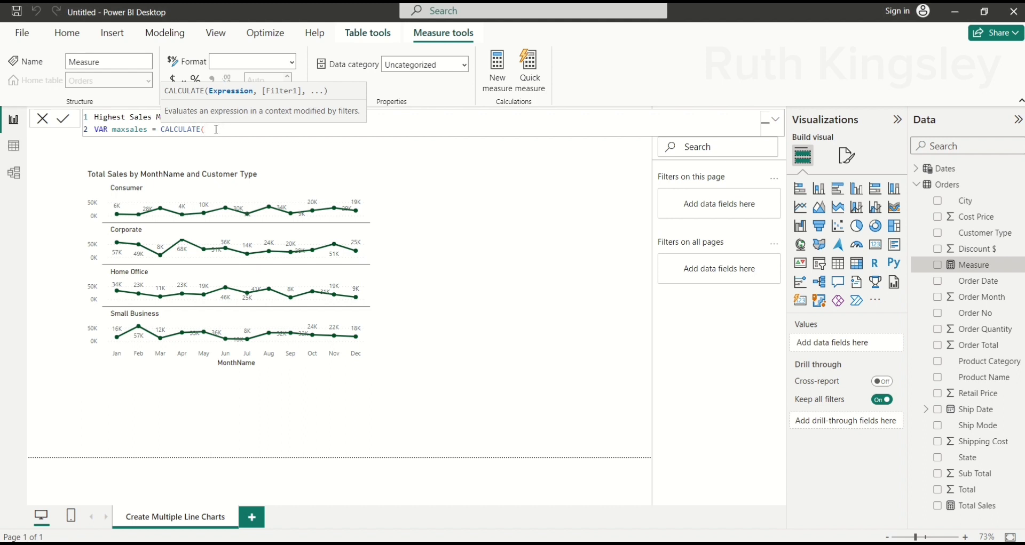
key(shift+Return)
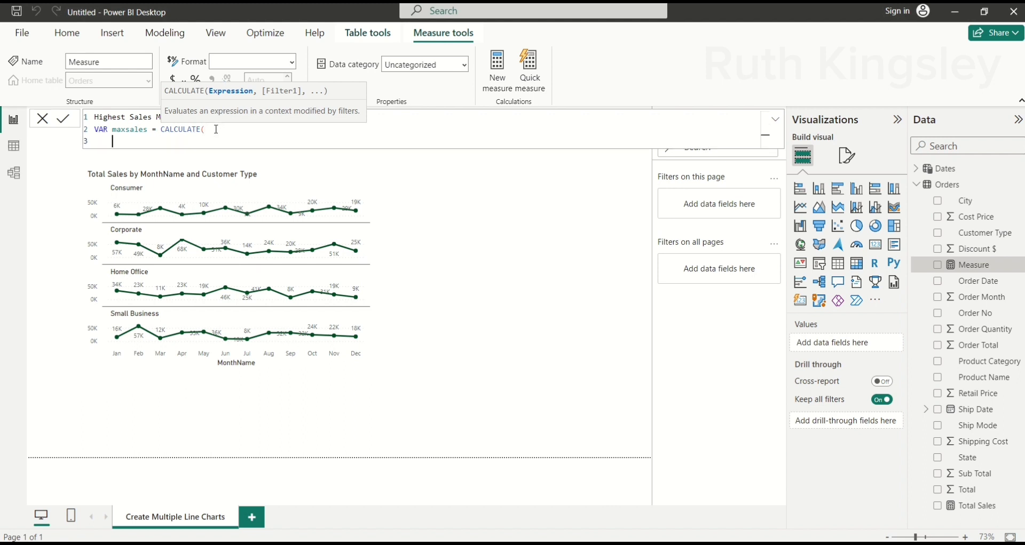
key(Tab)
key(Tab)
text(MAXX)
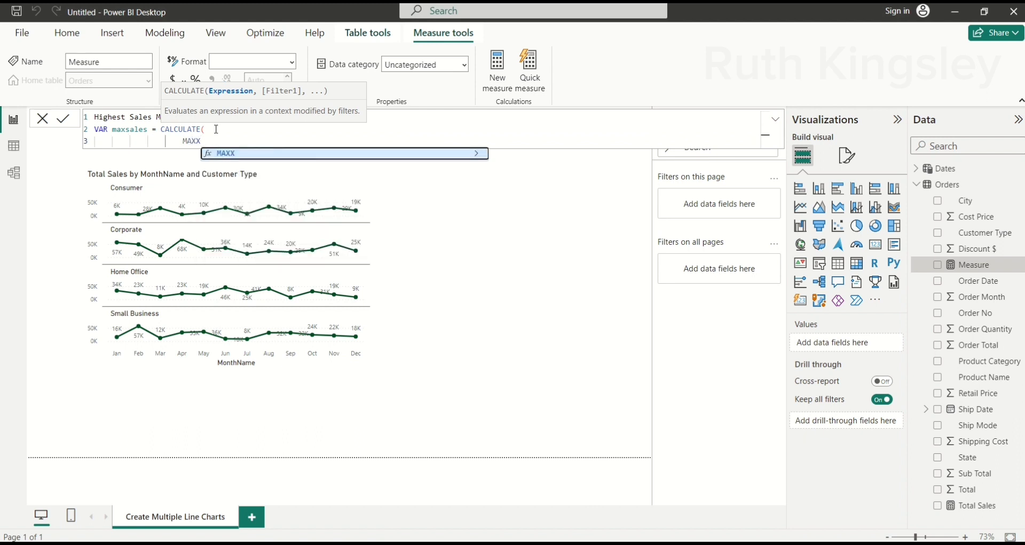
text(()
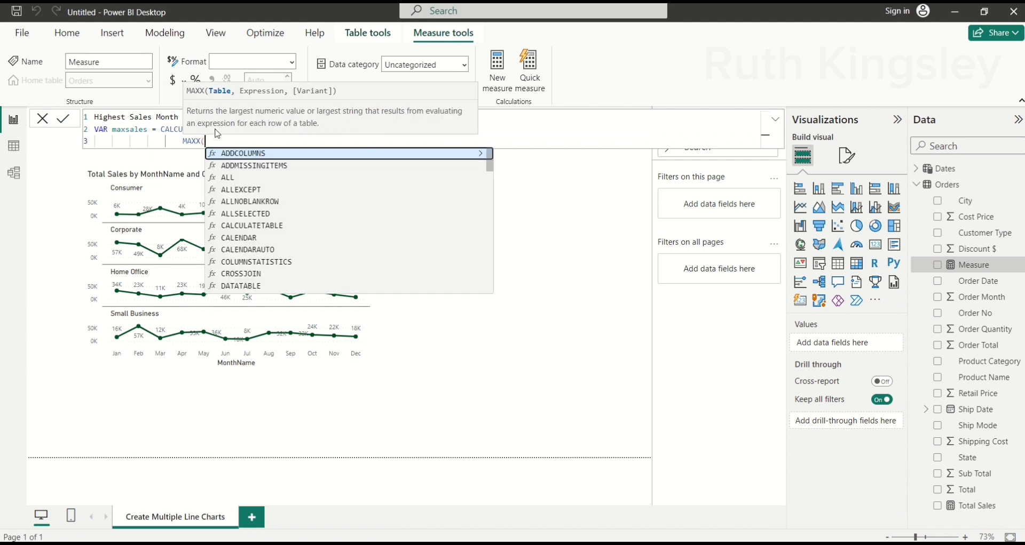
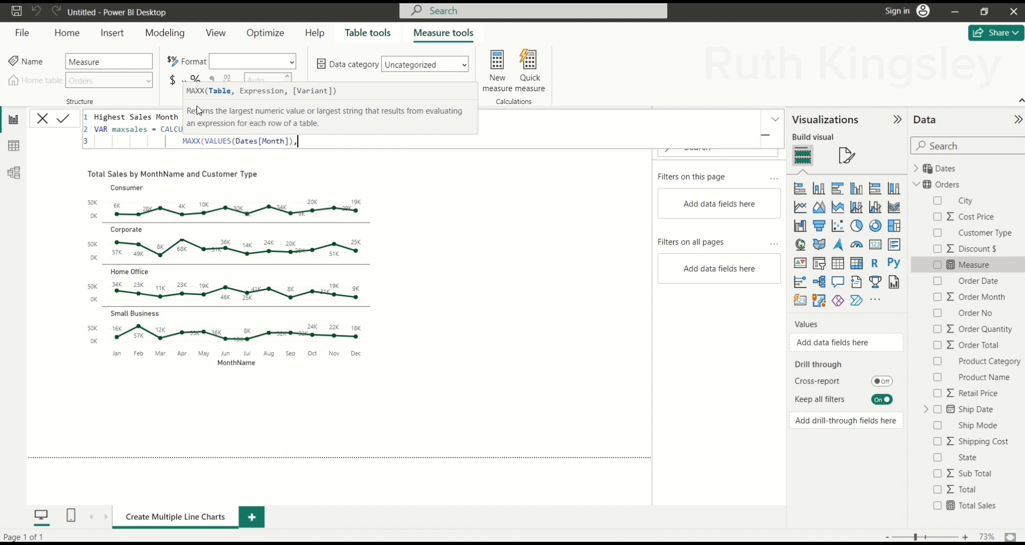
text(TOT)
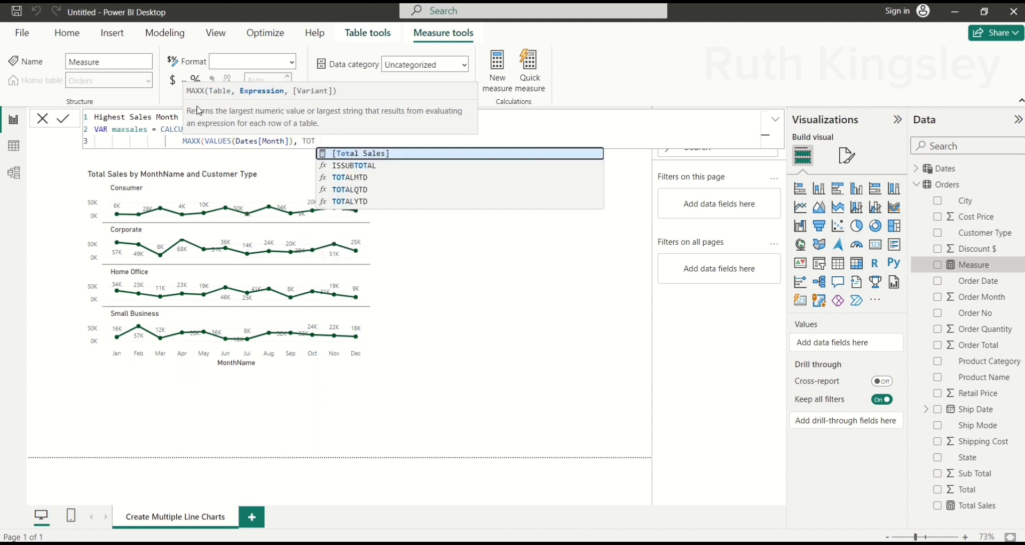
key(Tab)
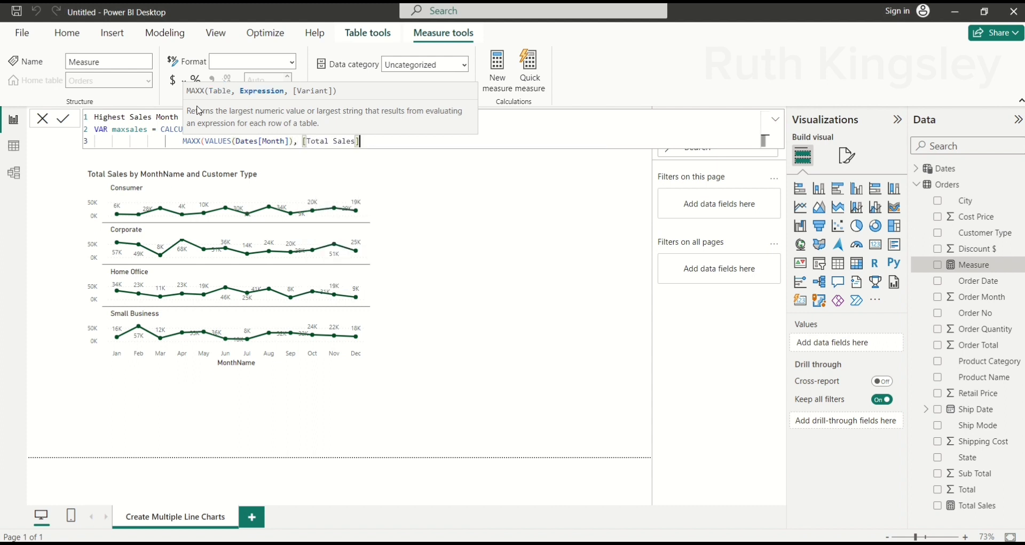
text())
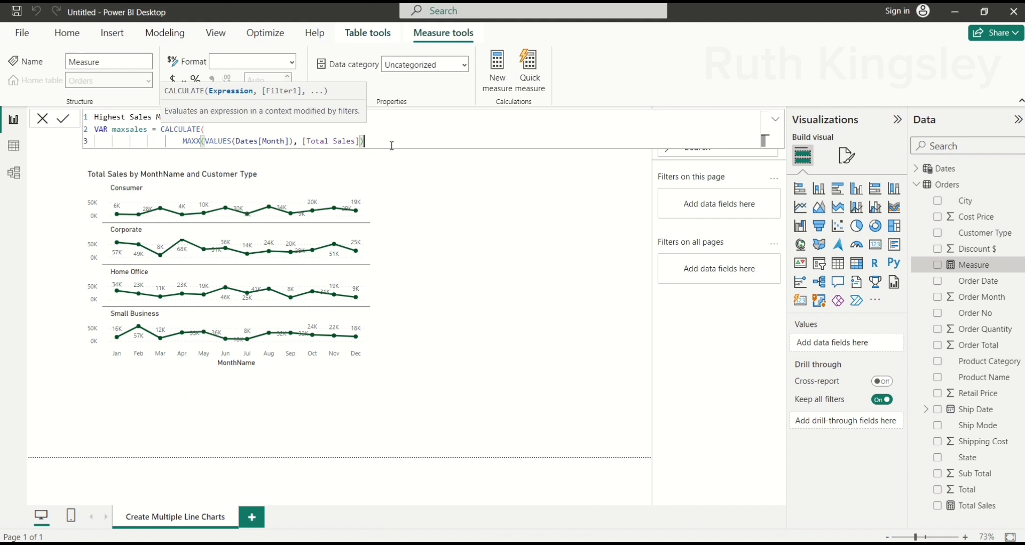
Add ALLSELECTED(Dates) as the filter argument of the maxsales CALCULATE and close the function
text(,)
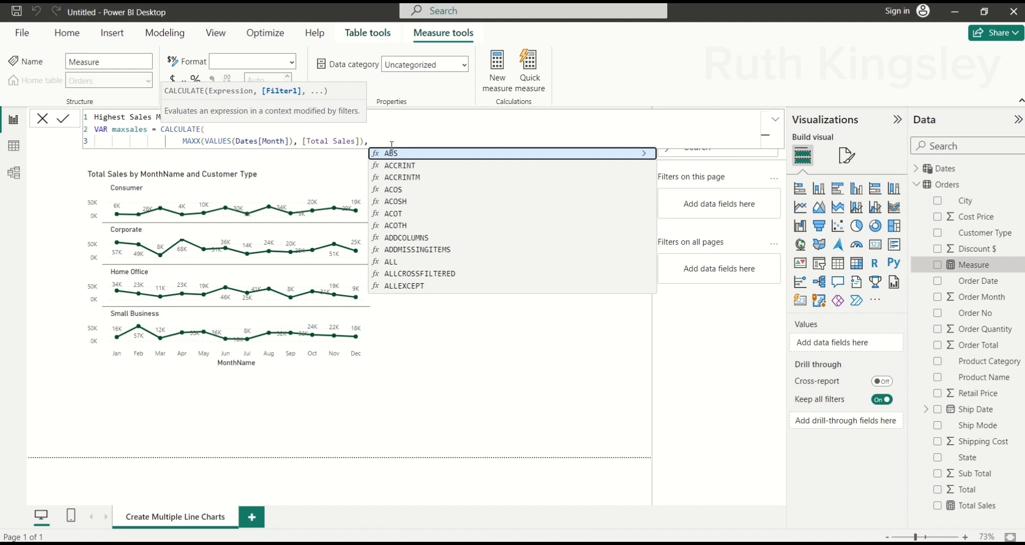
key(shift+Return)
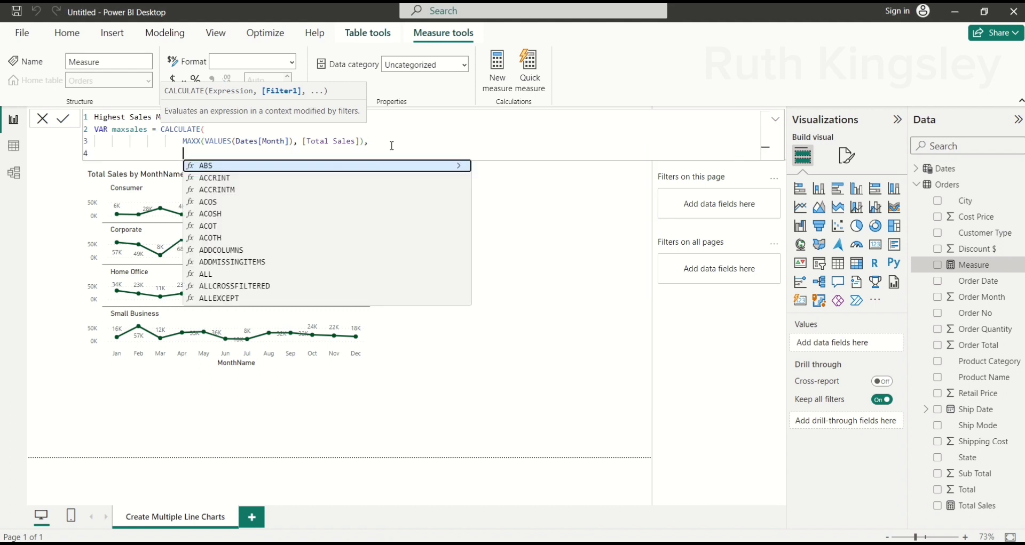
text(ALLSE)
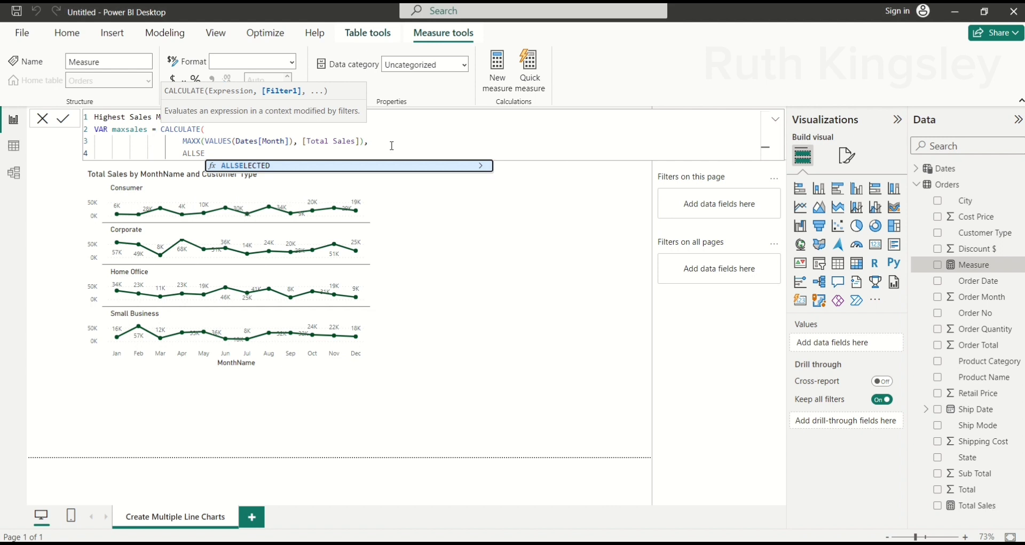
key(Tab)
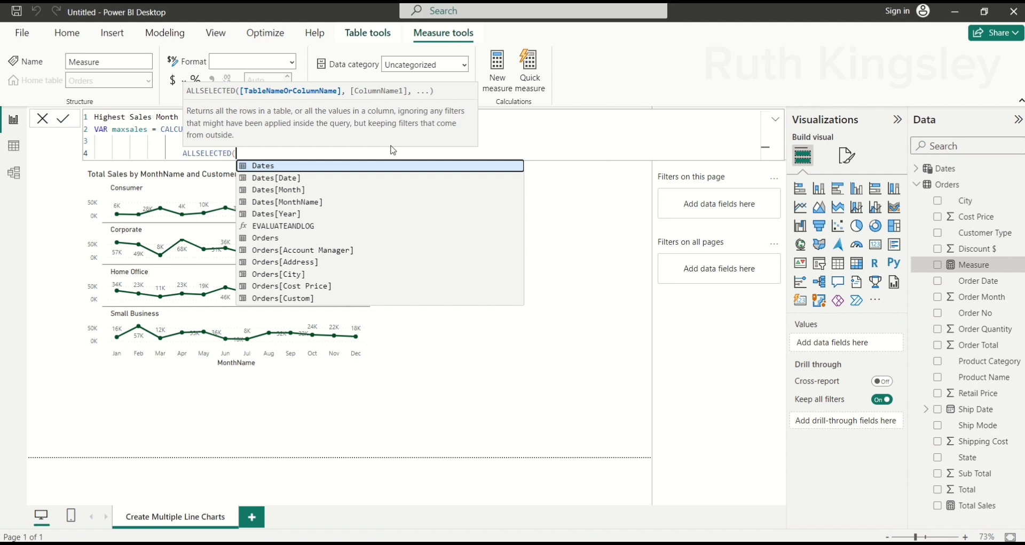
key(Tab)
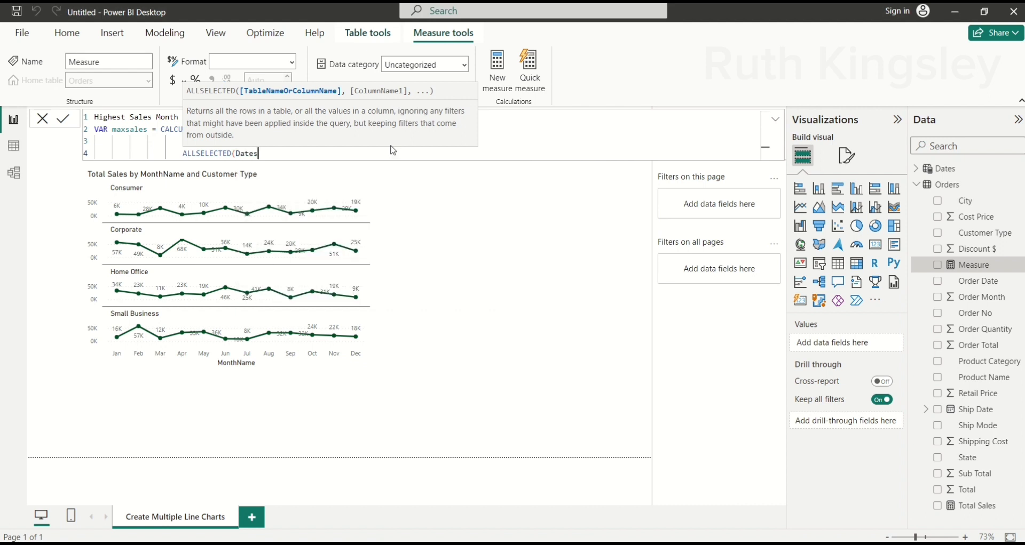
text())
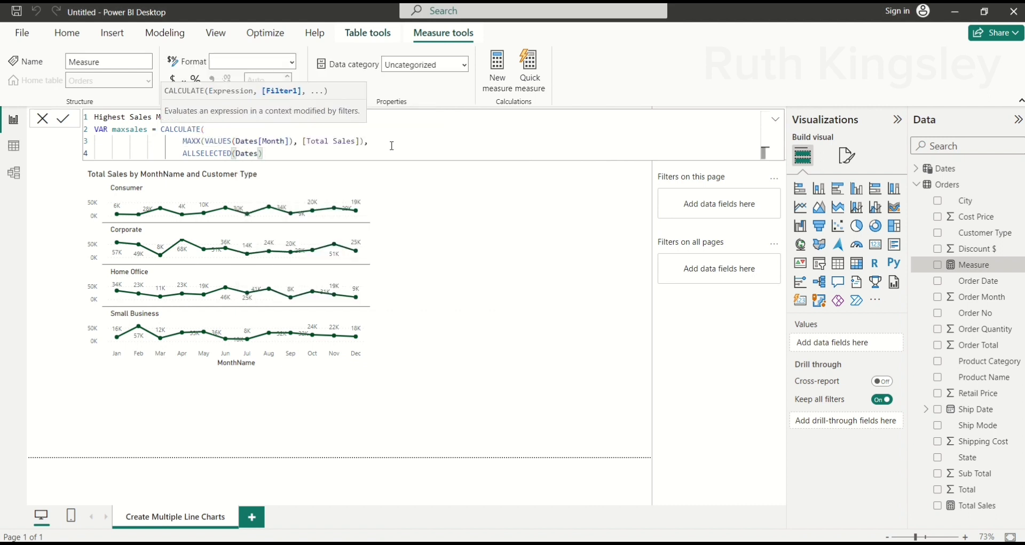
key(shift+Return)
text())
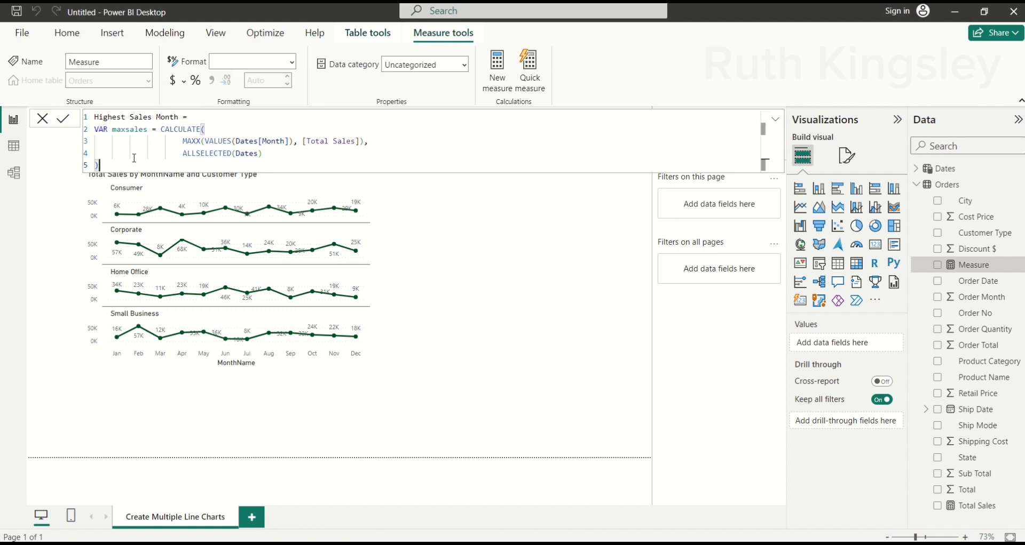
Add a RETURN clause starting an IF that tests whether maxsales equals [Total Sales]
key(shift+Return)
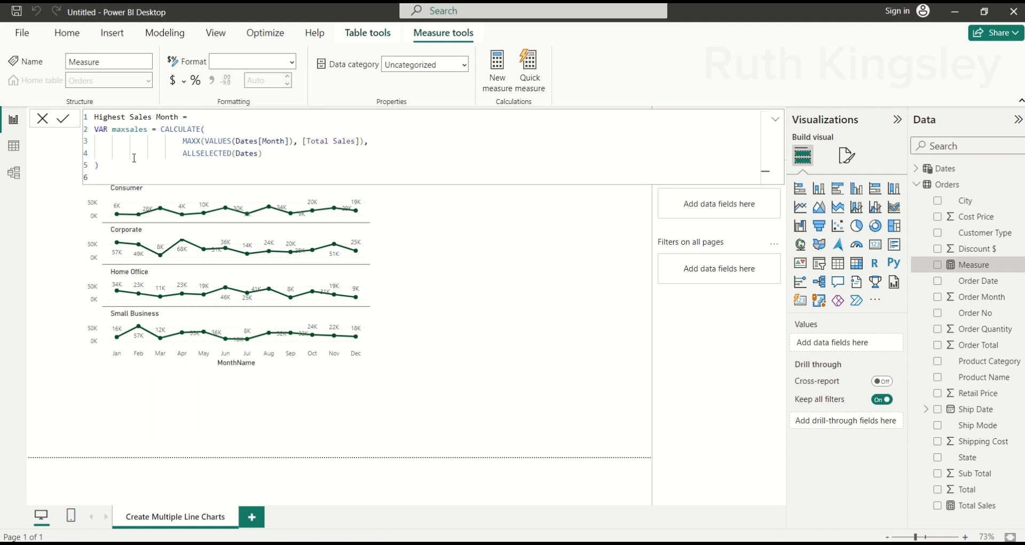
text(RETURN)
key(shift+Return)
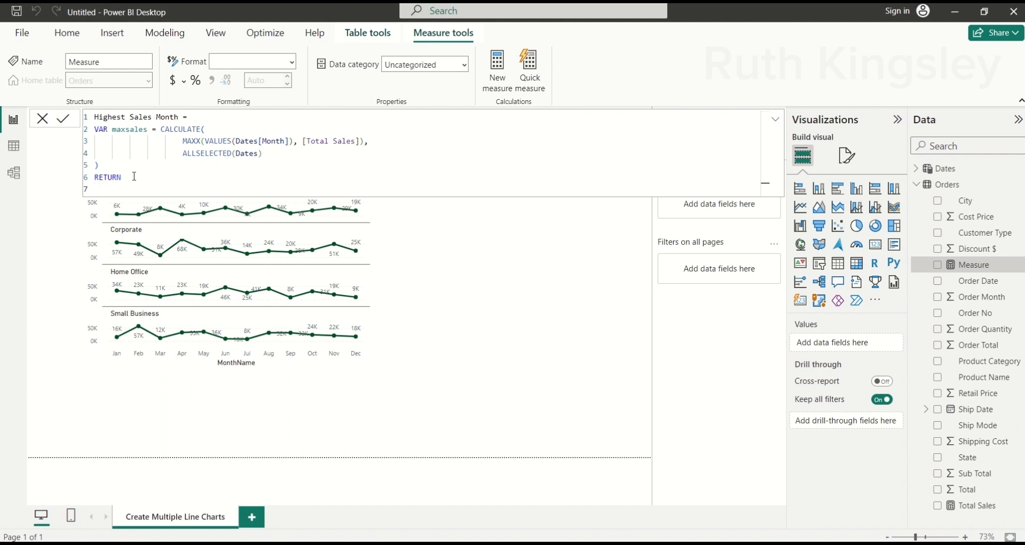
text(IF()
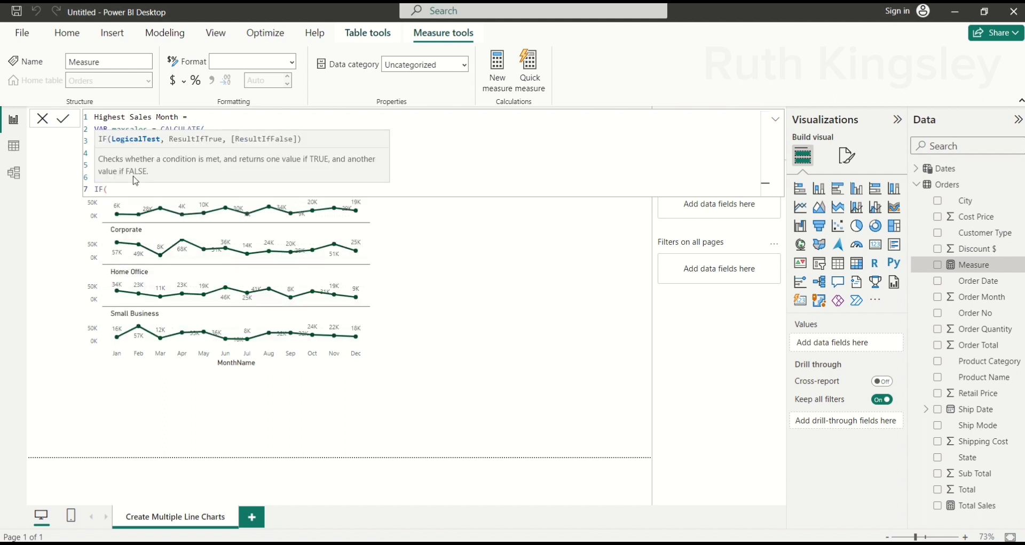
text(maxsales)
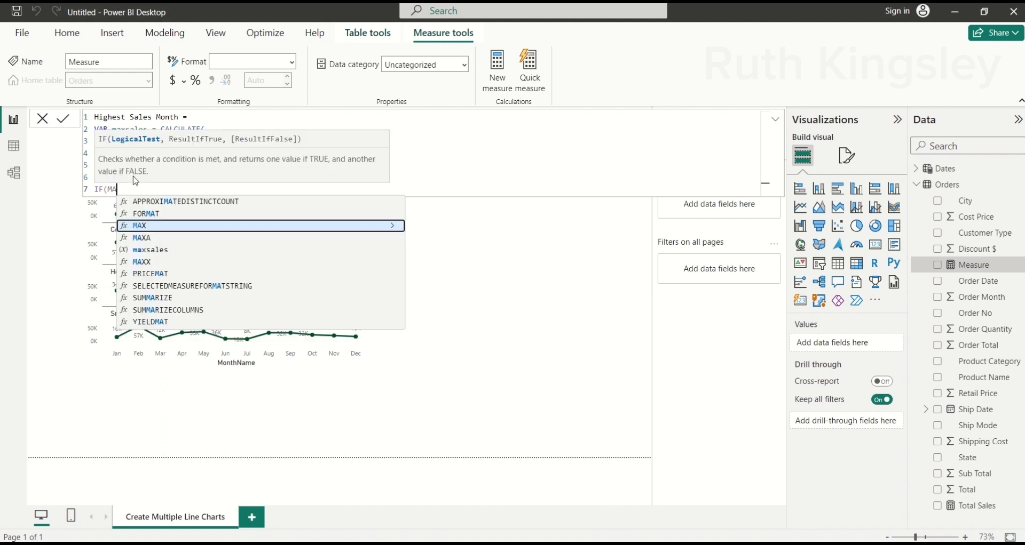
text( = TO)
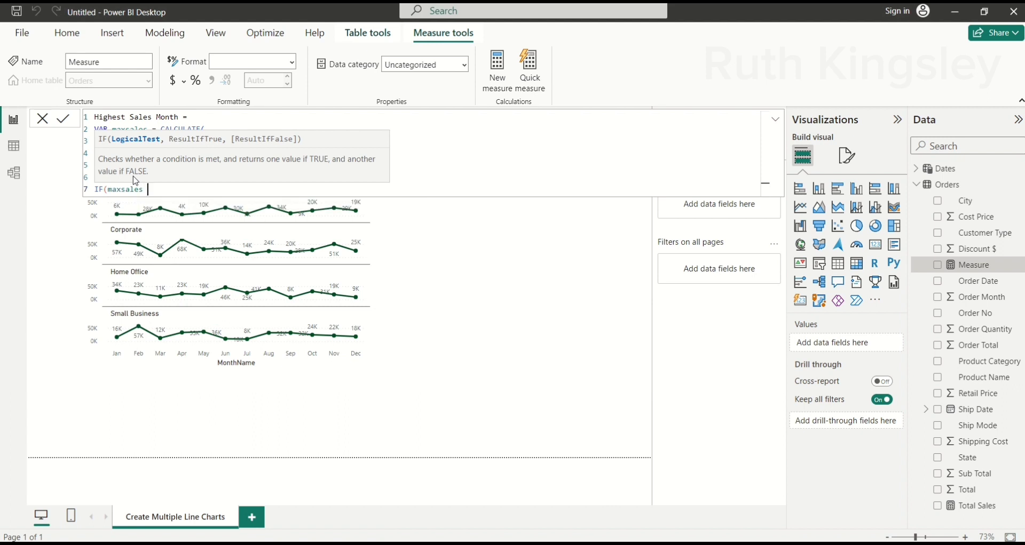
text(T)
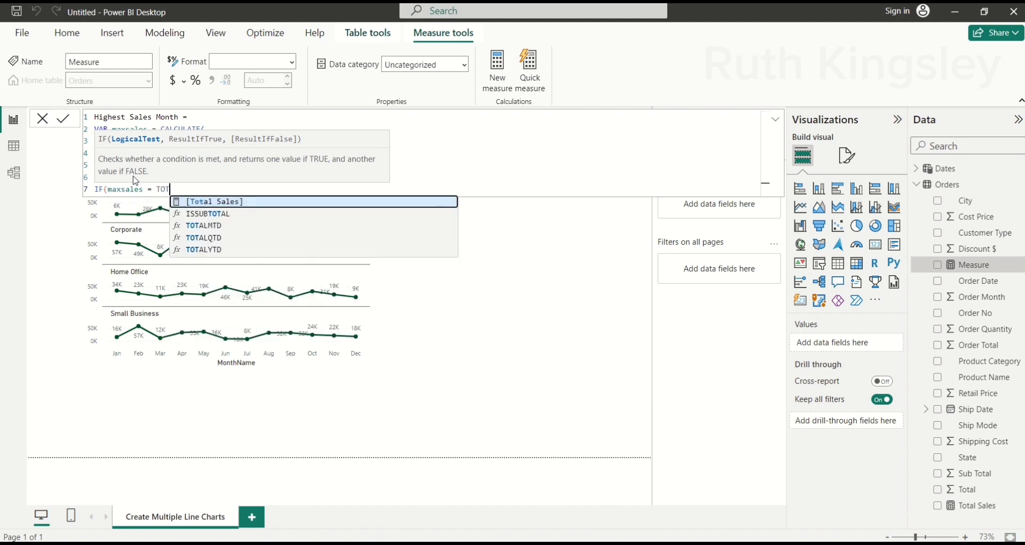
key(Tab)
Complete the IF with [Total Sales] as the true result and BLANK() as the false result, and commit the measure
text(, TOT)
key(Tab)
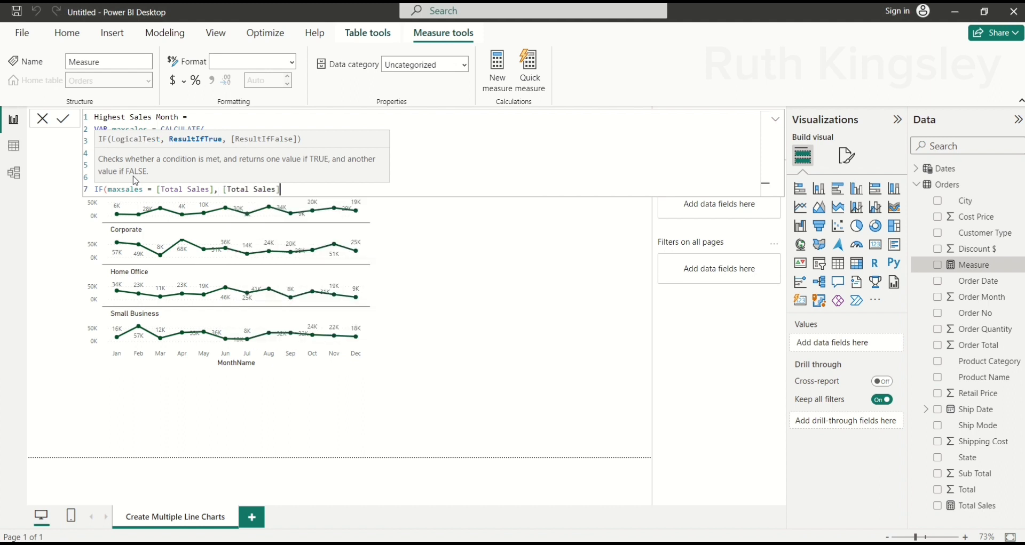
text(, BLAN)
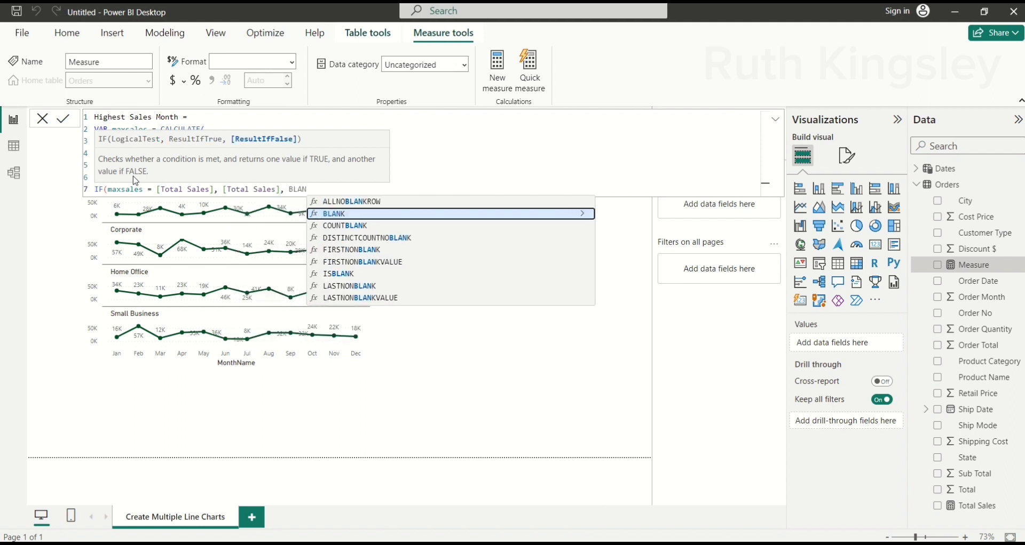
key(Tab)
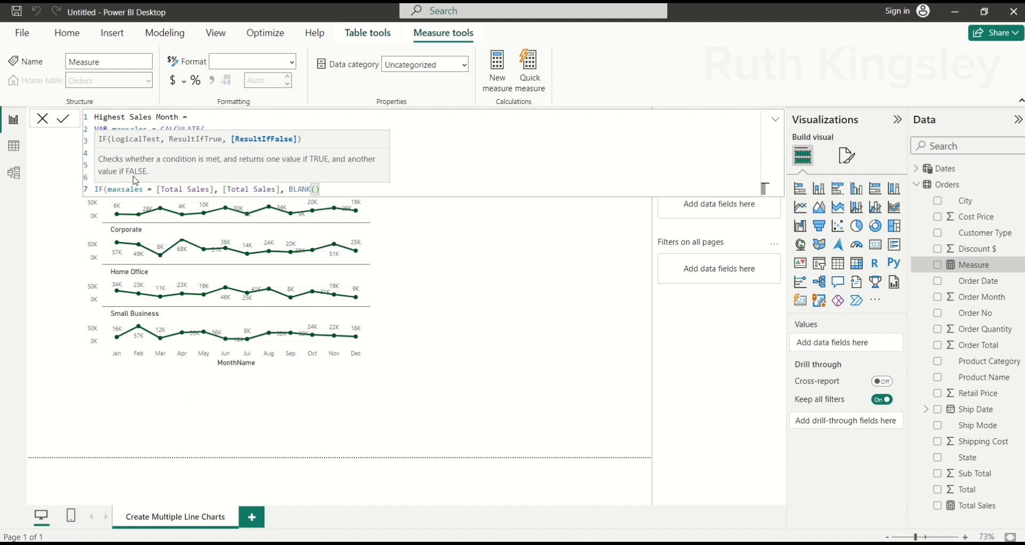
text())
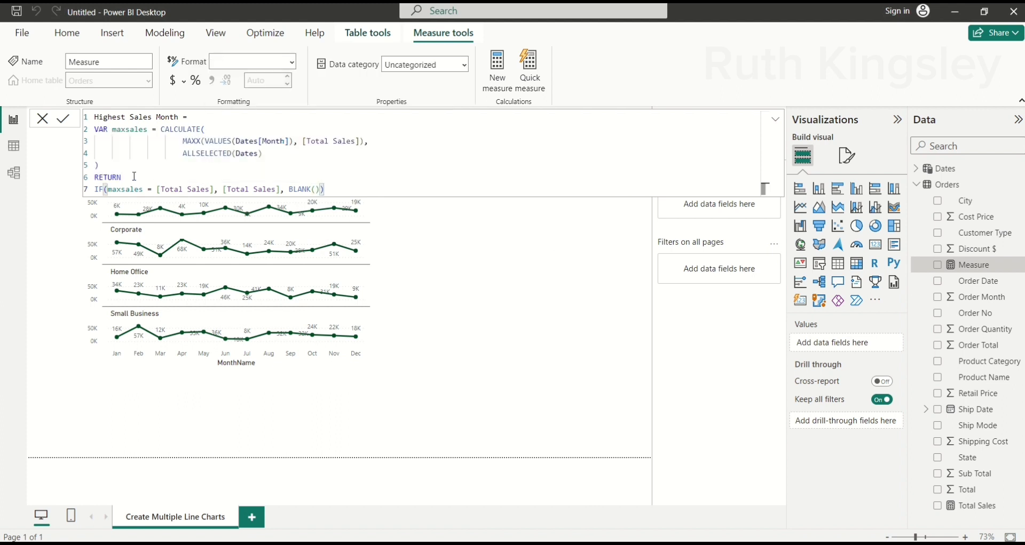
key(Return)
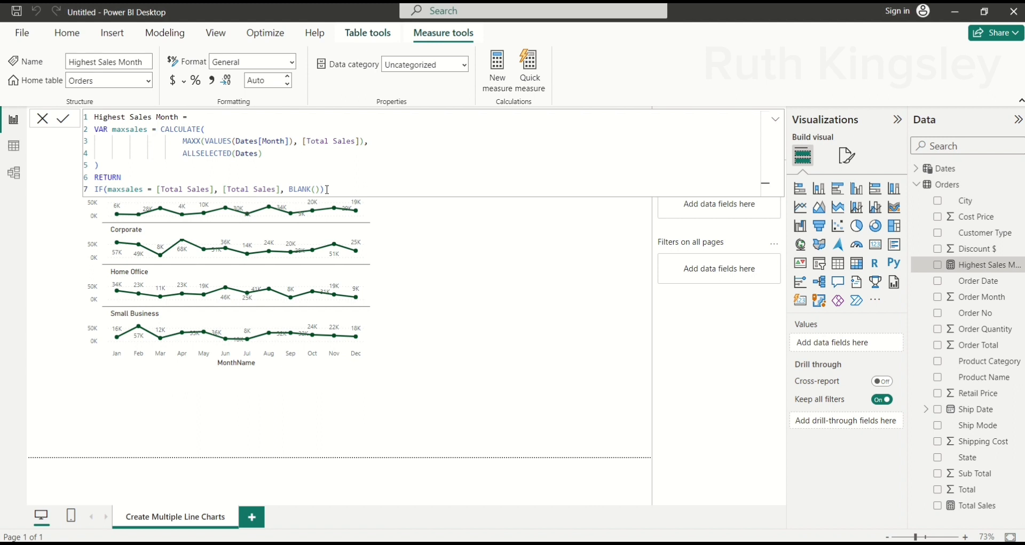
Copy the entire Highest Sales Month formula and leave the formula editor
drag(327, 190, 94, 122)
key(ctrl+c)
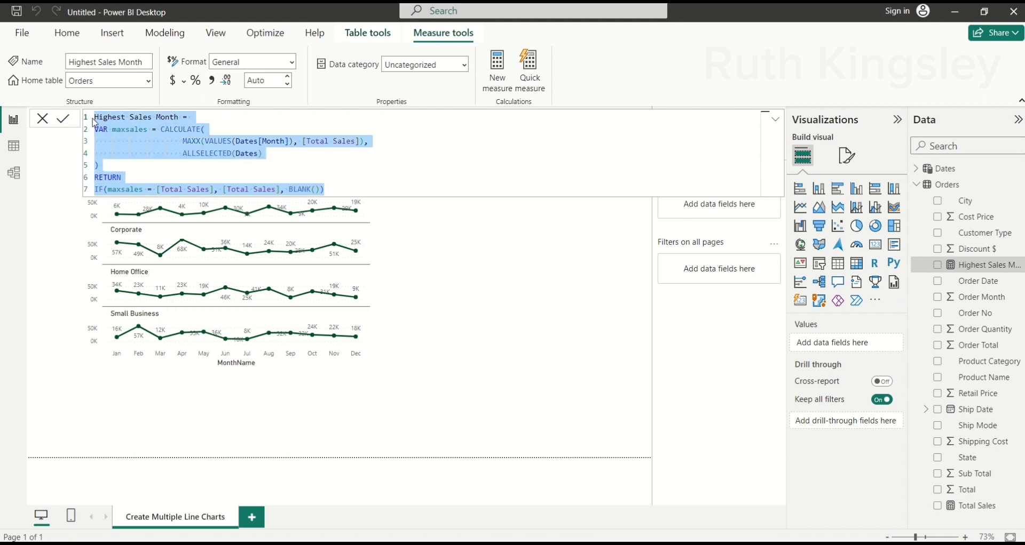
click(575, 251)
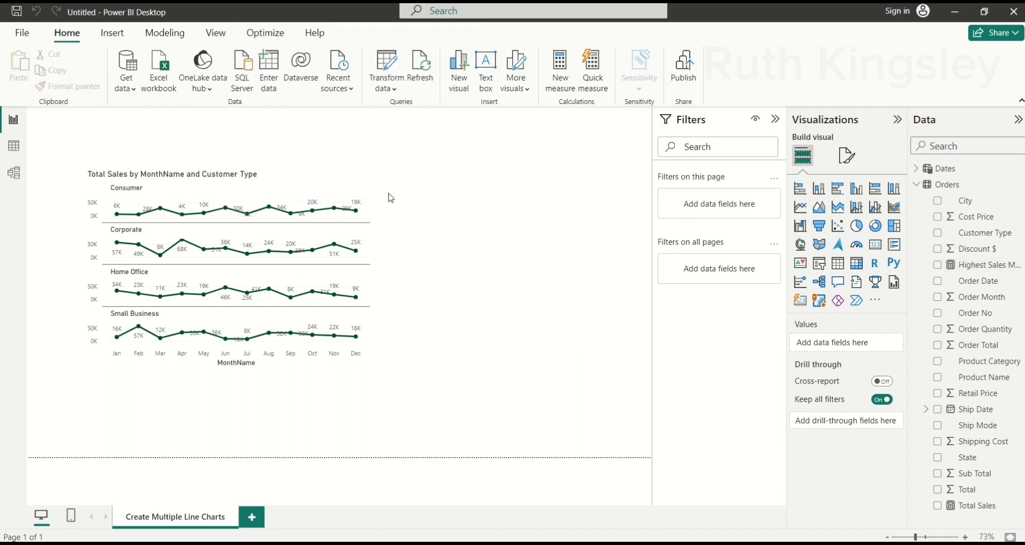
Add the Highest Sales Month measure to the line chart's y-axis and inspect the highlighted points
click(351, 178)
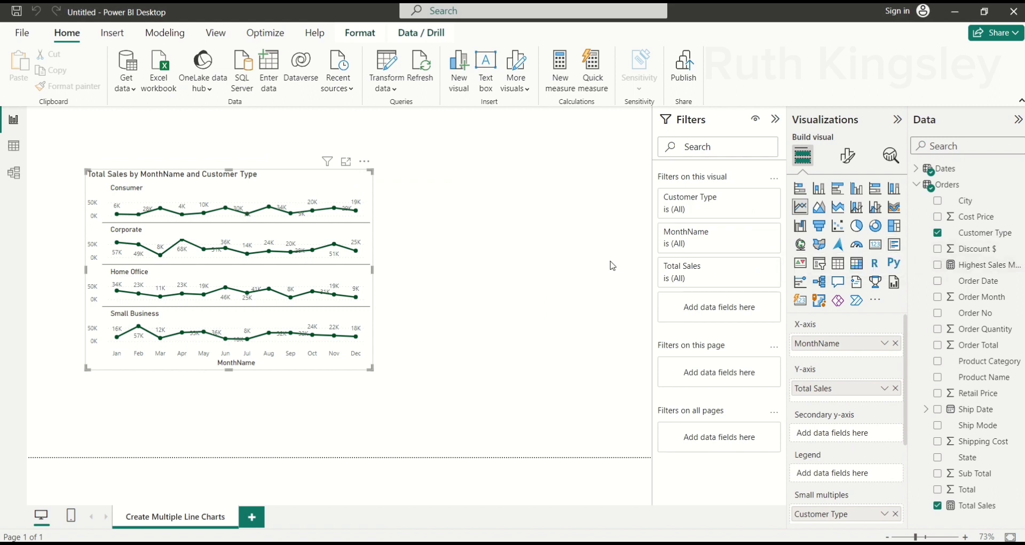
click(938, 267)
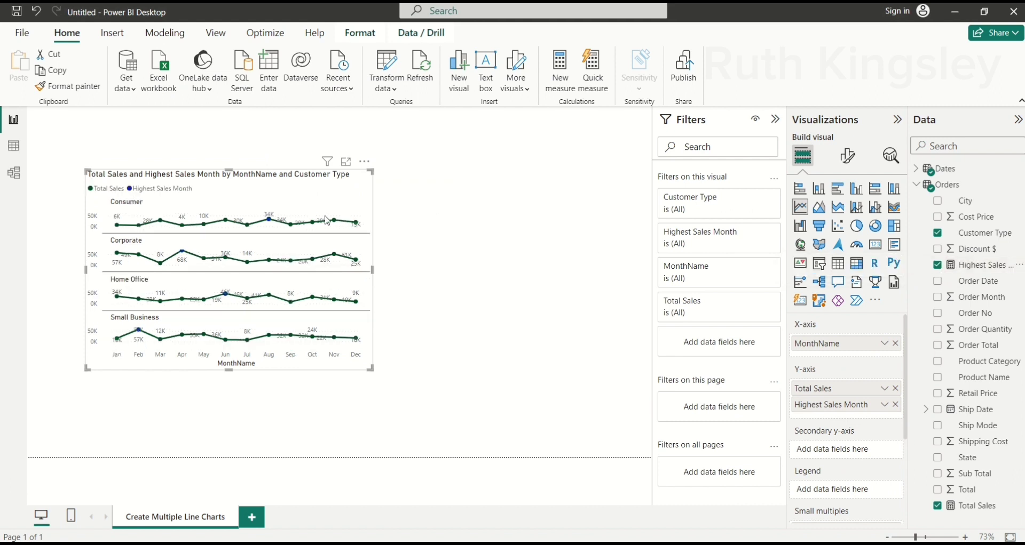
mouse_move(271, 224)
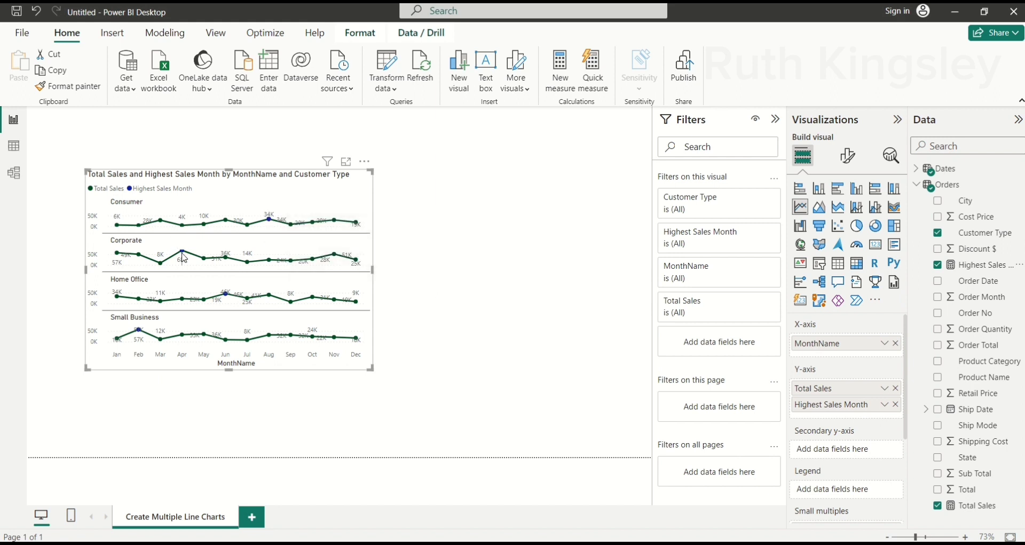
mouse_move(246, 307)
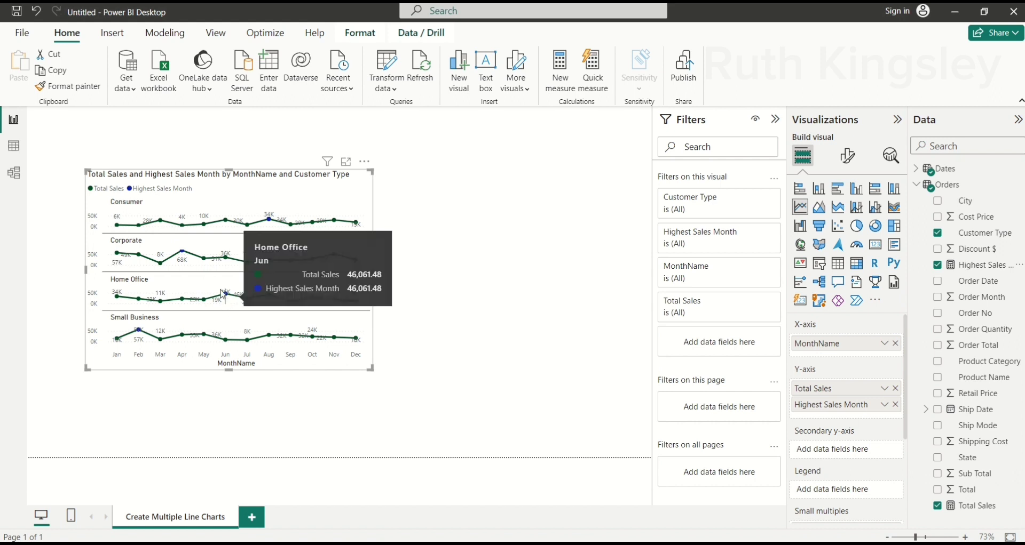
mouse_move(184, 254)
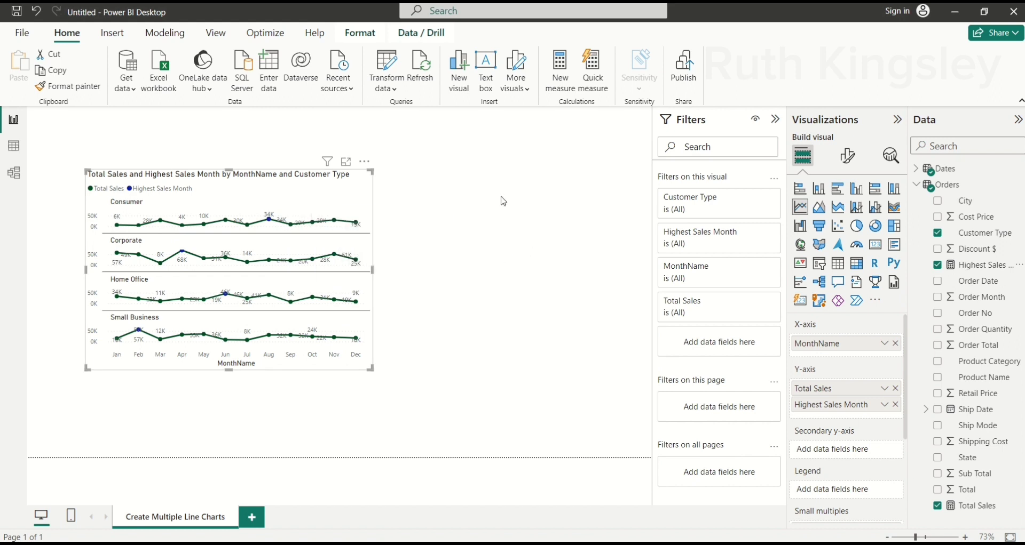
Create another measure in the Orders table and replace its default text with the copied Highest Sales Month formula
click(963, 189)
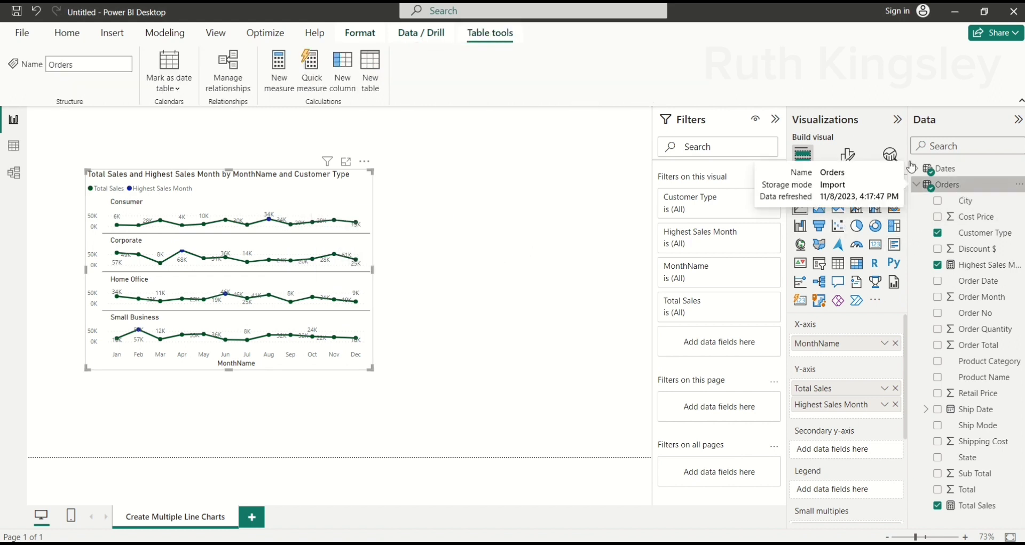
click(280, 72)
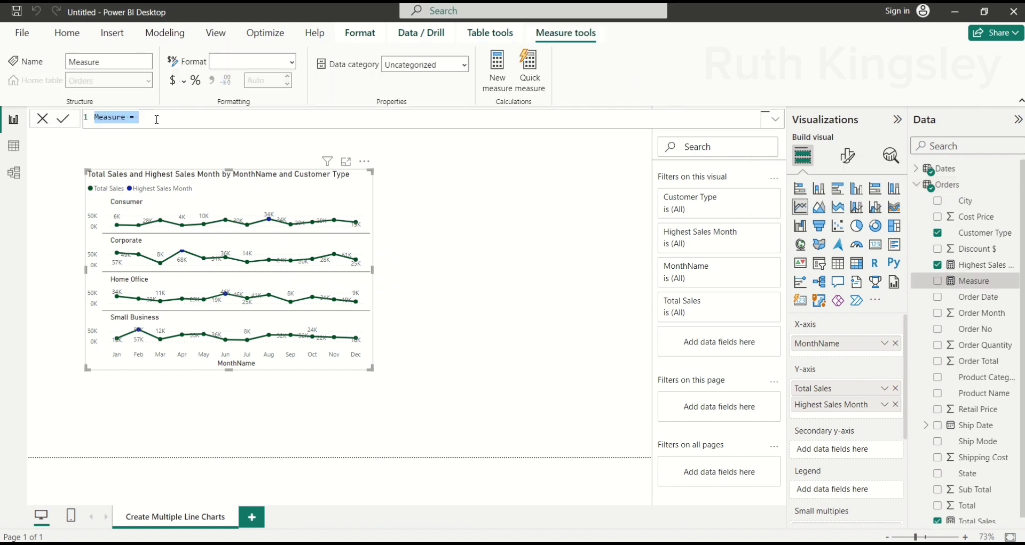
click(156, 119)
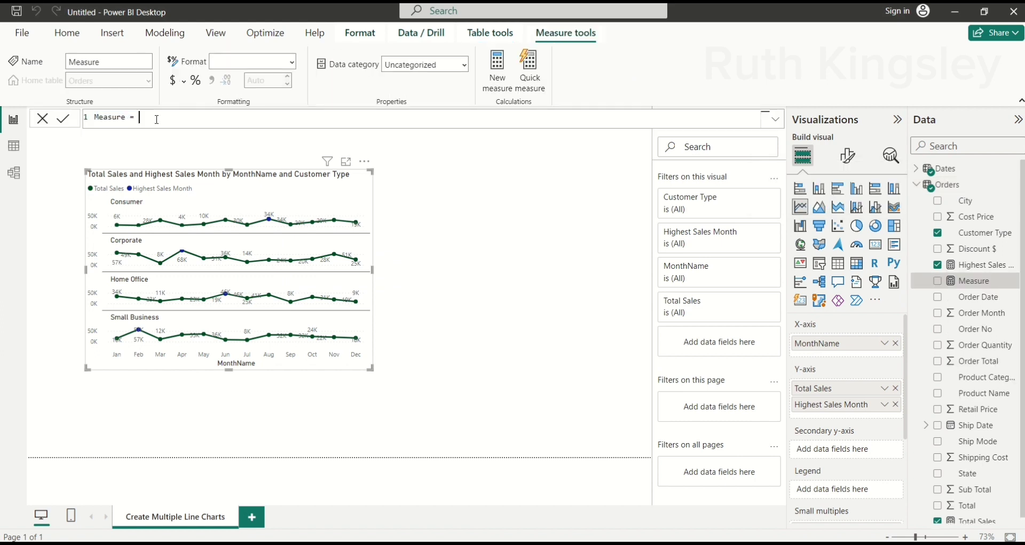
drag(141, 119, 95, 123)
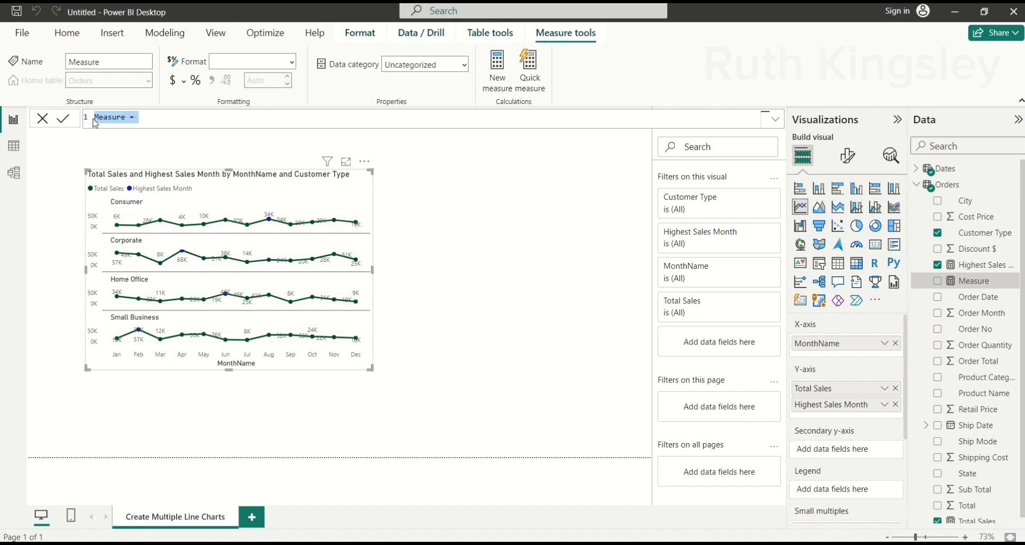
key(ctrl+v)
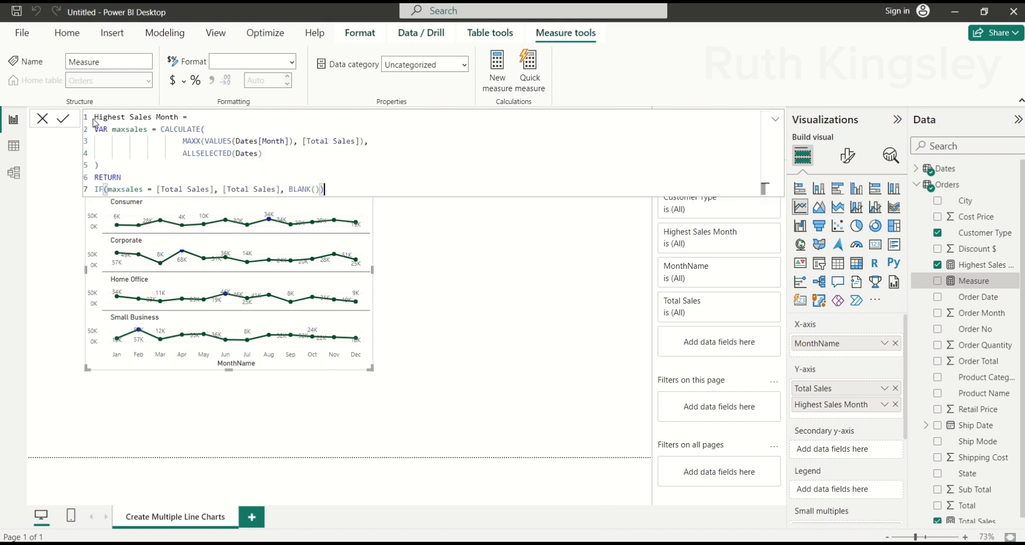
Rename the pasted measure to Lowest Sales Month and its variable declaration to minsales
double_click(126, 118)
text(H)
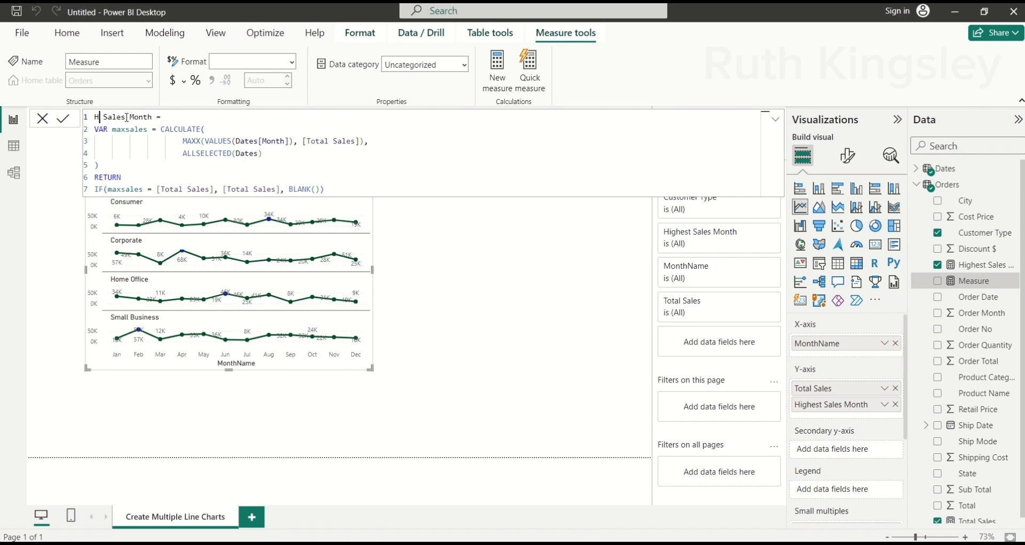
key(BackSpace)
text(Lowest)
click(125, 130)
key(BackSpace)
key(BackSpace)
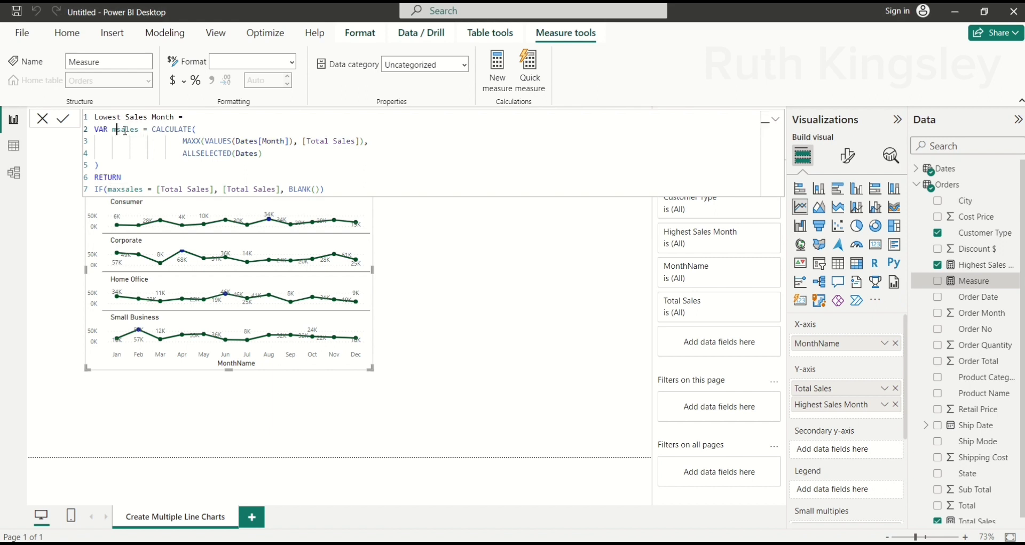
text(in)
Replace the MAXX function with MINX inside the minsales CALCULATE
click(200, 143)
key(BackSpace)
key(BackSpace)
key(BackSpace)
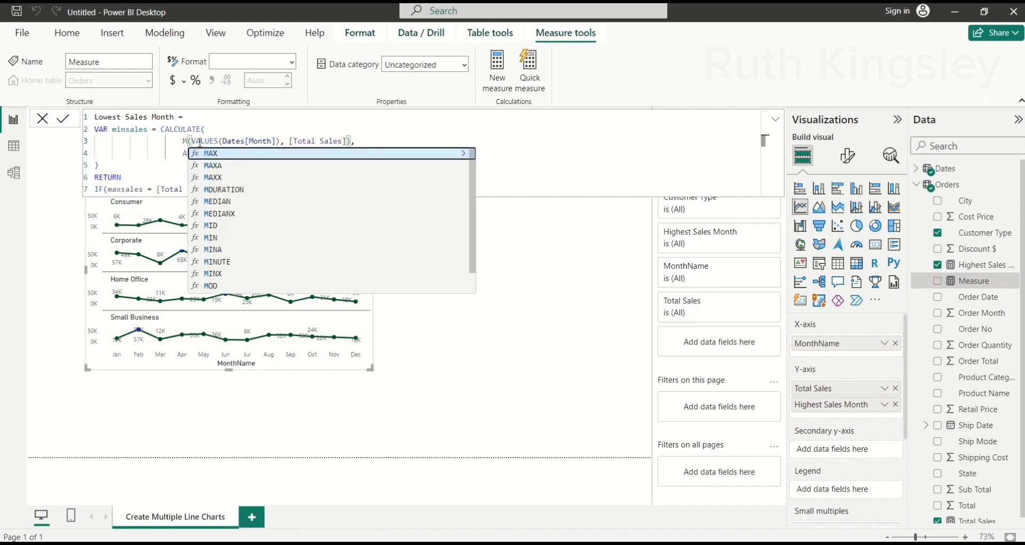
text(in)
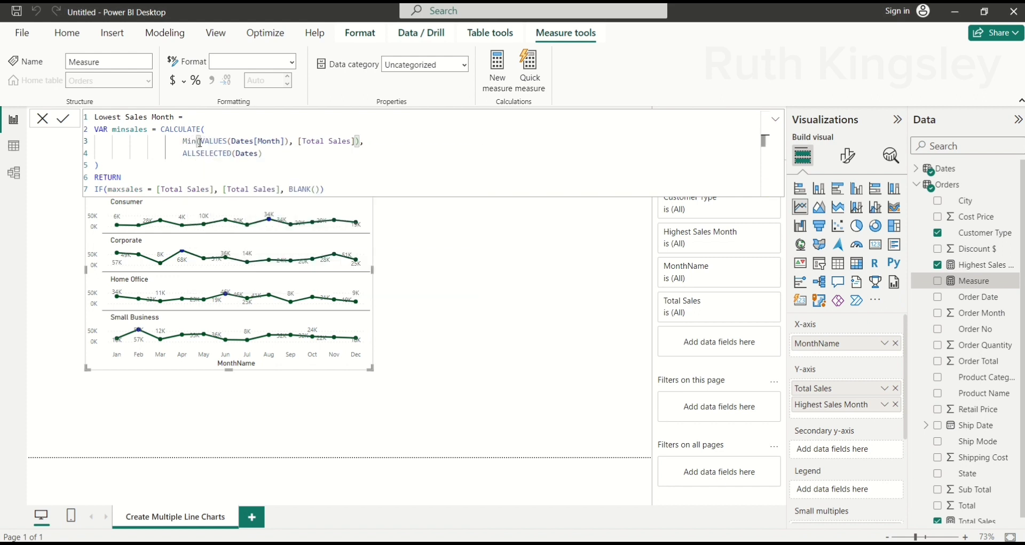
text(x)
key(Tab)
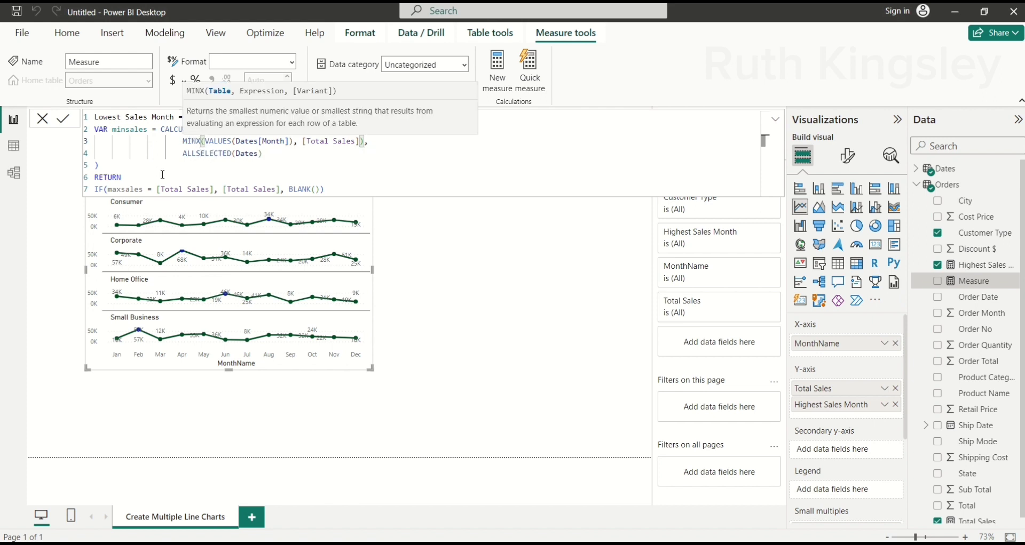
Replace maxsales with minsales in the IF condition of the RETURN clause and commit the Lowest Sales Month measure
click(120, 190)
key(Delete)
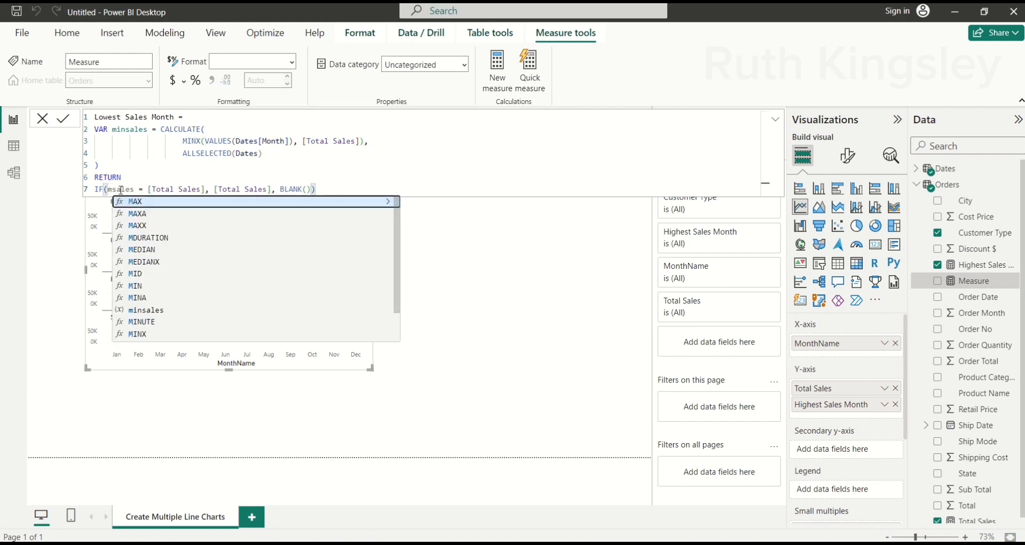
key(BackSpace)
text(in)
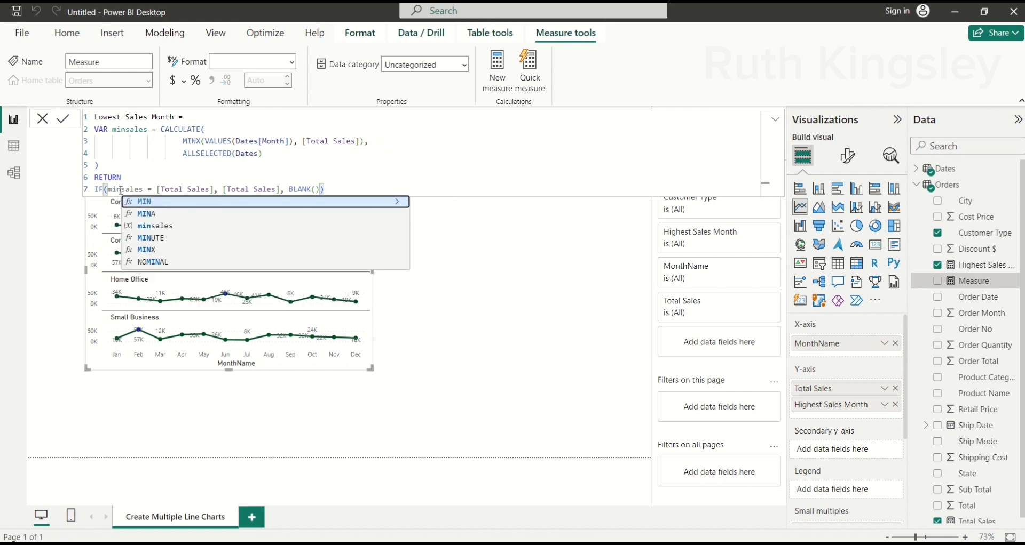
key(Down)
key(Down)
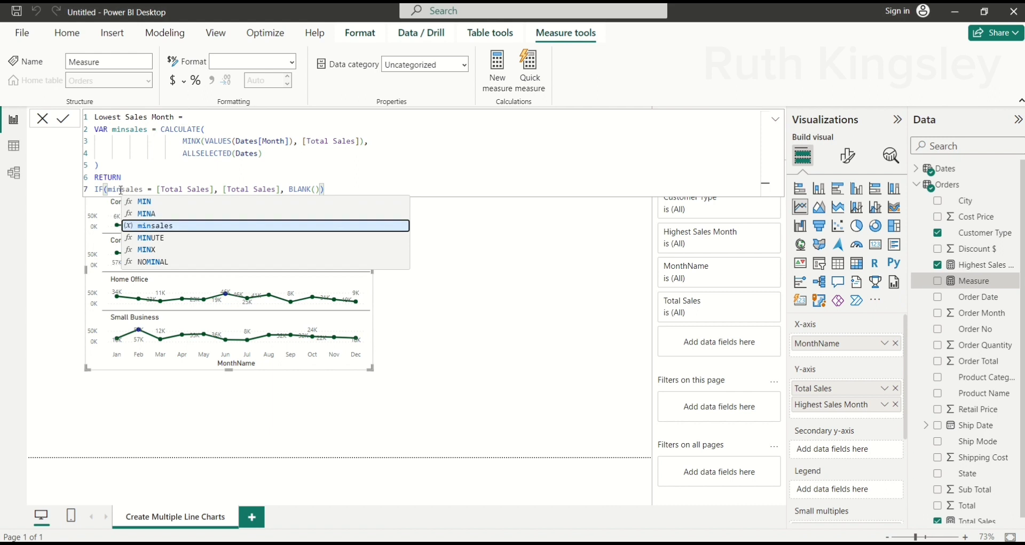
key(Tab)
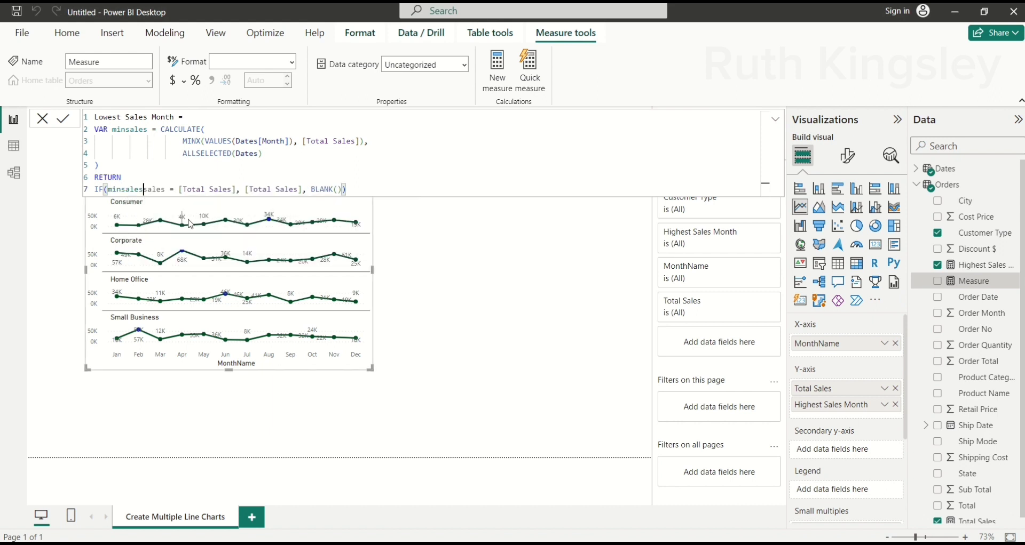
key(Delete)
key(Delete)
key(Delete)
key(Delete)
key(Delete)
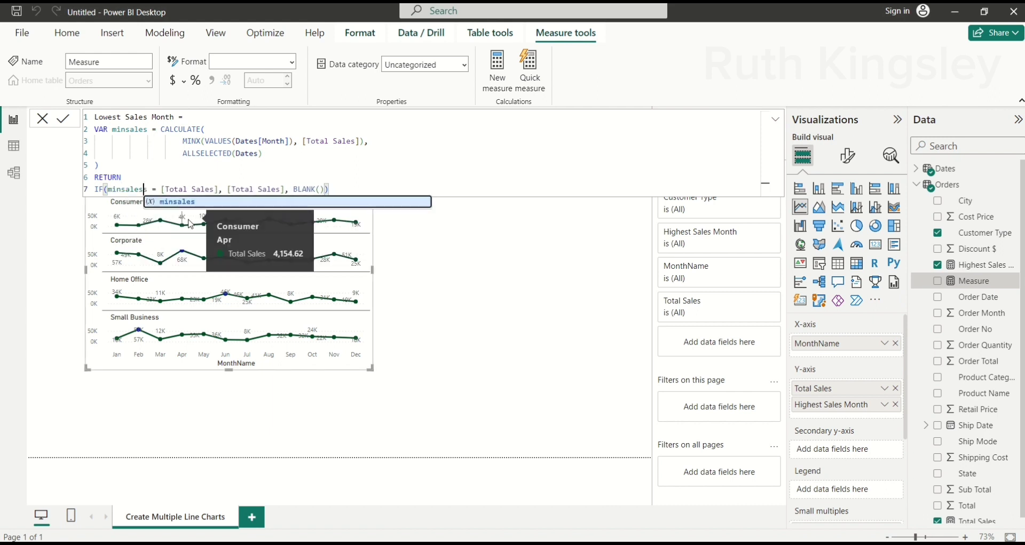
click(336, 190)
key(Return)
Add the Lowest Sales Month measure to the small-multiples line chart's y-axis
click(364, 211)
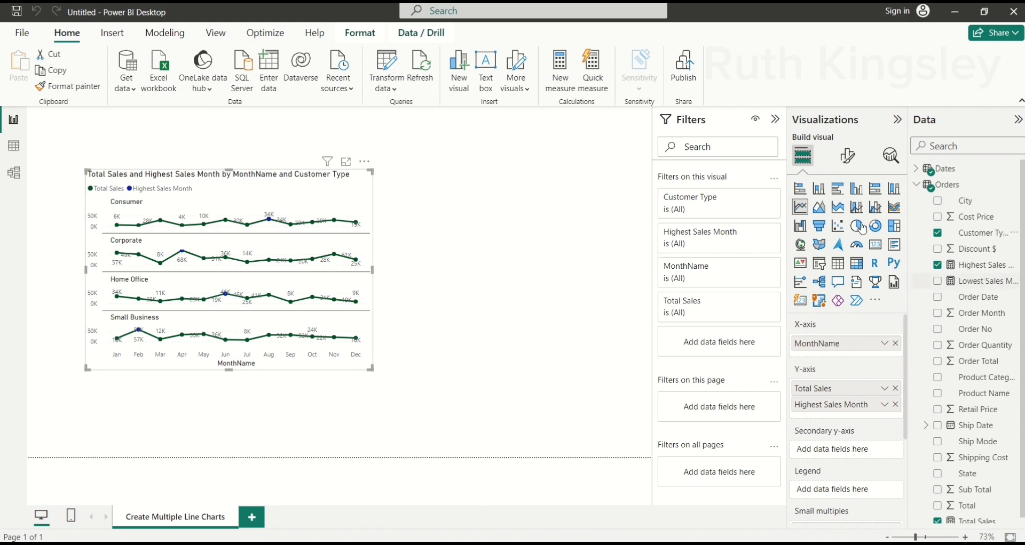
click(939, 283)
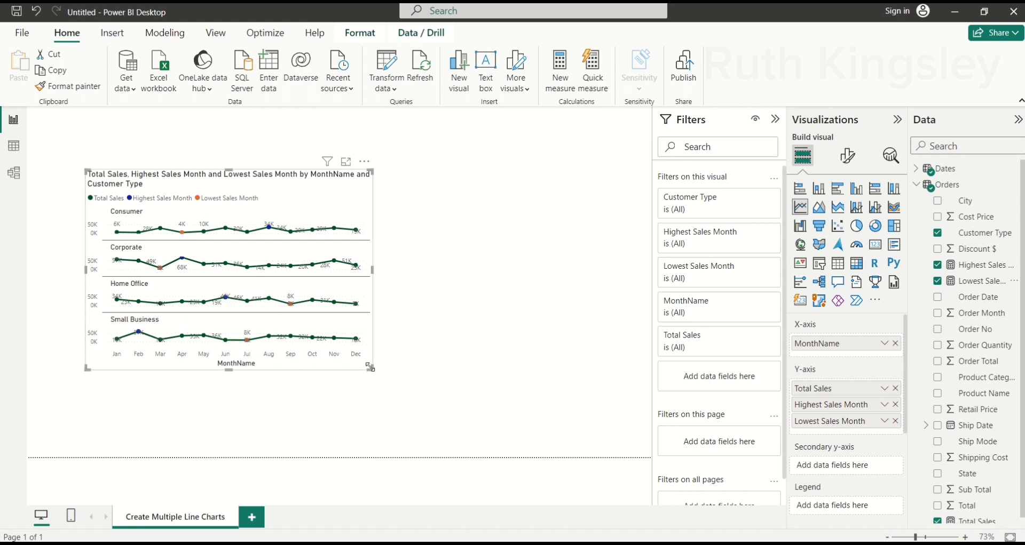
Enlarge the small-multiples line chart slightly and turn off markers for the Total Sales series
mouse_move(372, 369)
mouse_down()
mouse_move(377, 446)
mouse_move(376, 376)
mouse_up()
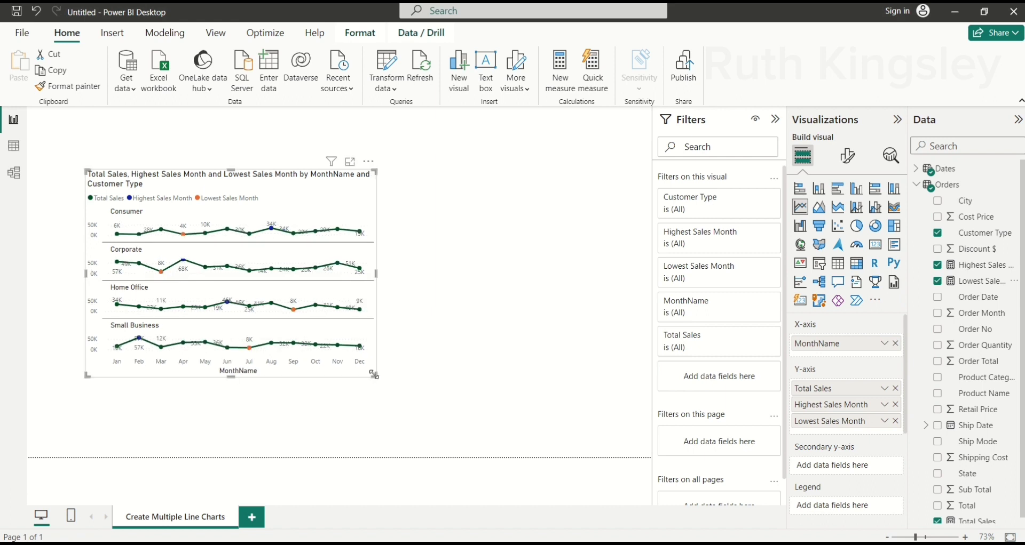
click(848, 160)
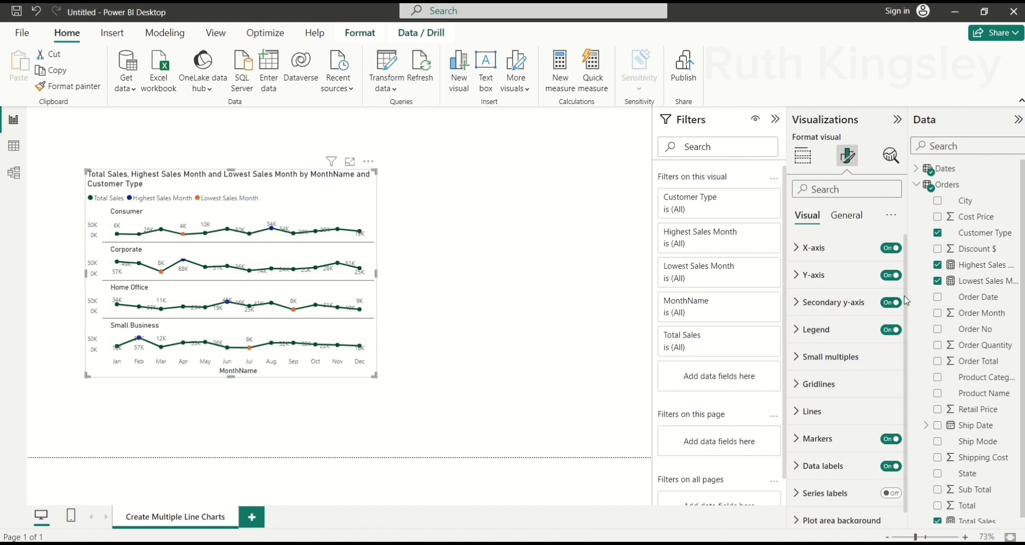
scroll(908, 298, down, 1)
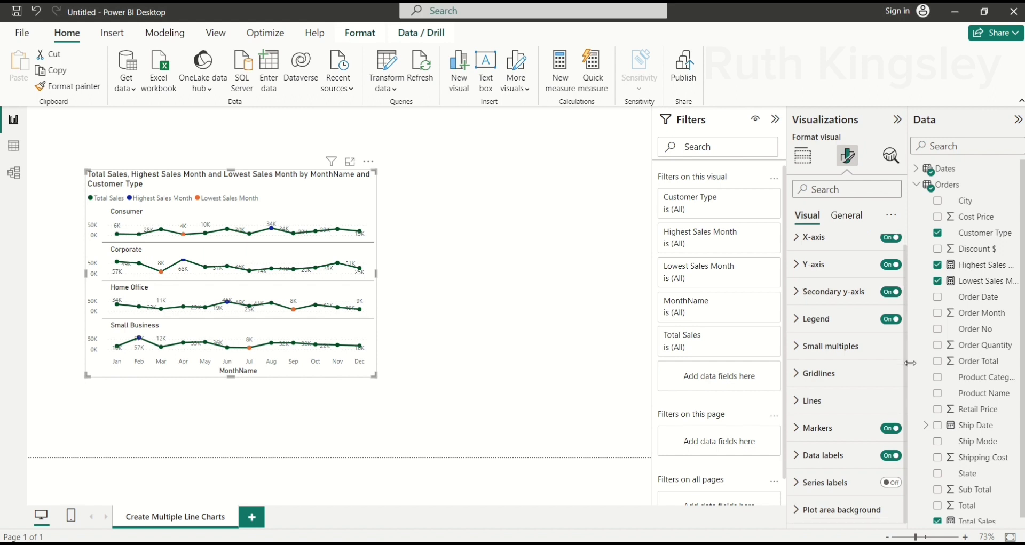
click(799, 433)
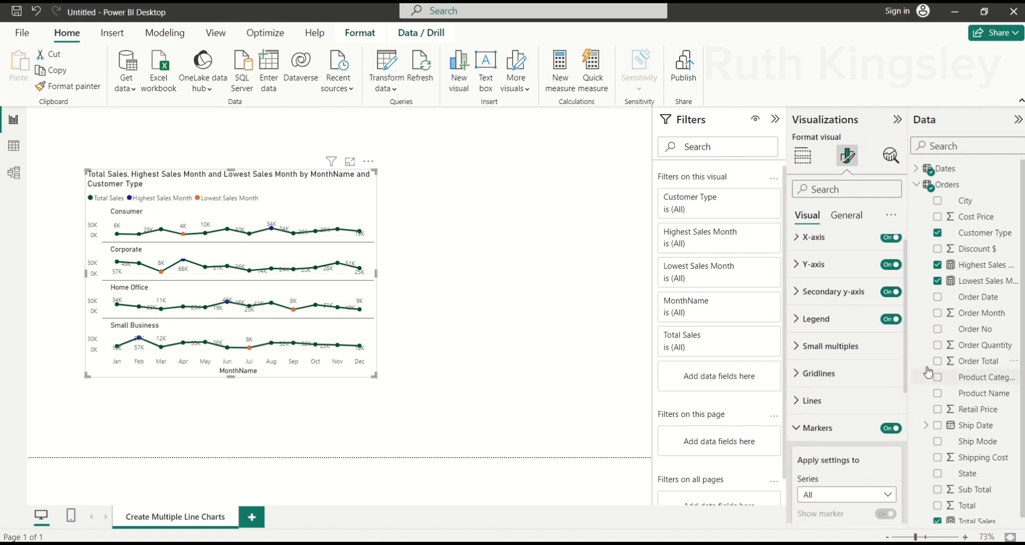
scroll(871, 365, down, 5)
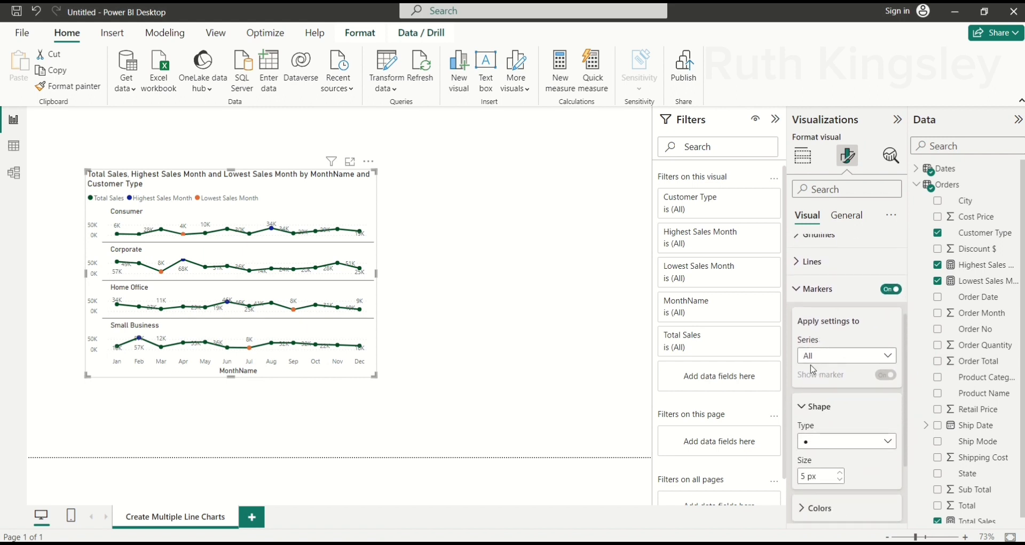
click(888, 365)
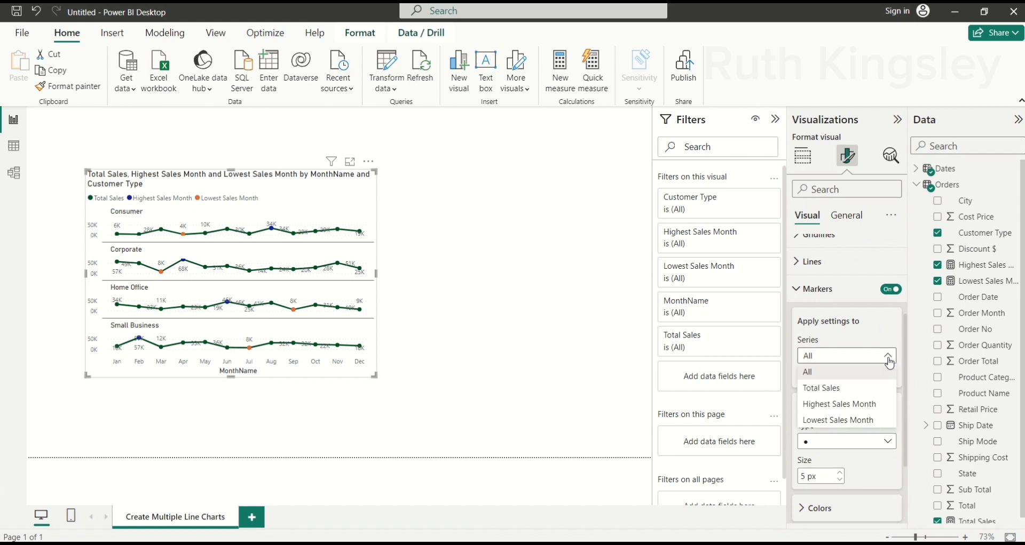
click(833, 395)
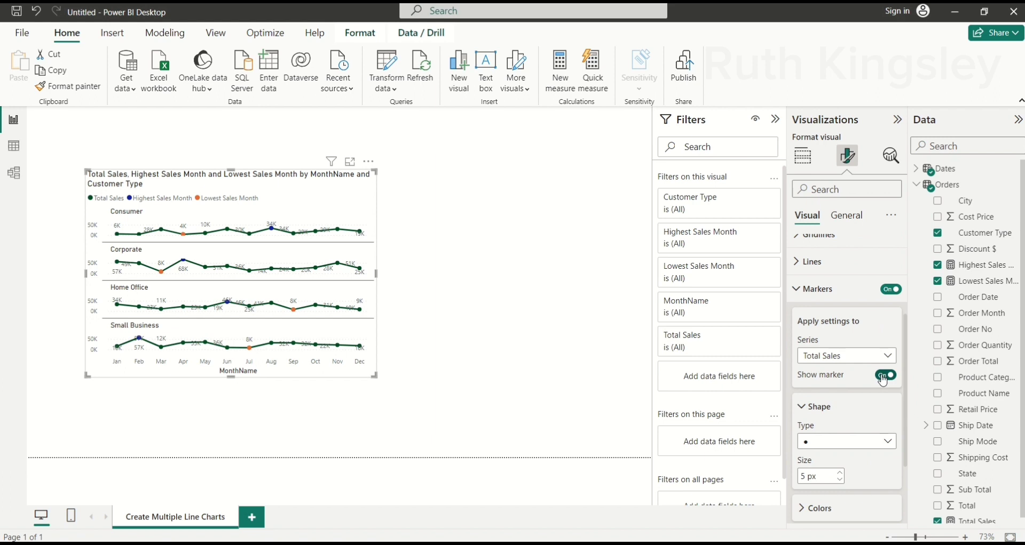
click(883, 379)
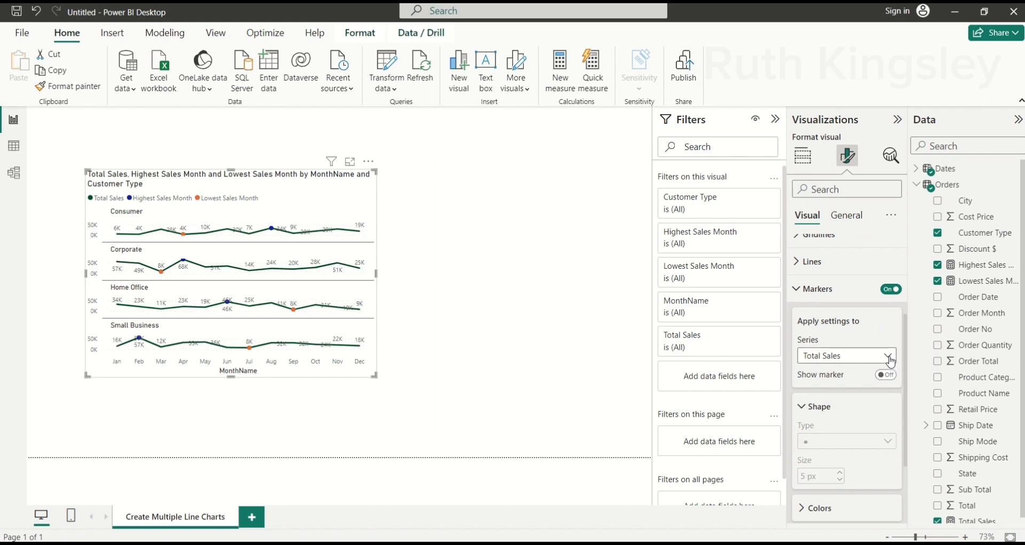
Turn on markers for the Highest Sales Month series and select Lowest Sales Month in the marker settings
click(888, 357)
click(840, 405)
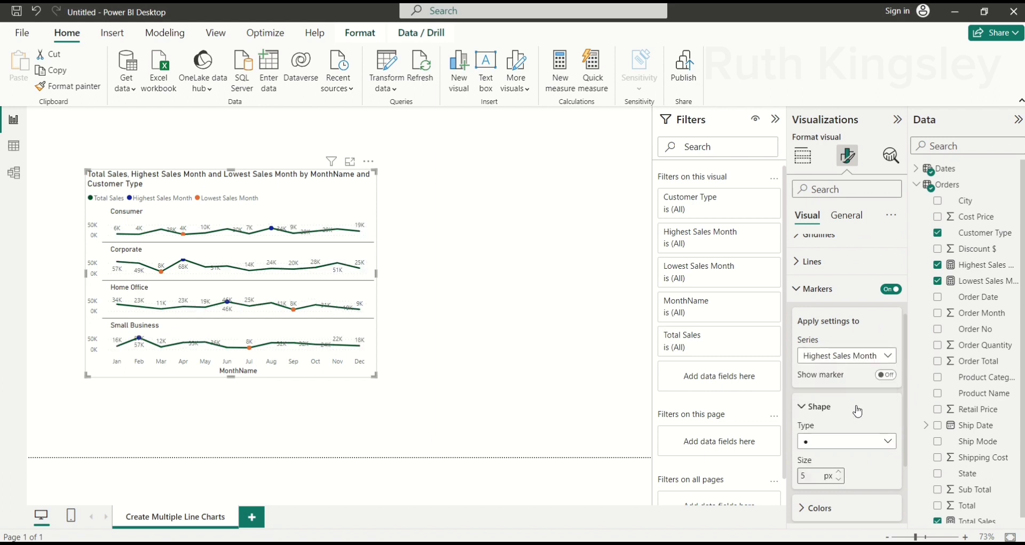
click(885, 377)
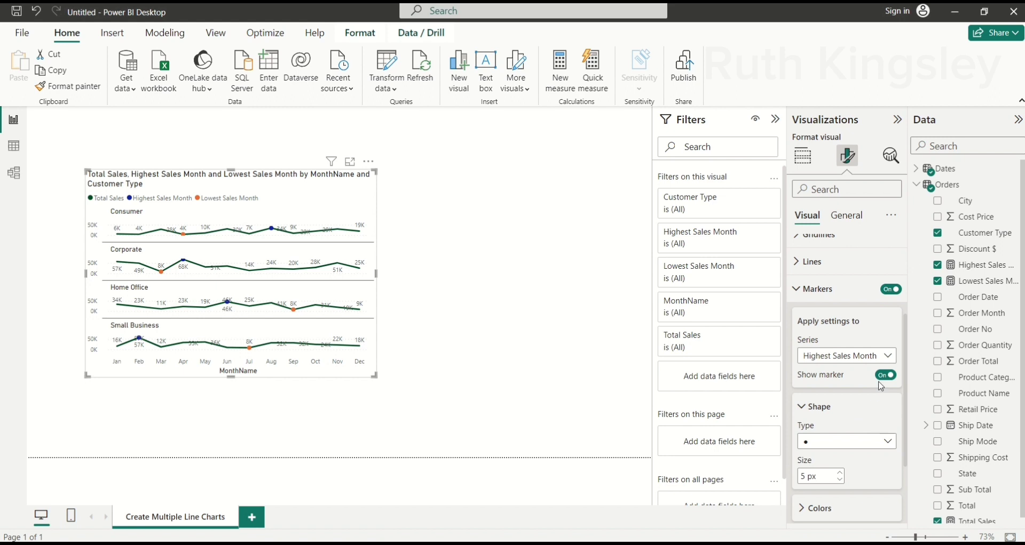
click(888, 356)
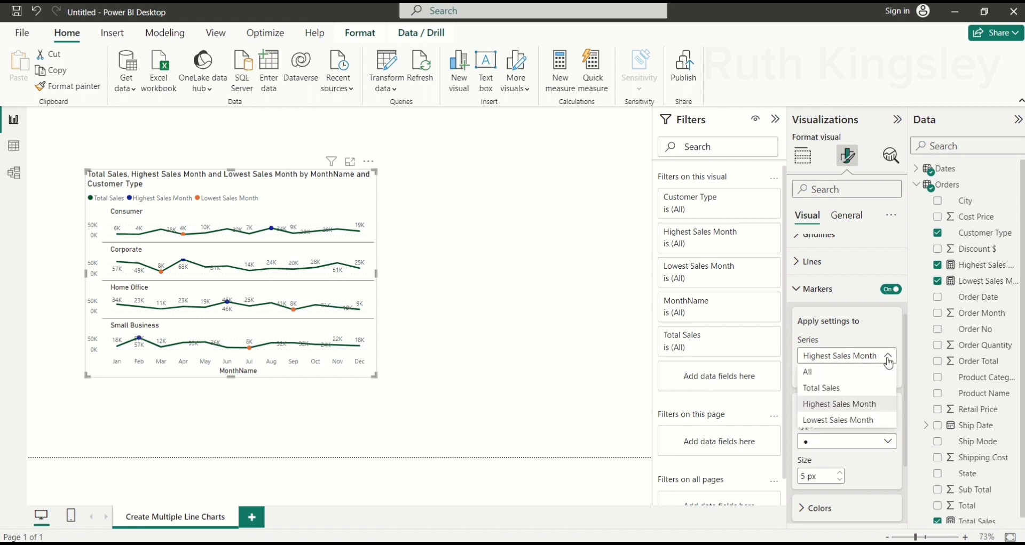
click(873, 421)
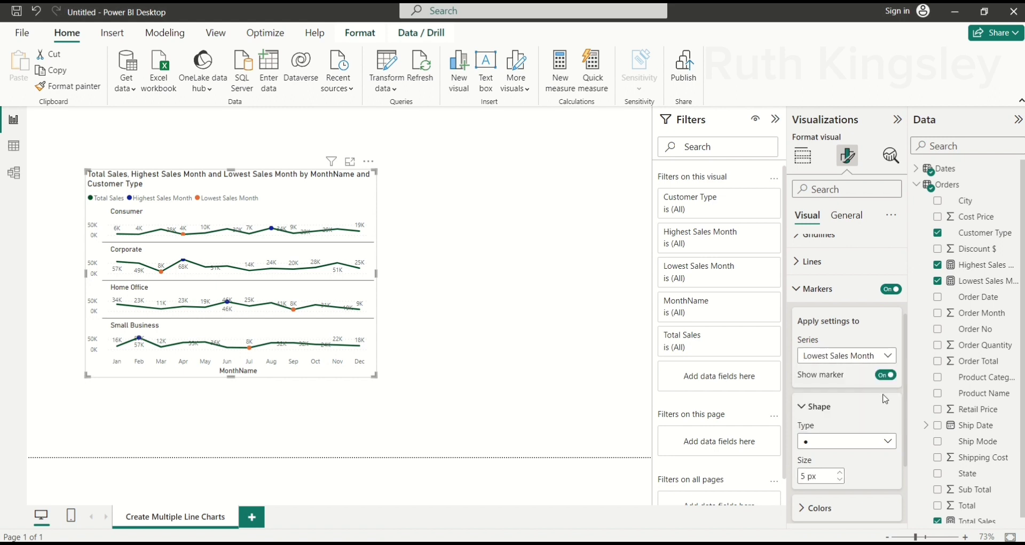
Turn off the overall Markers setting for the line chart and collapse its options
click(890, 291)
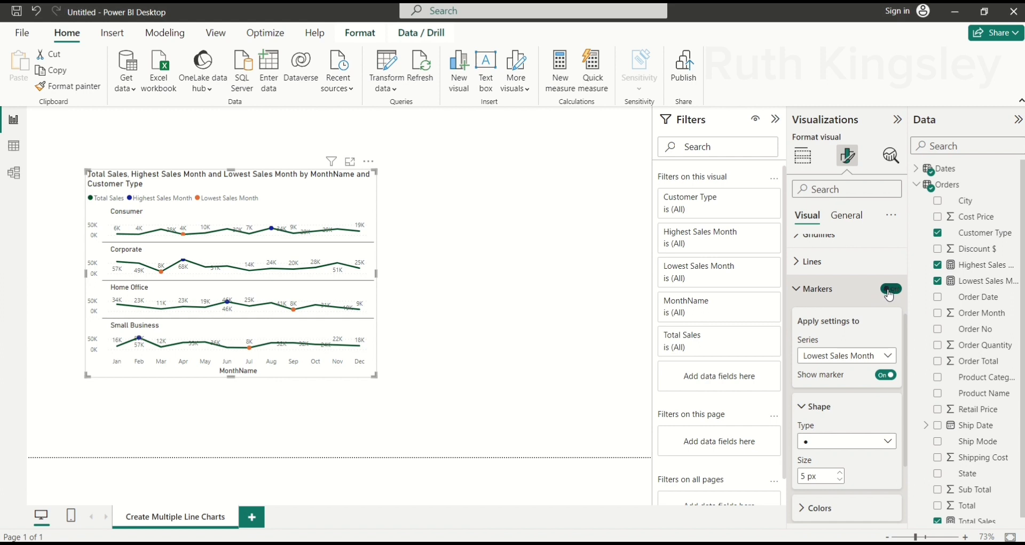
click(799, 293)
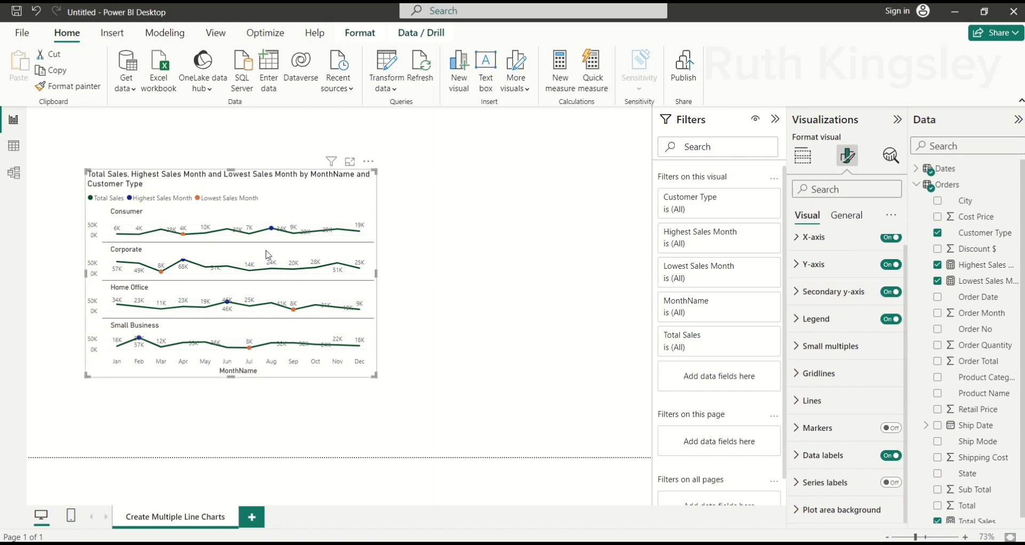
mouse_move(273, 232)
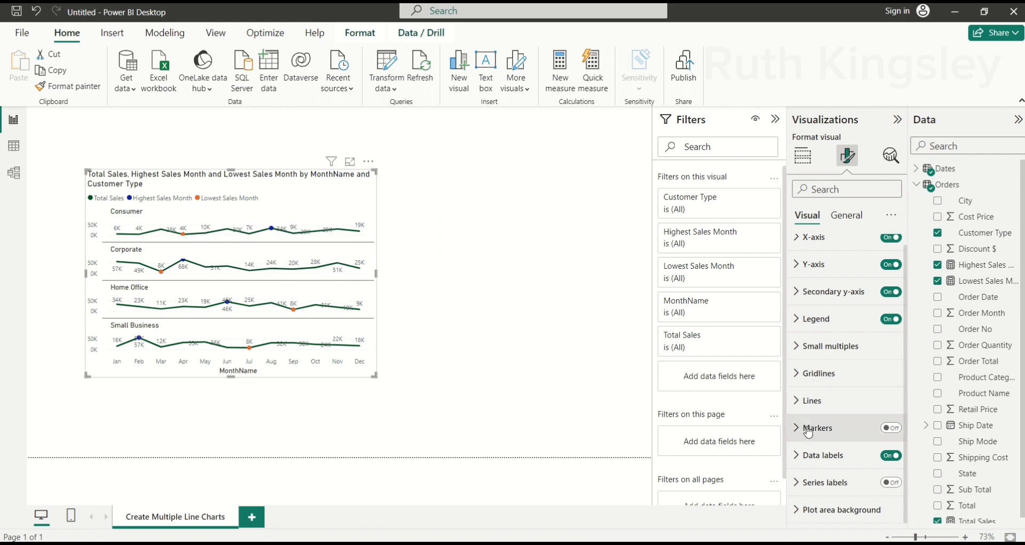
Turn off data labels for the Total Sales series
click(806, 460)
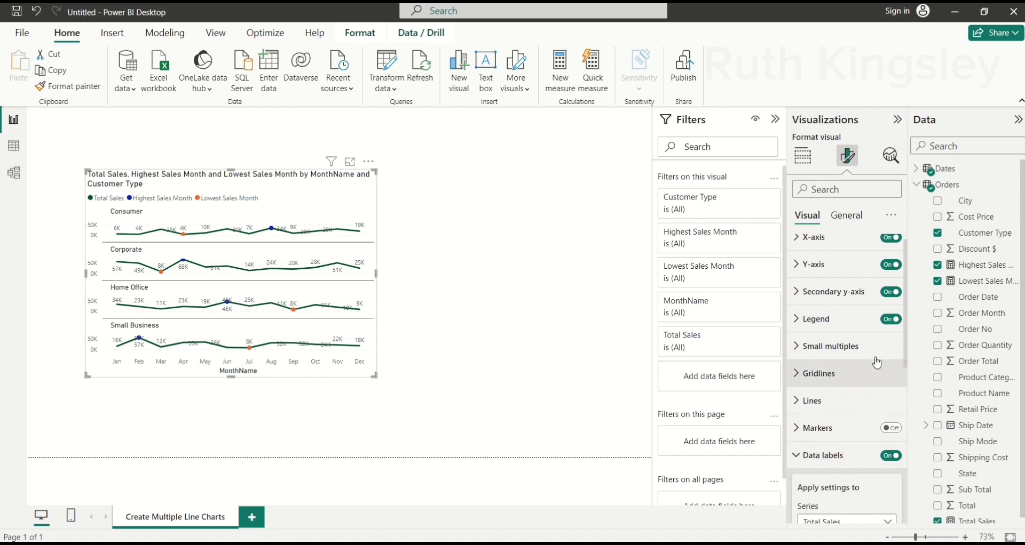
drag(909, 348, 909, 437)
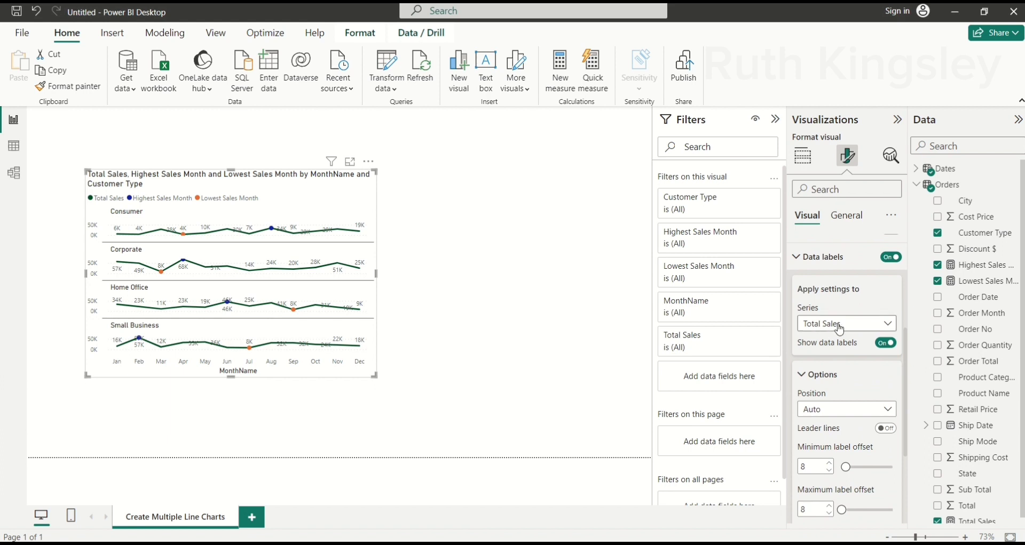
click(885, 346)
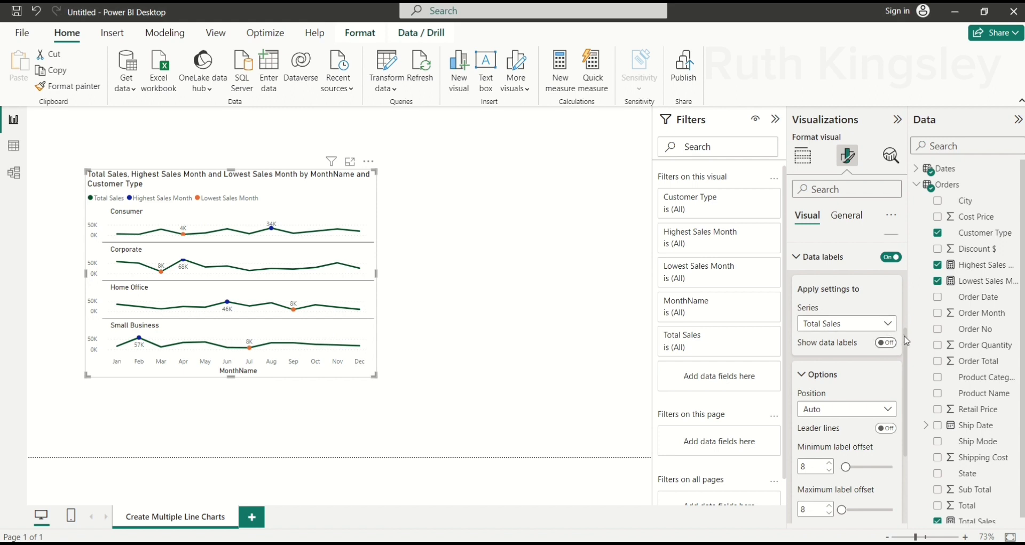
Make the Highest Sales Month data labels green and bold
scroll(907, 350, down, 1)
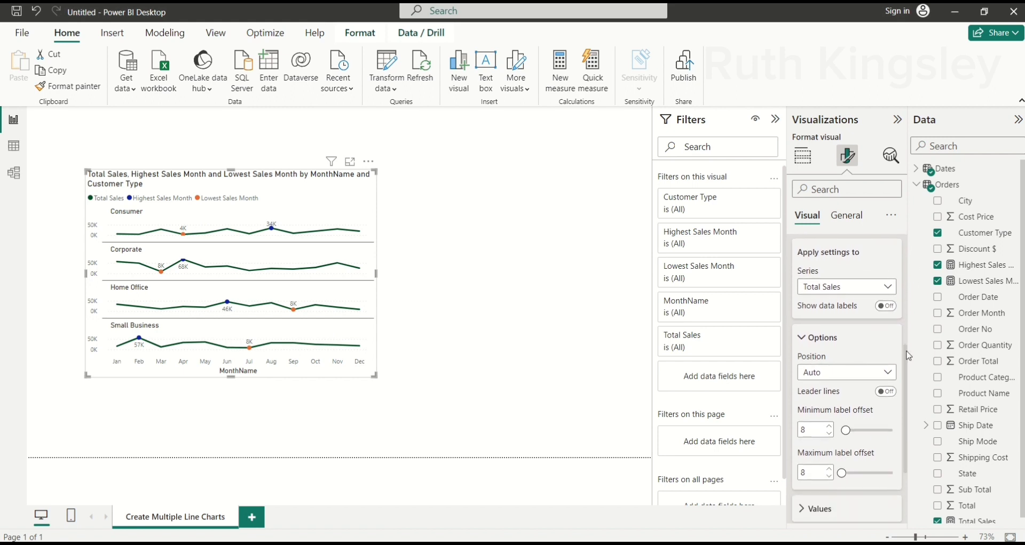
scroll(908, 355, down, 1)
scroll(890, 324, up, 2)
click(890, 320)
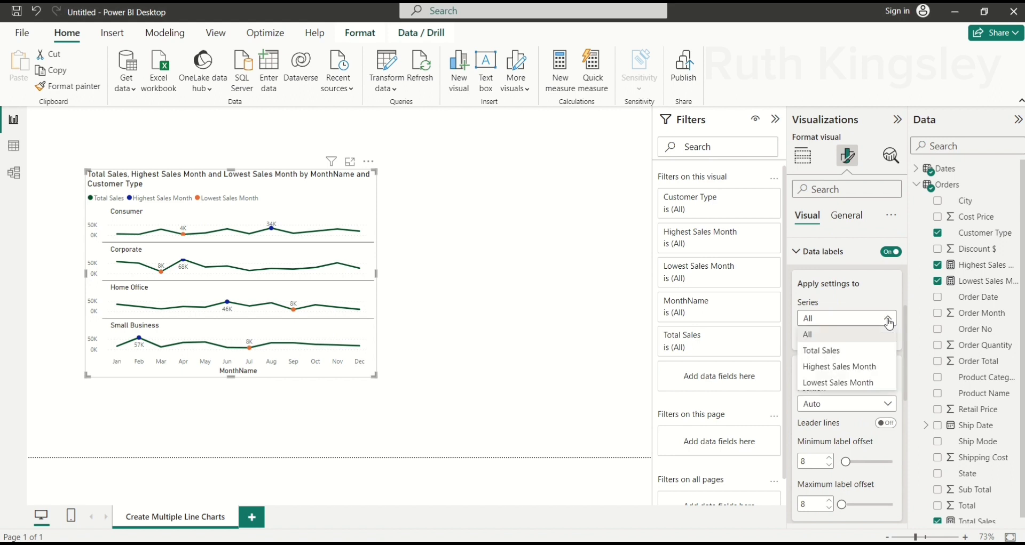
click(831, 368)
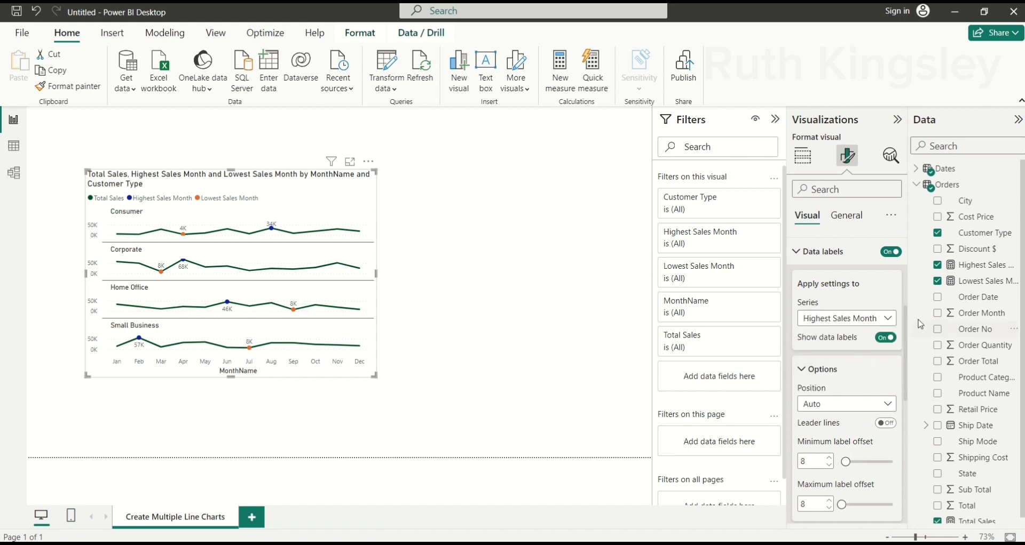
drag(907, 324, 907, 402)
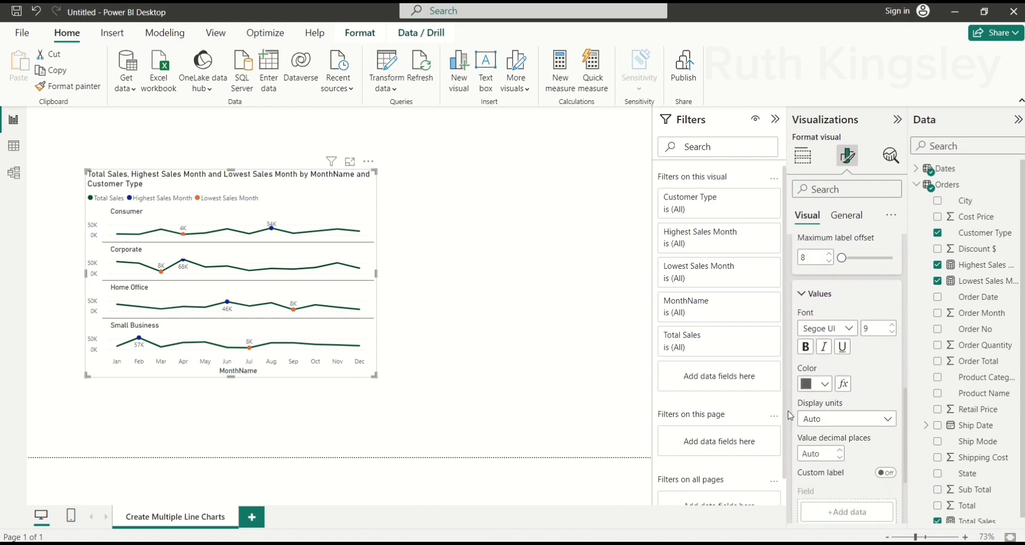
click(825, 384)
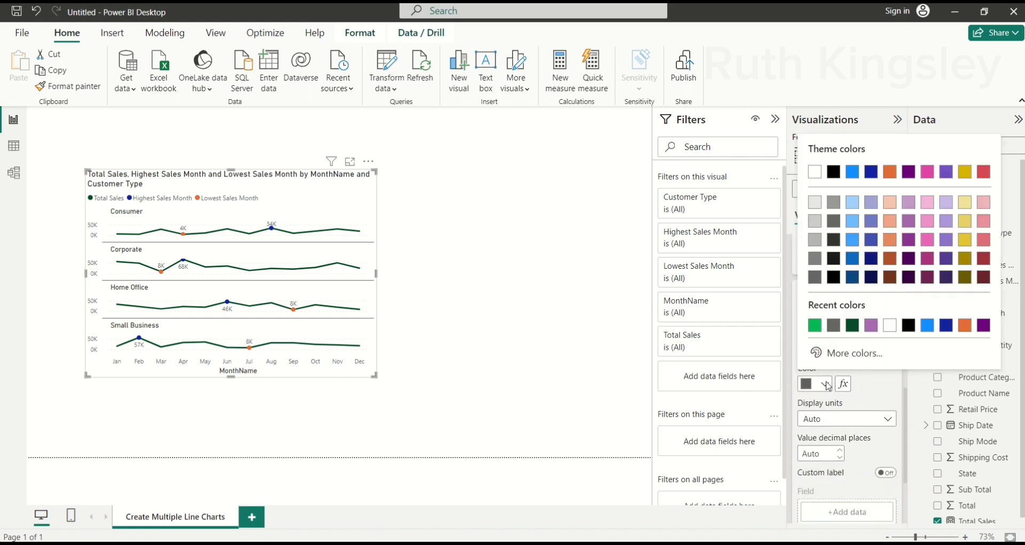
click(816, 326)
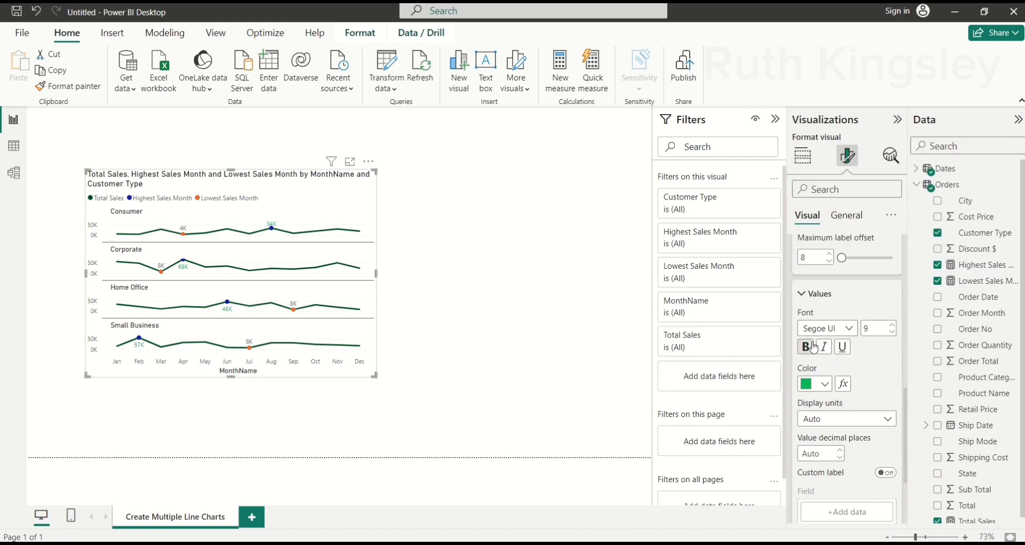
click(807, 348)
Set the Lowest Sales Month data label color to the red theme color
drag(908, 397, 906, 307)
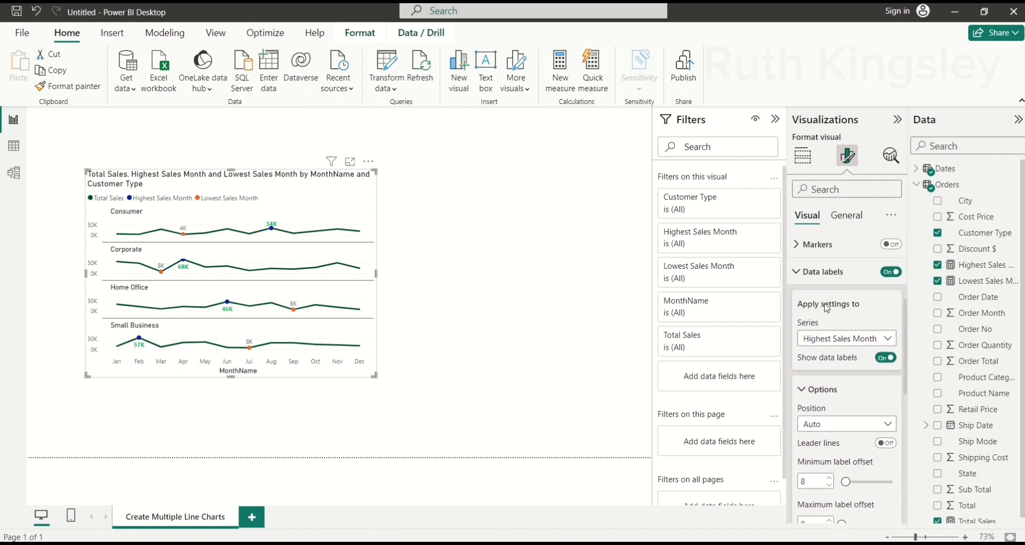
click(876, 336)
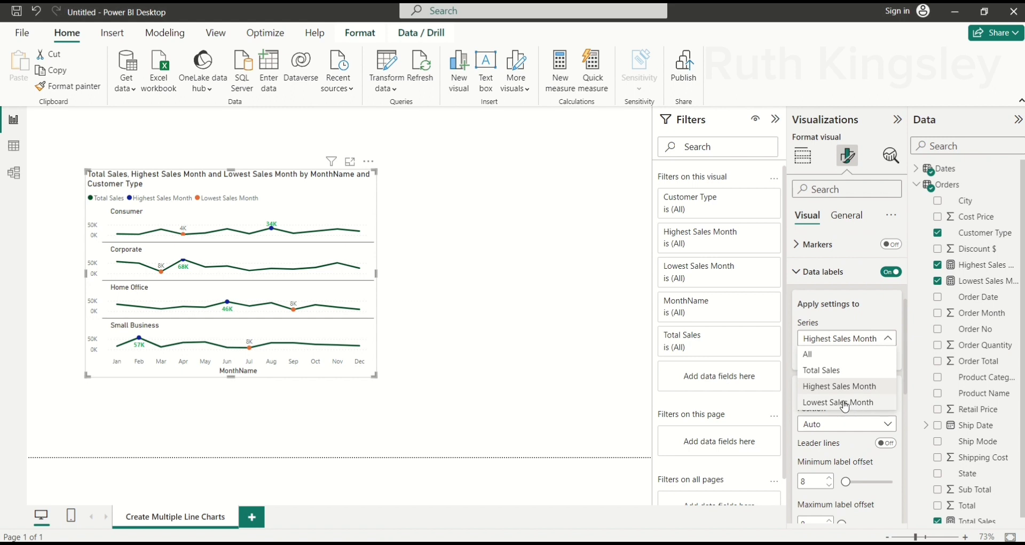
click(846, 405)
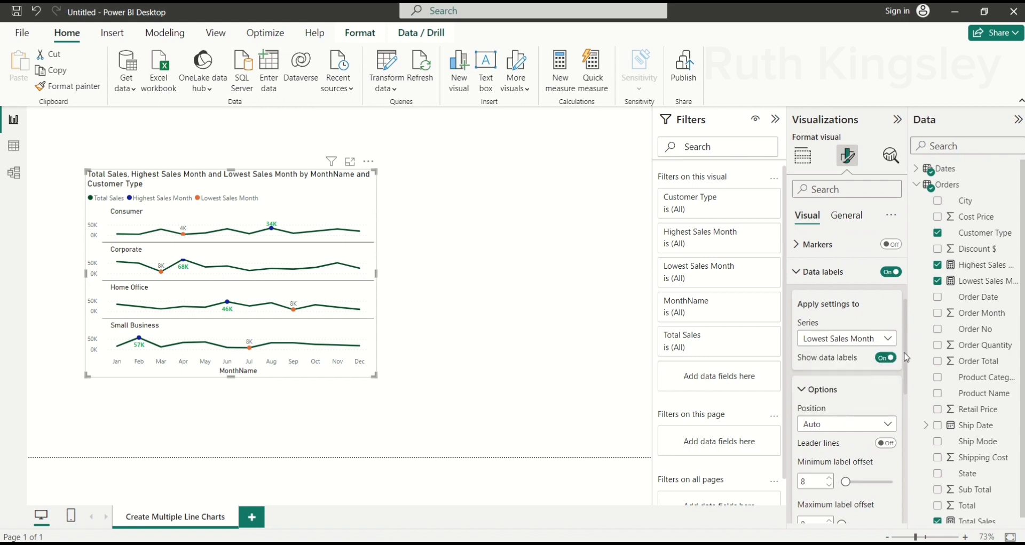
scroll(908, 357, down, 5)
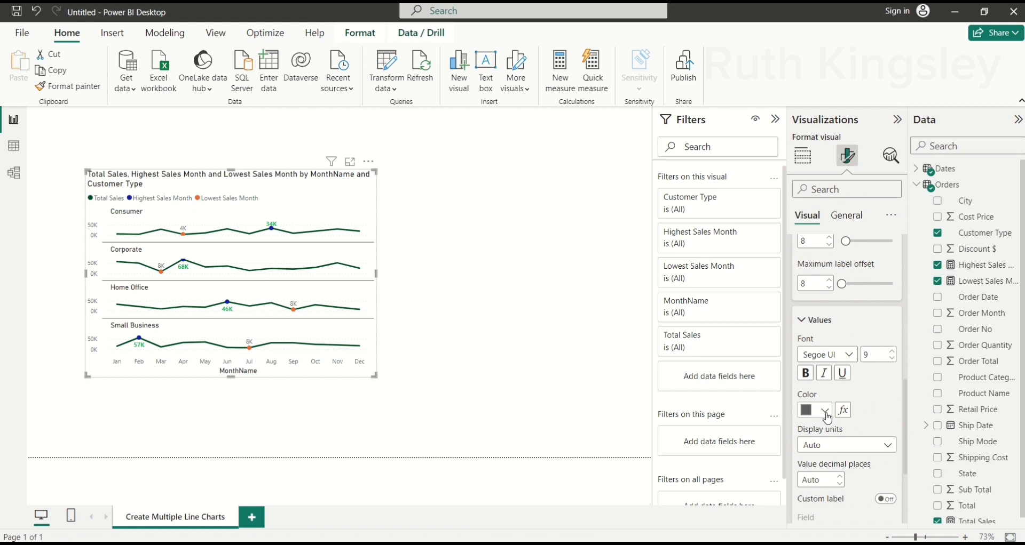
click(827, 412)
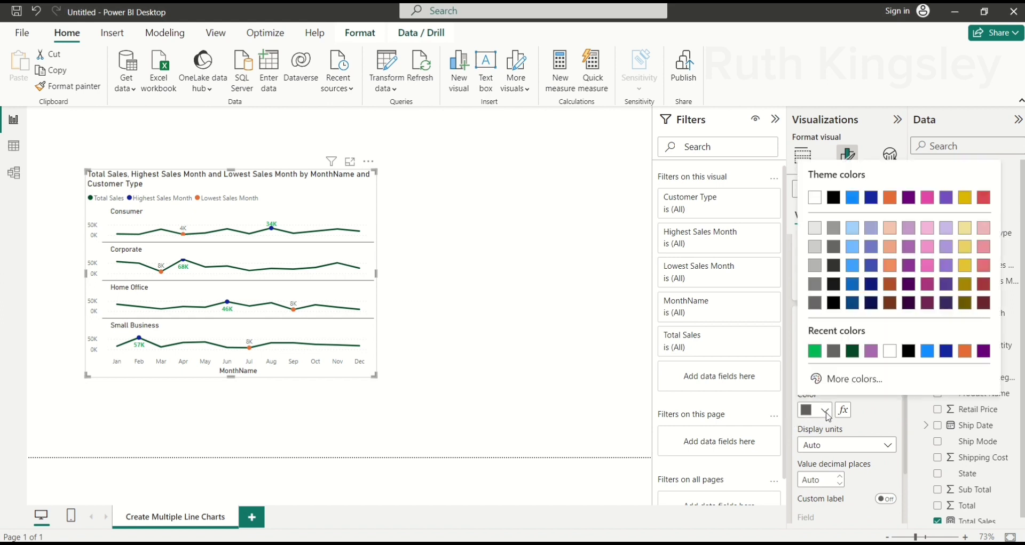
click(985, 200)
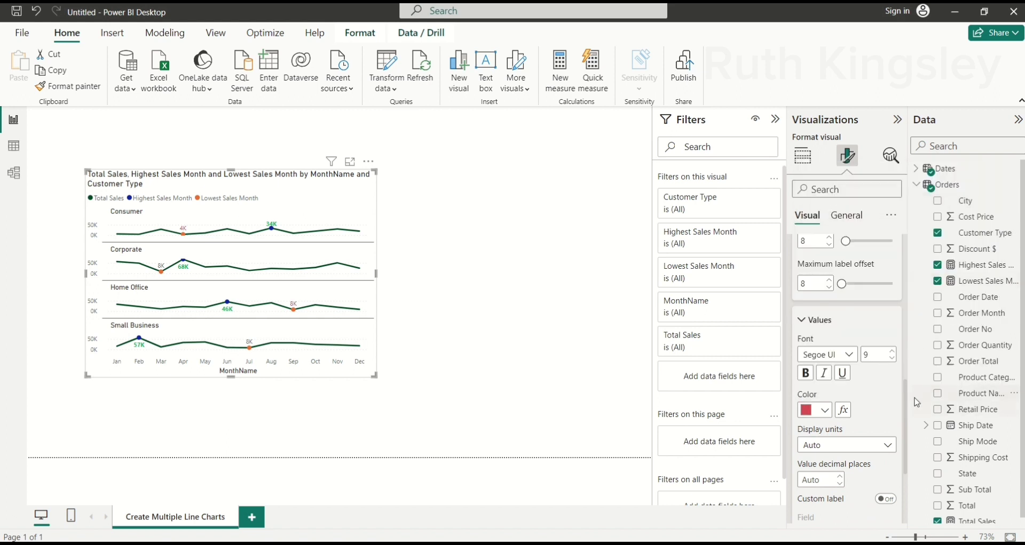
Set the Lowest Sales Month line color to red and the Highest Sales Month line color to green
drag(907, 401, 904, 292)
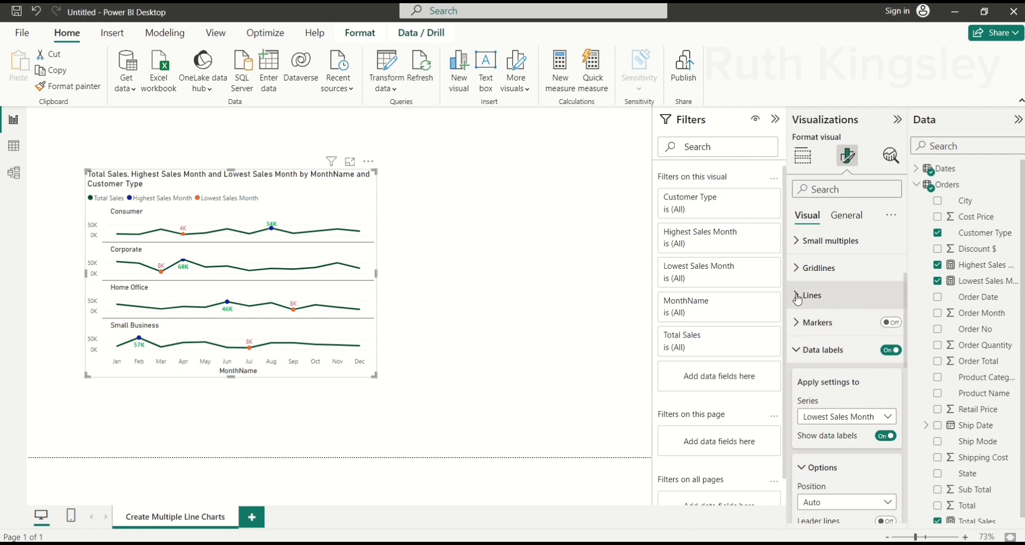
click(798, 297)
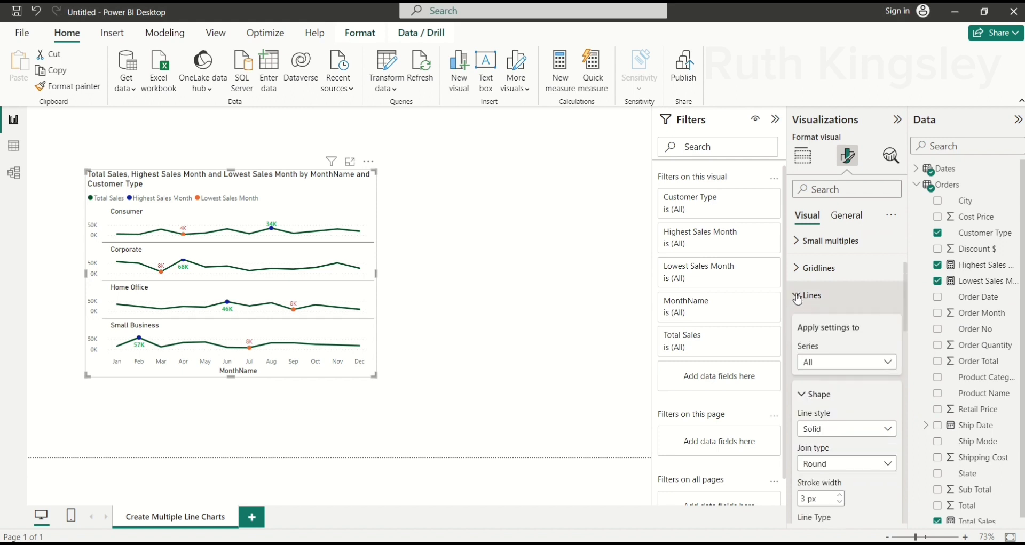
scroll(851, 331, down, 5)
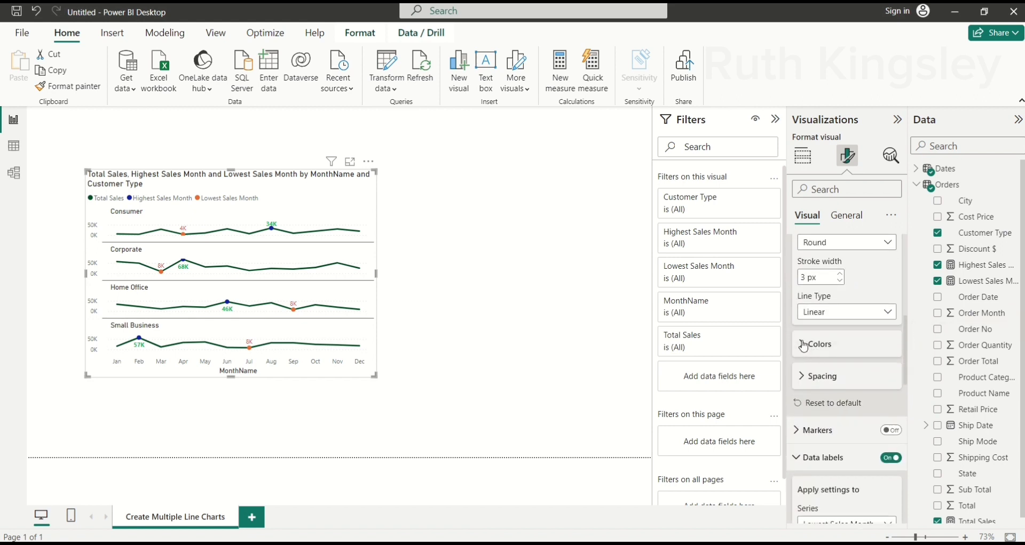
click(811, 347)
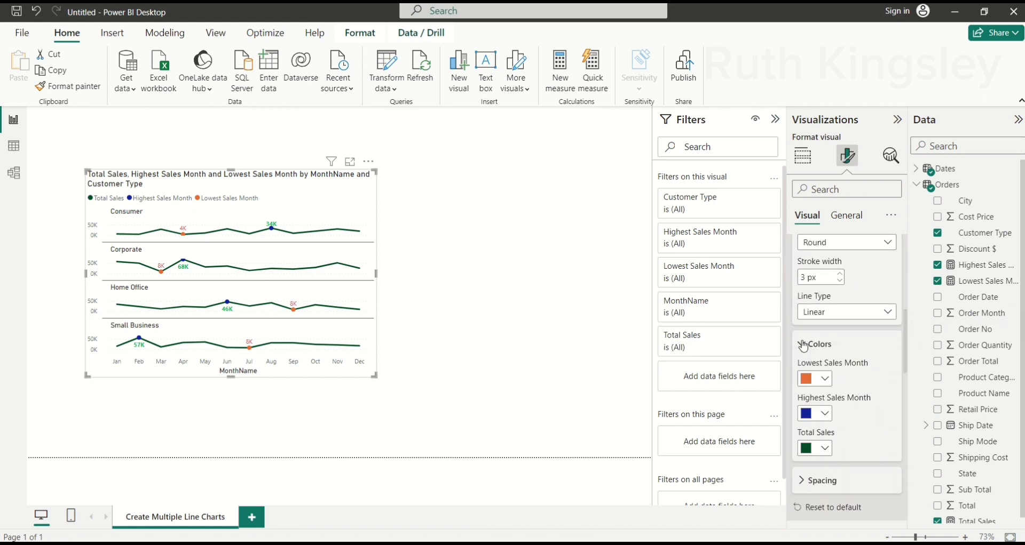
click(826, 380)
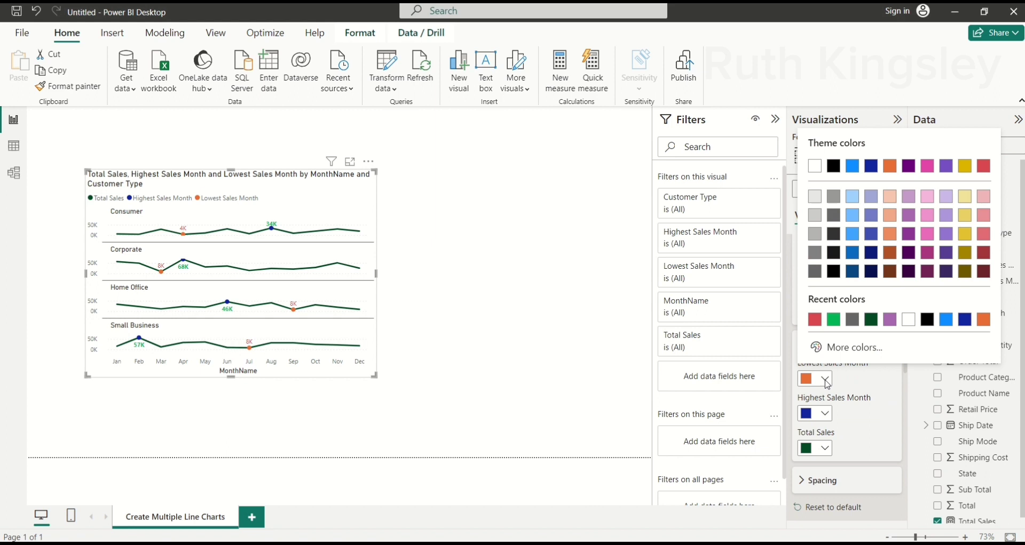
click(816, 321)
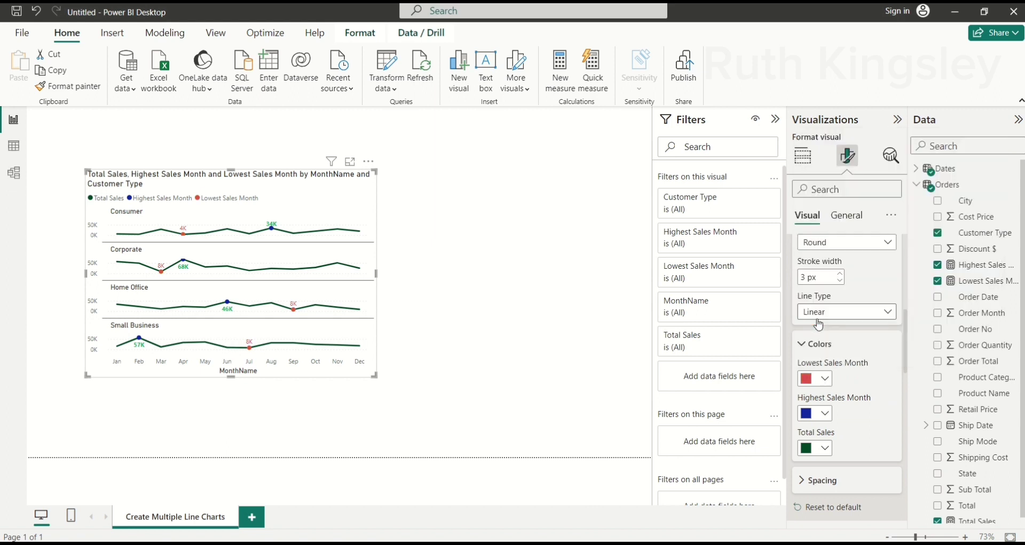
click(827, 415)
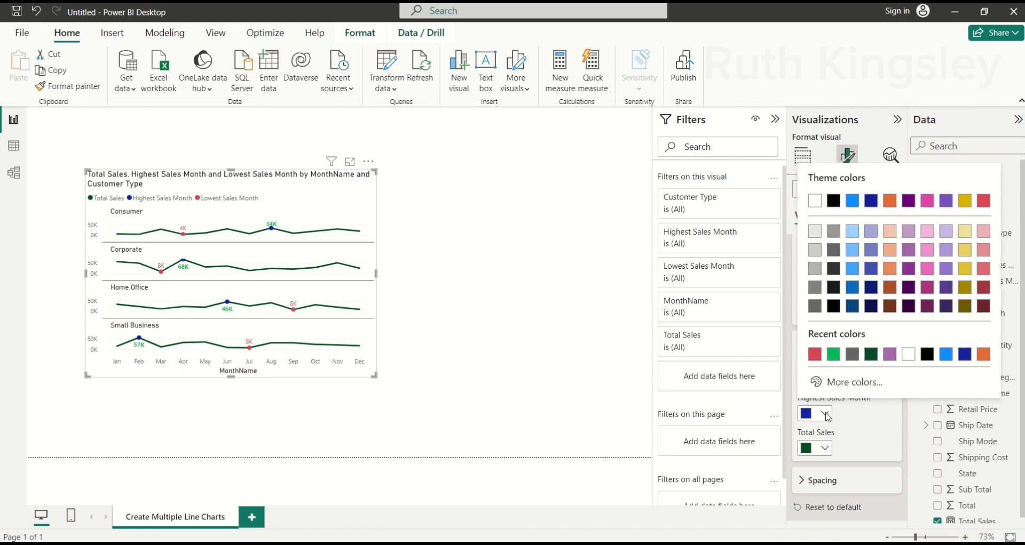
click(834, 356)
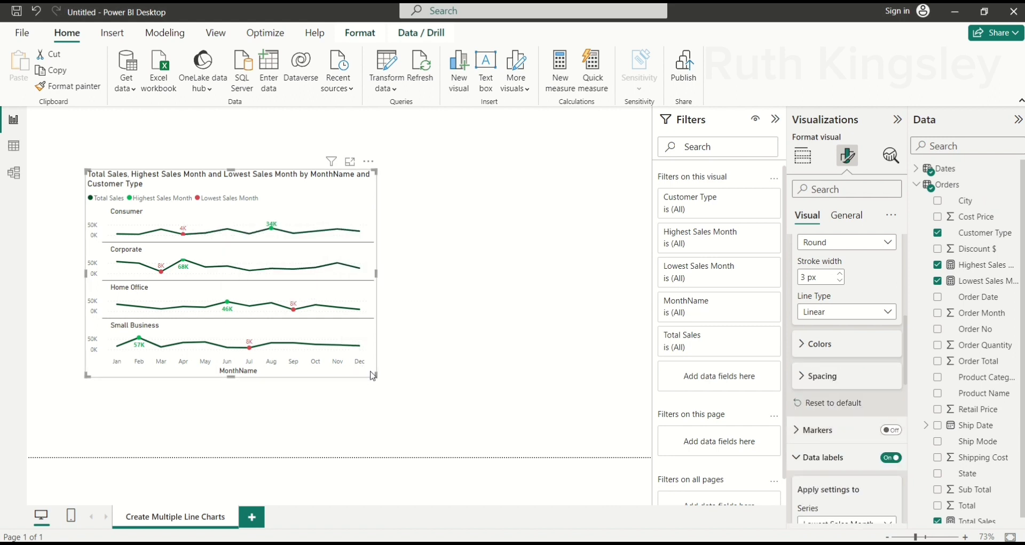
Enlarge the small-multiples line chart slightly in both width and height
drag(377, 382, 395, 414)
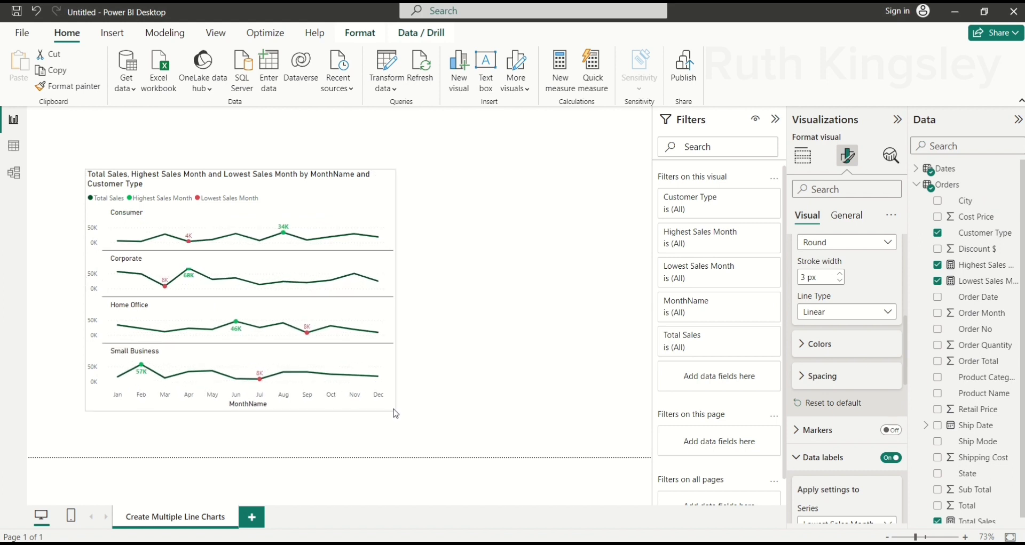
mouse_move(284, 234)
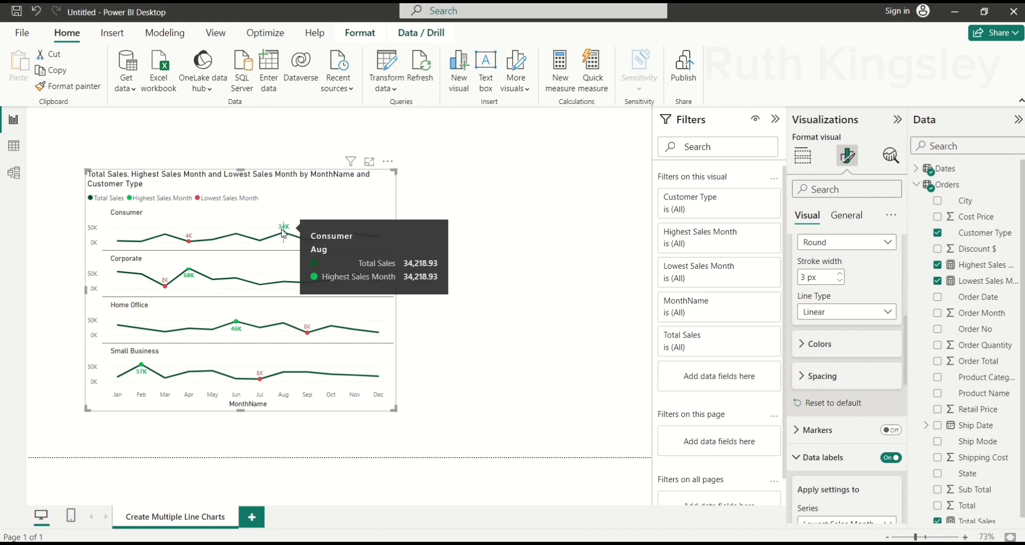
mouse_move(268, 260)
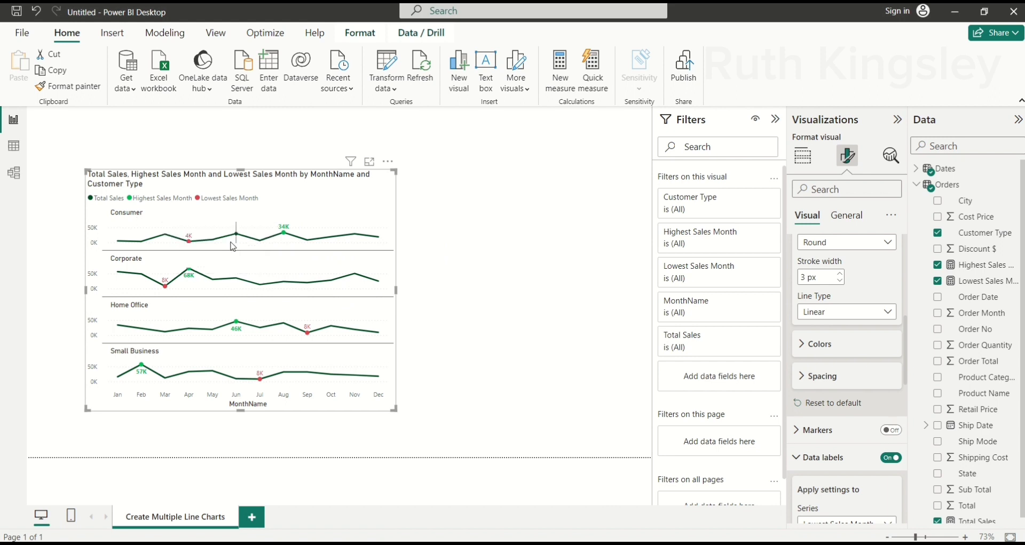
mouse_move(191, 245)
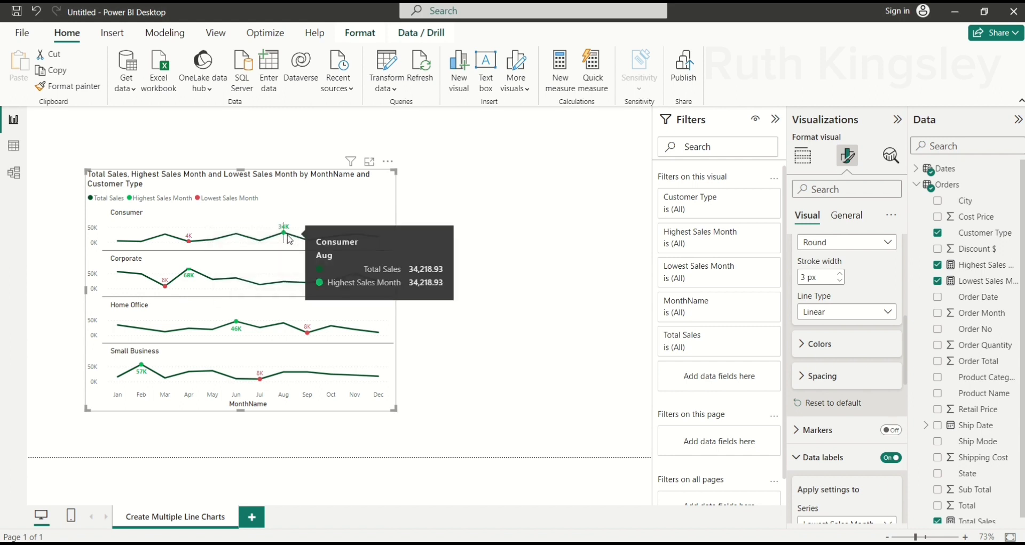
Turn on the shadow effect for the line chart
click(803, 156)
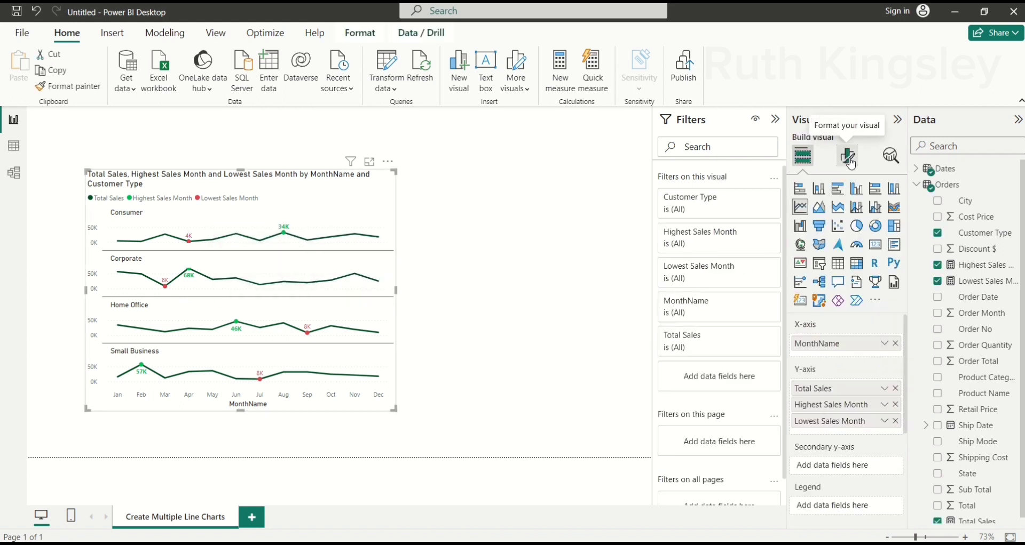
click(852, 165)
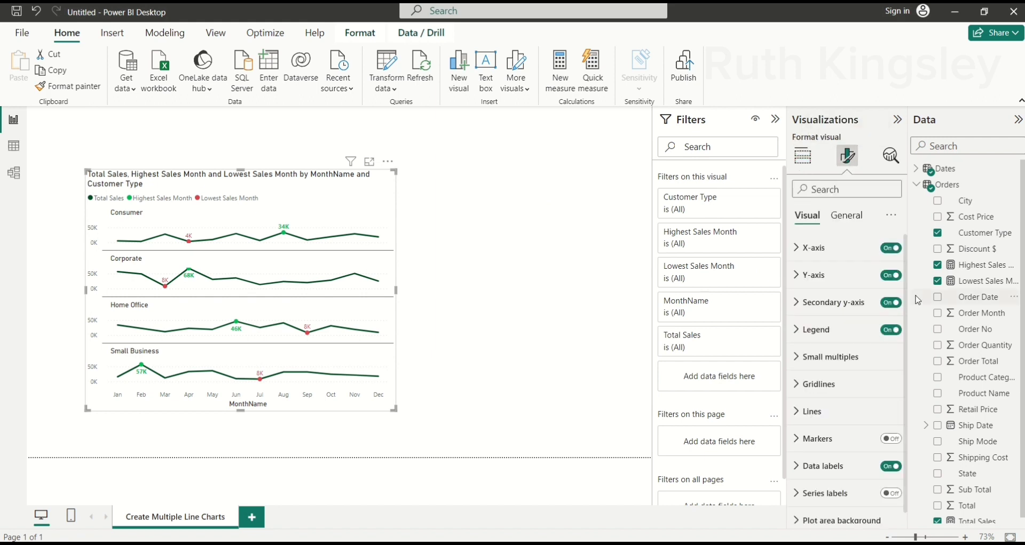
click(849, 216)
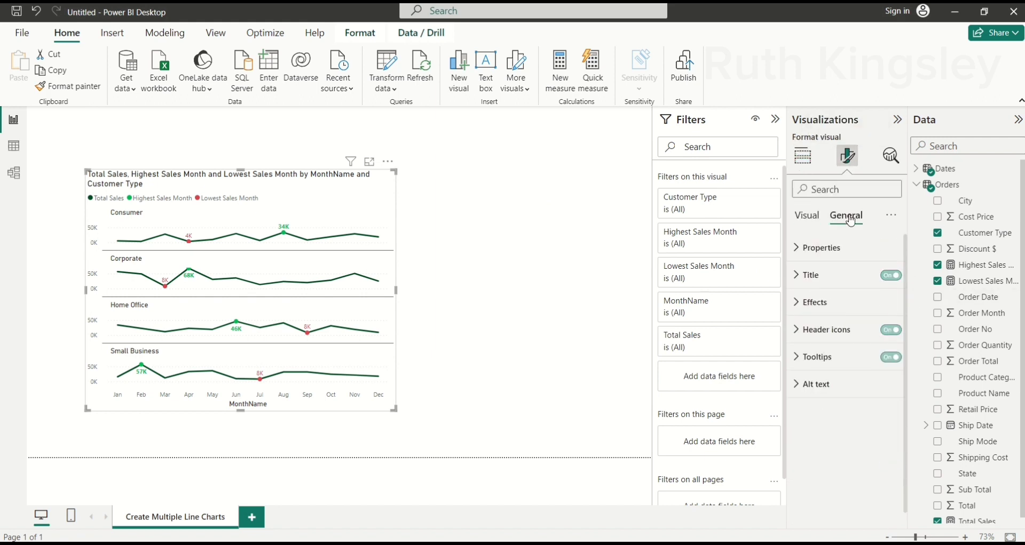
click(801, 307)
scroll(906, 318, down, 2)
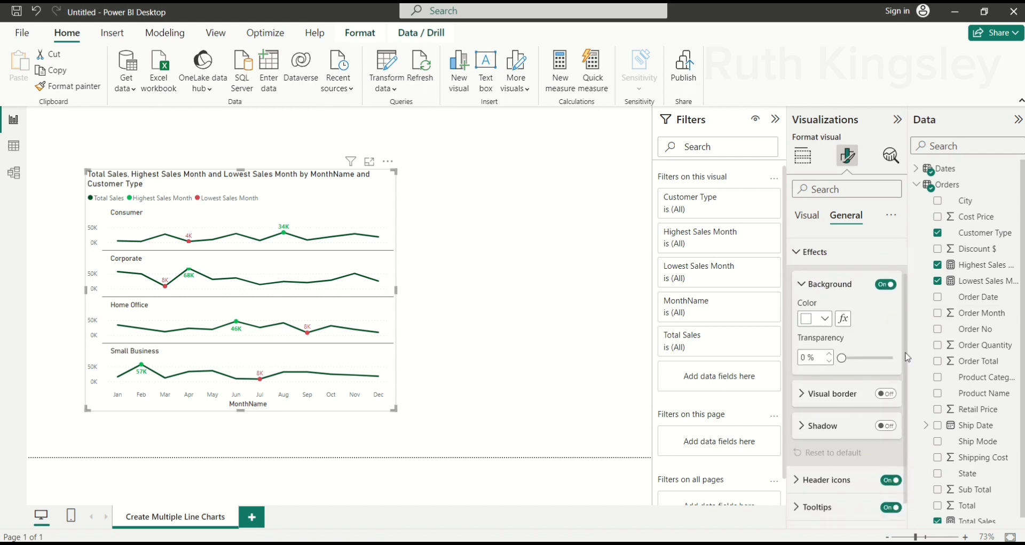
click(886, 427)
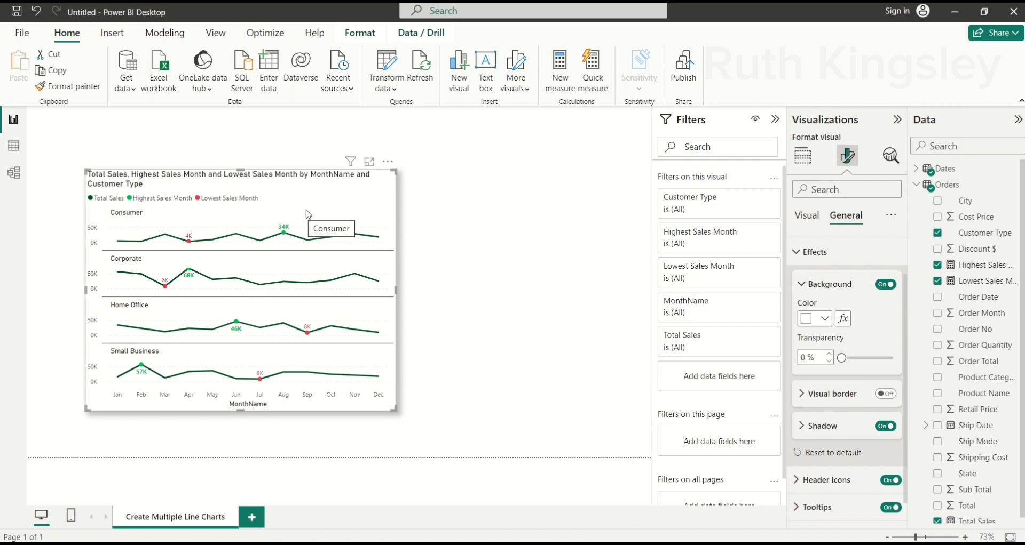
Change the line chart's title text to "Monthly Sales Trend by Customer Type"
click(795, 252)
click(811, 274)
triple_click(803, 342)
text(Monthly Sales Trend)
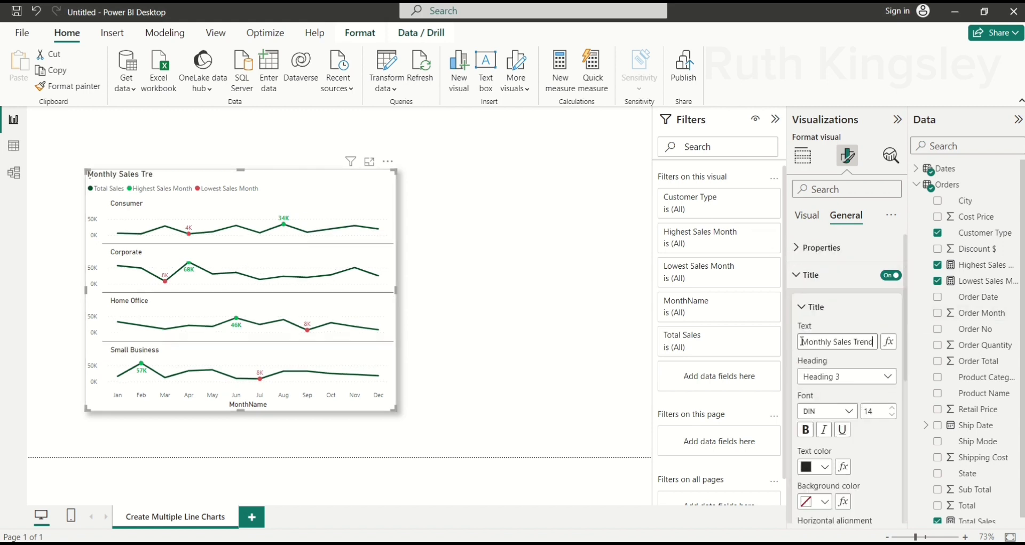
text( by Customer Type)
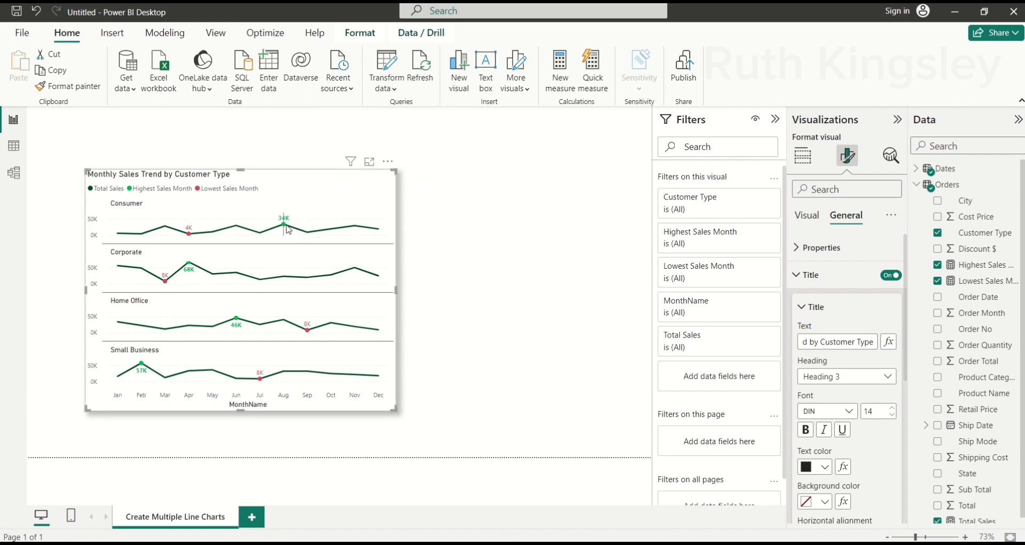
mouse_move(289, 231)
Add a new report page and name it Tooltip1
click(253, 518)
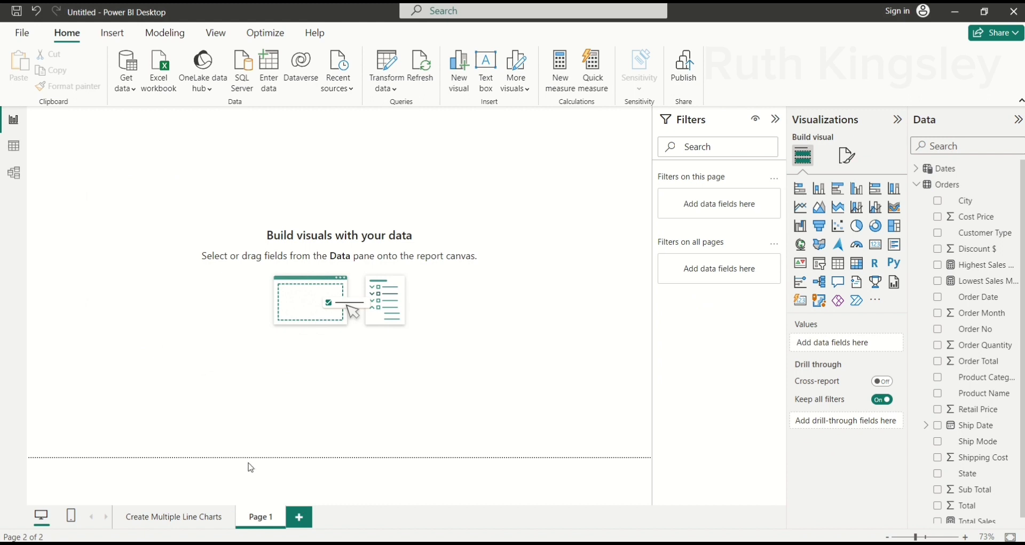
double_click(266, 518)
text(Tooltip1)
key(Return)
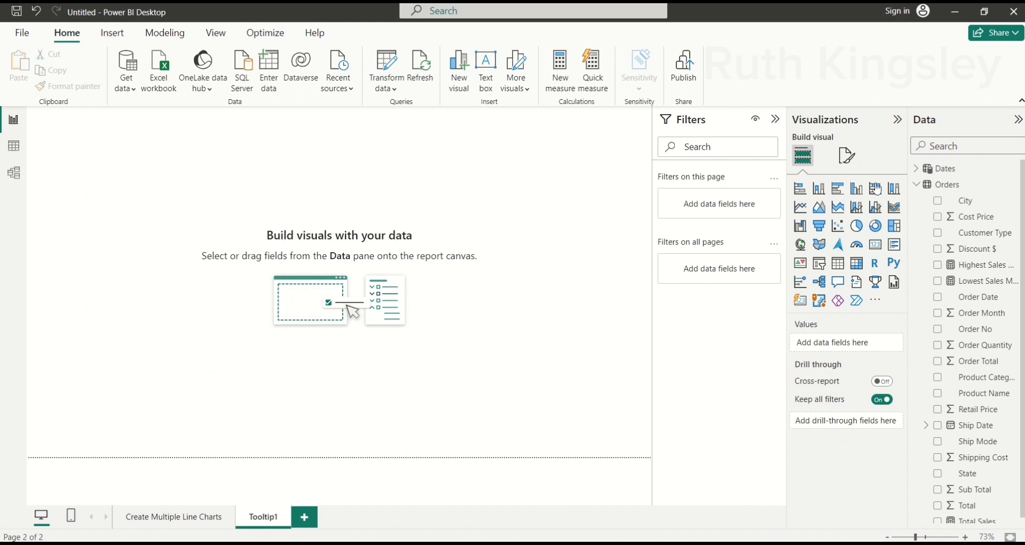
Set the Tooltip1 page's canvas type to Tooltip and its vertical alignment to Middle
click(851, 160)
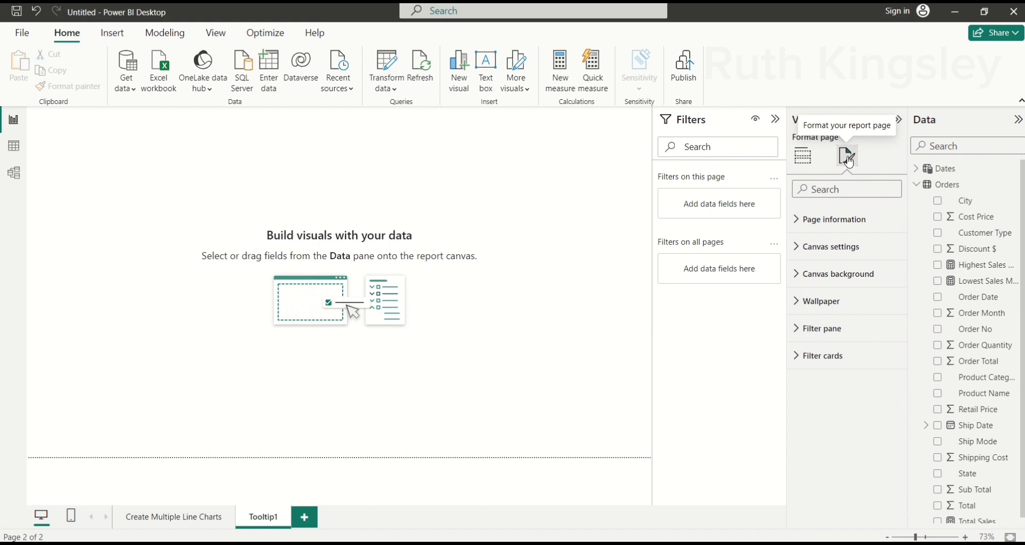
click(801, 251)
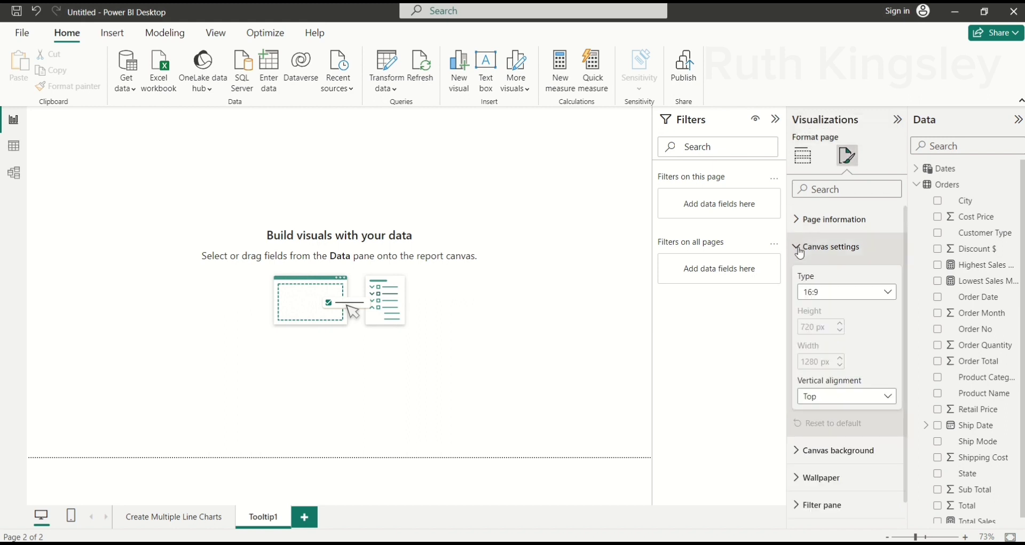
click(893, 295)
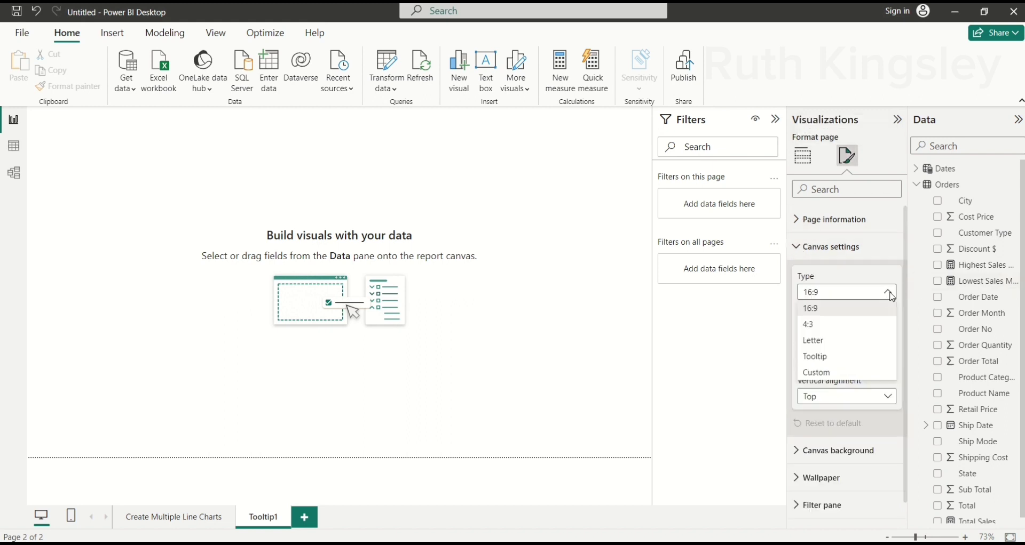
click(843, 363)
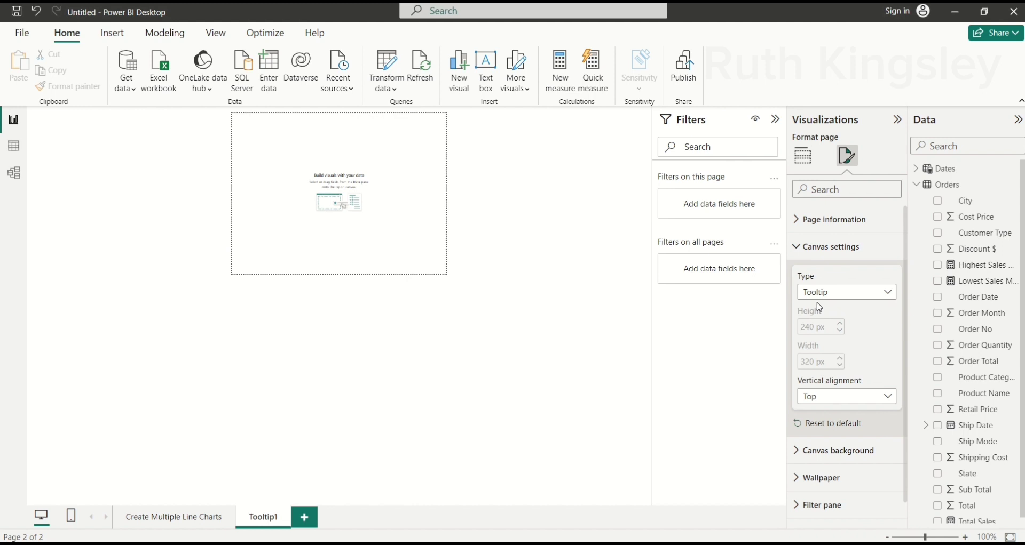
click(885, 404)
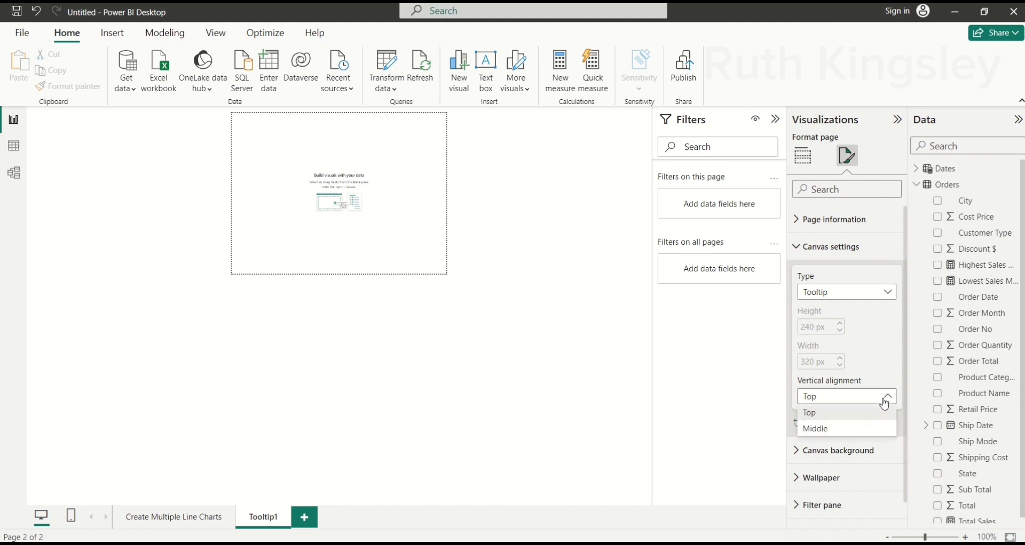
click(860, 434)
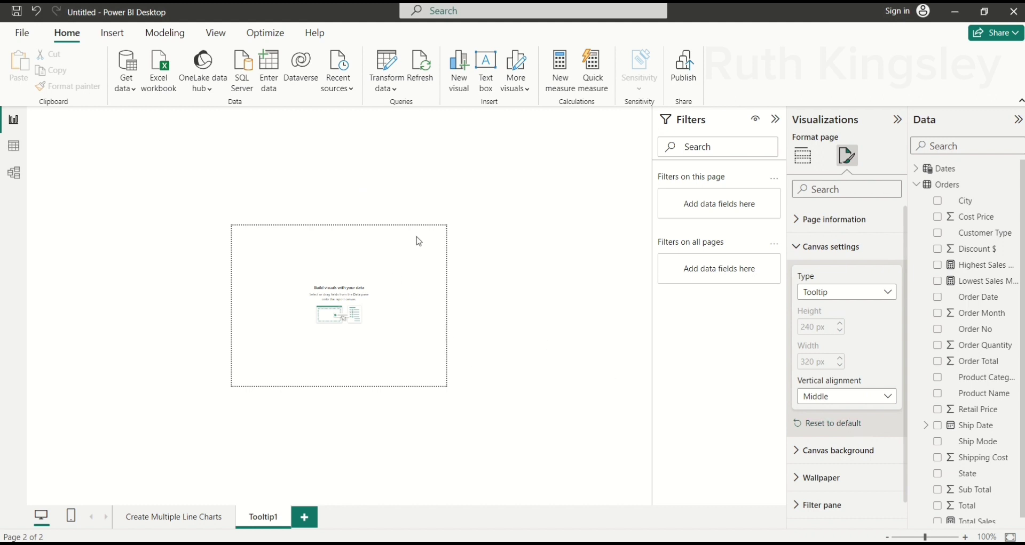
click(828, 248)
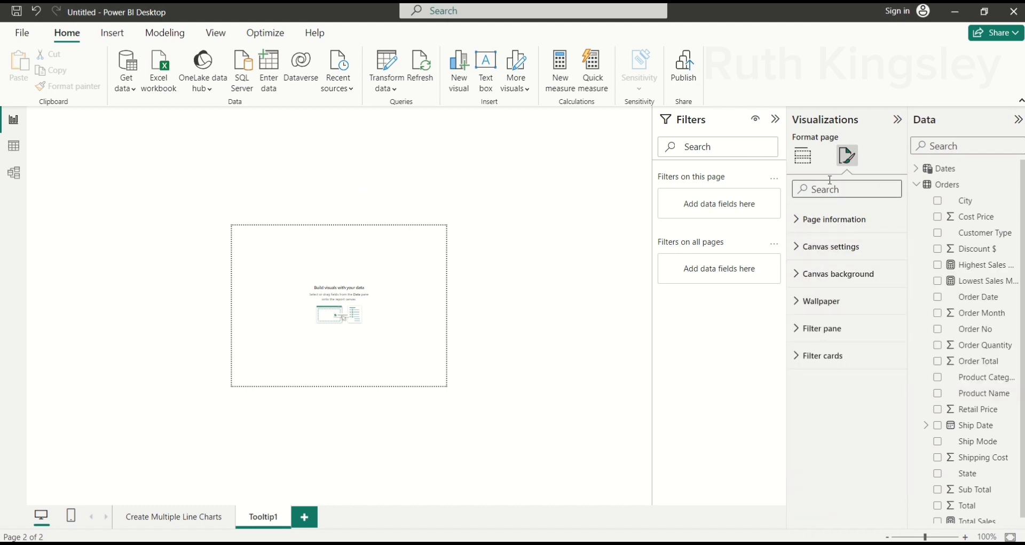
Add a card visual showing the Customer Type field to the Tooltip1 page
click(801, 163)
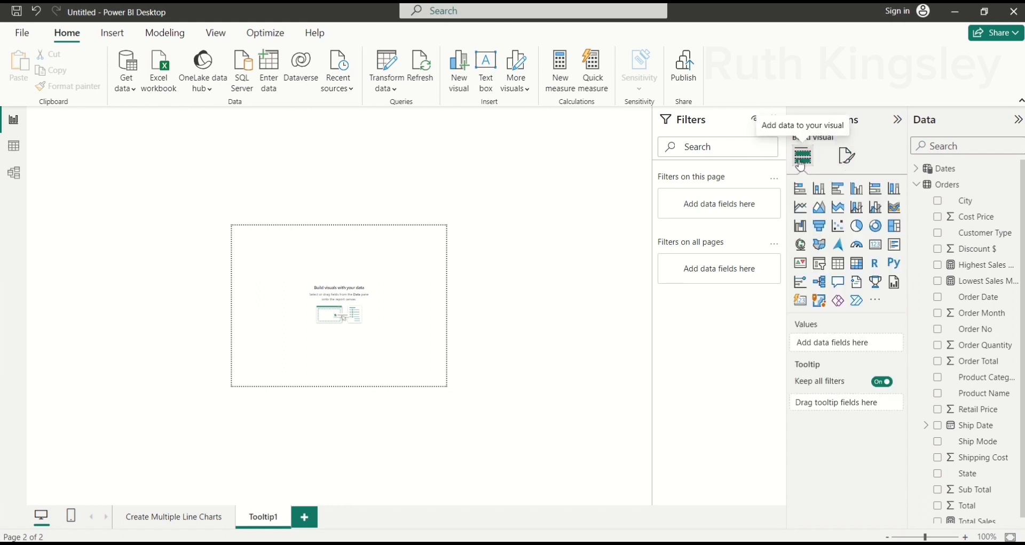
click(880, 250)
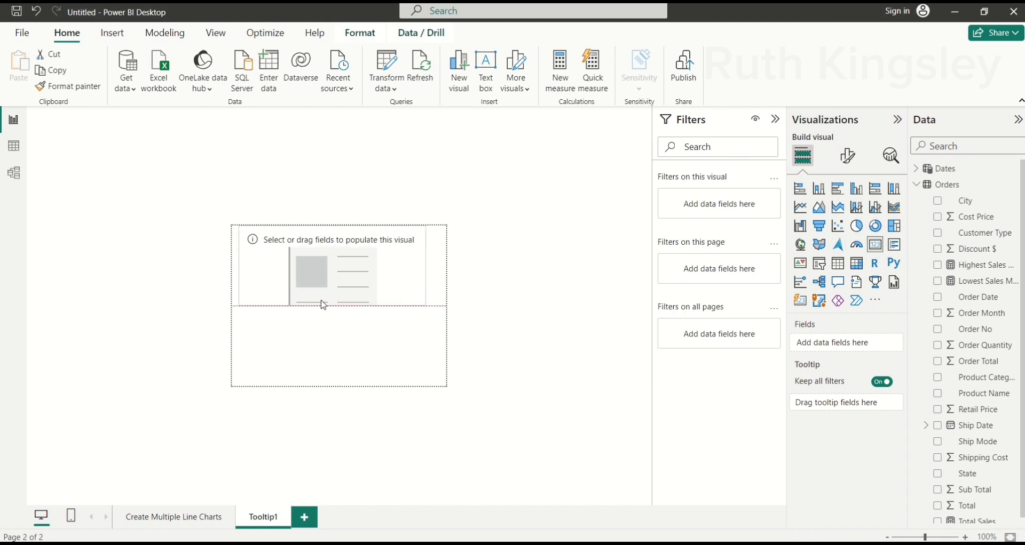
click(939, 235)
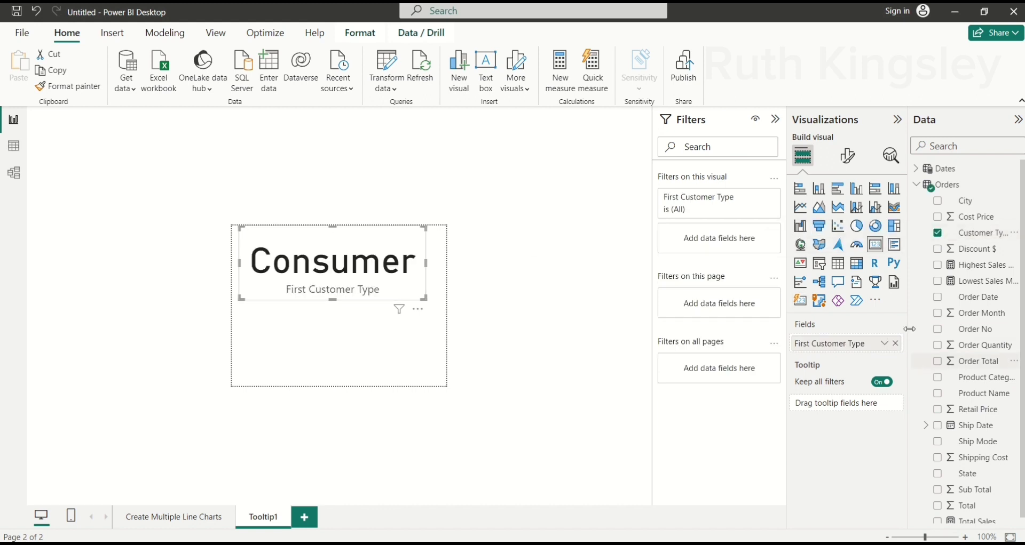
Turn off the Customer Type card's category label and set its callout value font size to 35
click(846, 166)
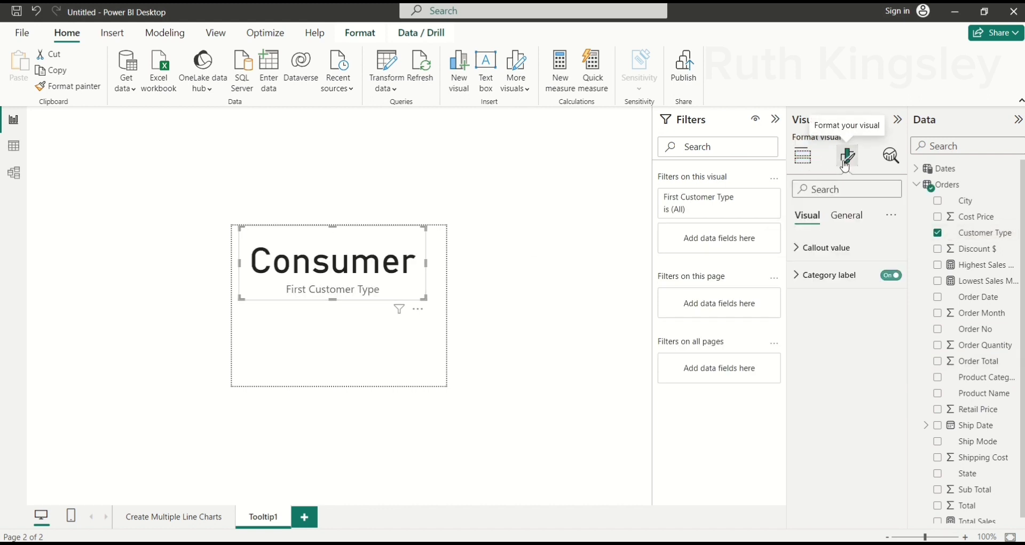
click(886, 279)
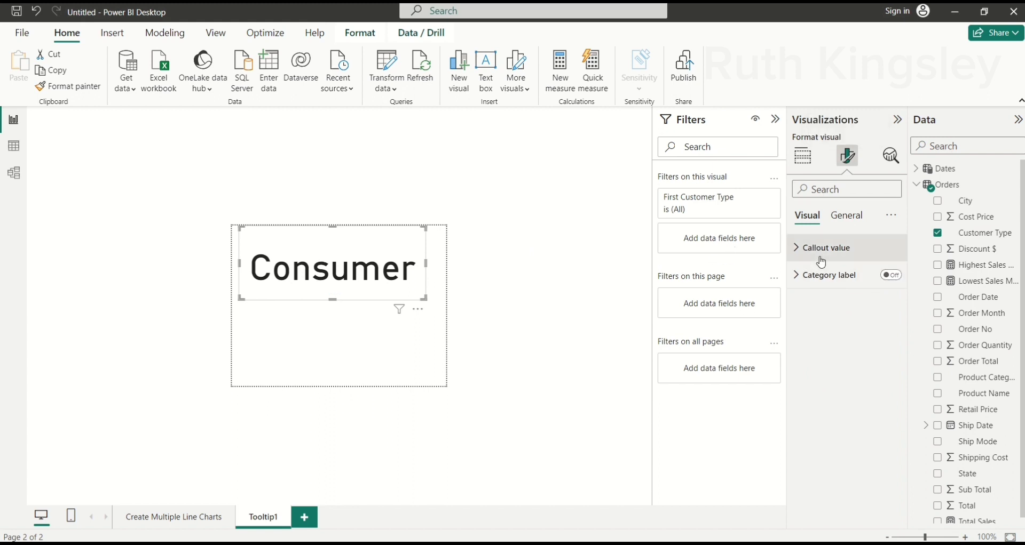
click(799, 249)
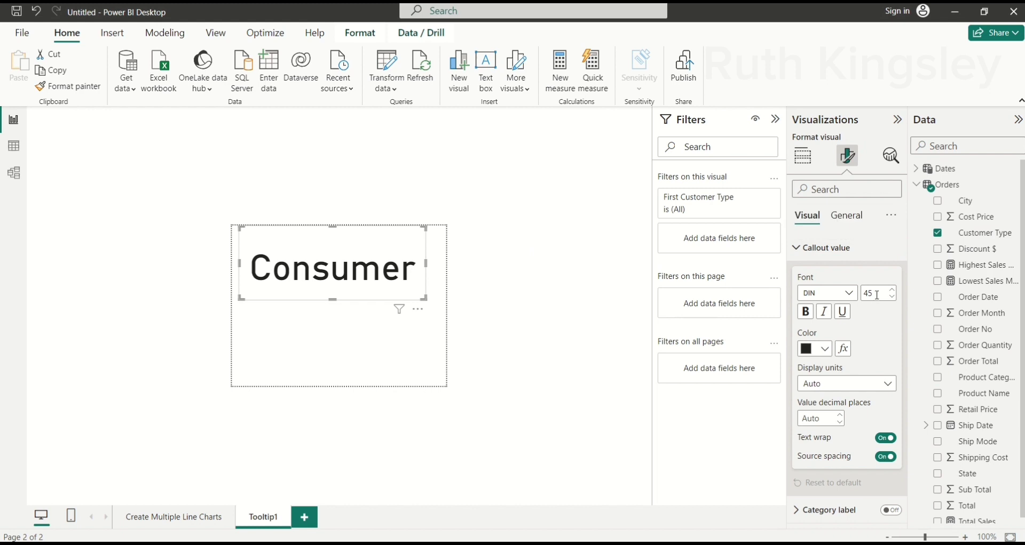
click(876, 295)
text(35)
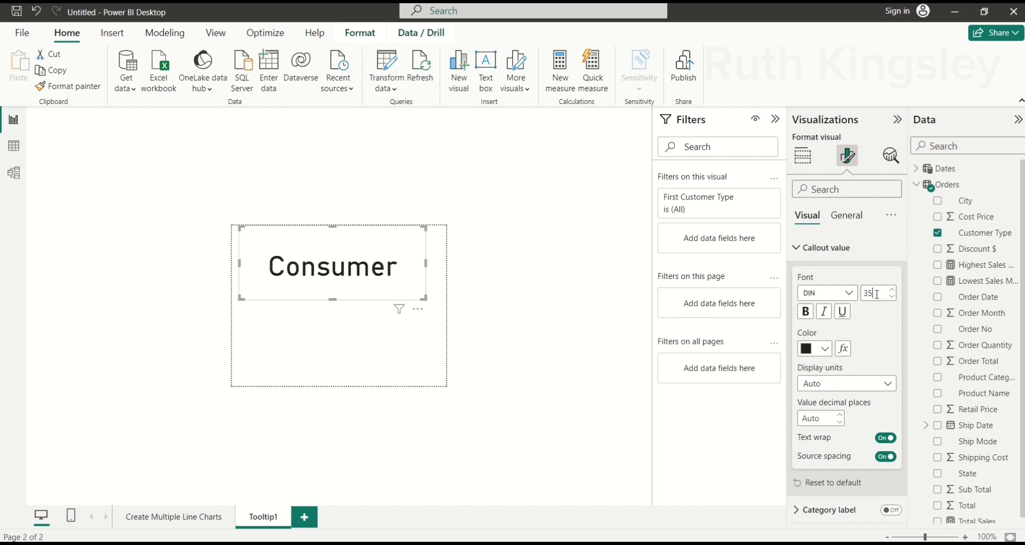
Set the Customer Type card's callout value font size to 25
key(BackSpace)
key(BackSpace)
text(25)
click(854, 248)
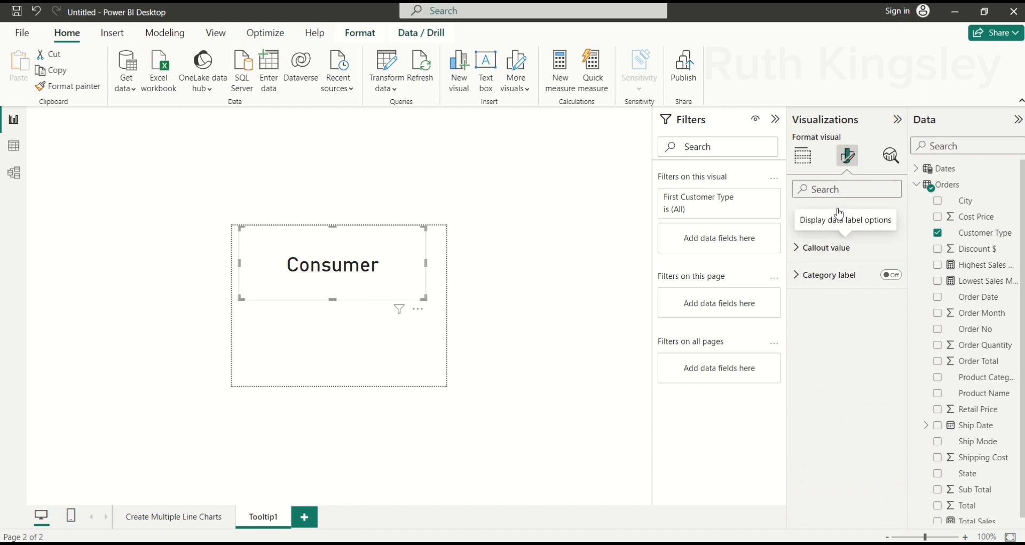
Turn on the card's title and set its text to Customer Type
click(844, 217)
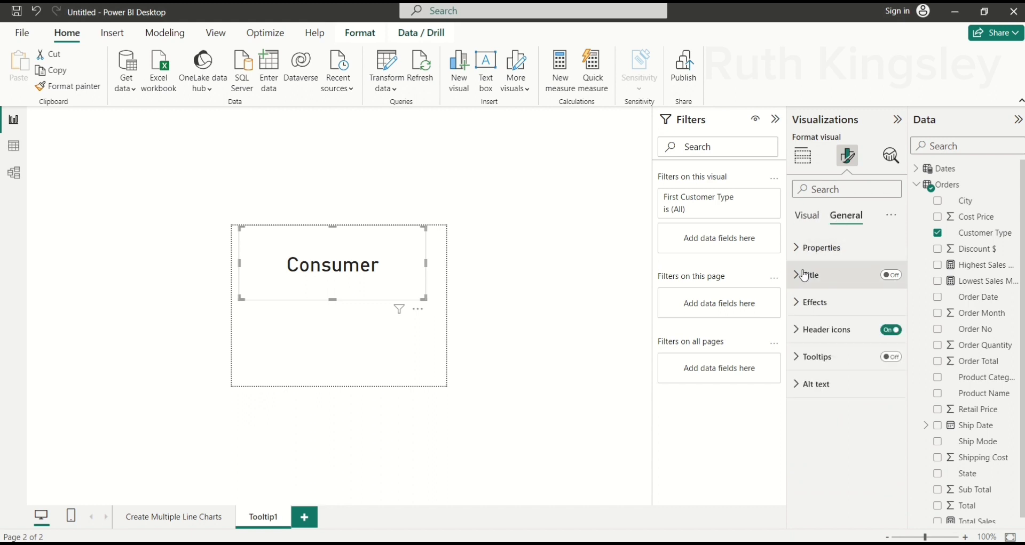
click(818, 279)
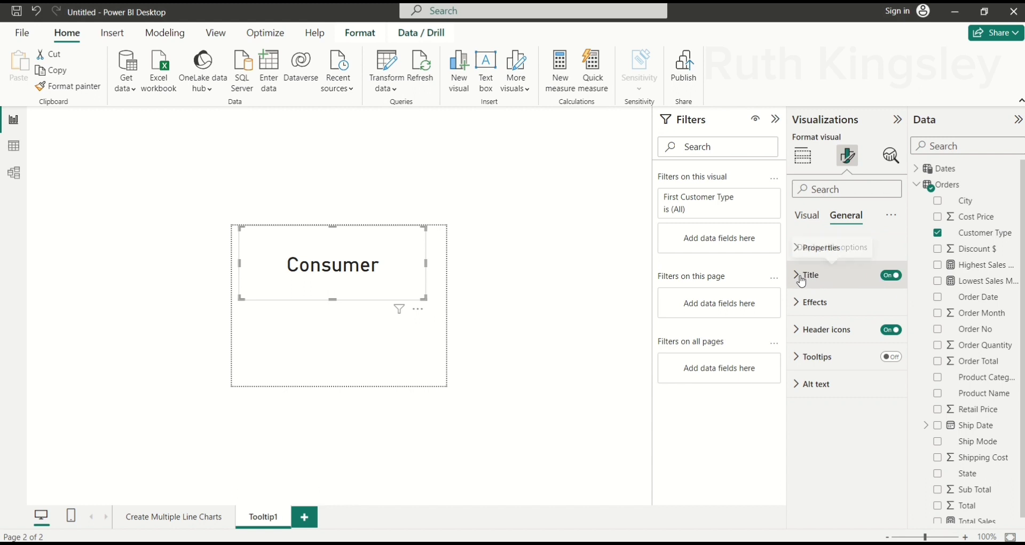
click(811, 338)
text(Customer Type)
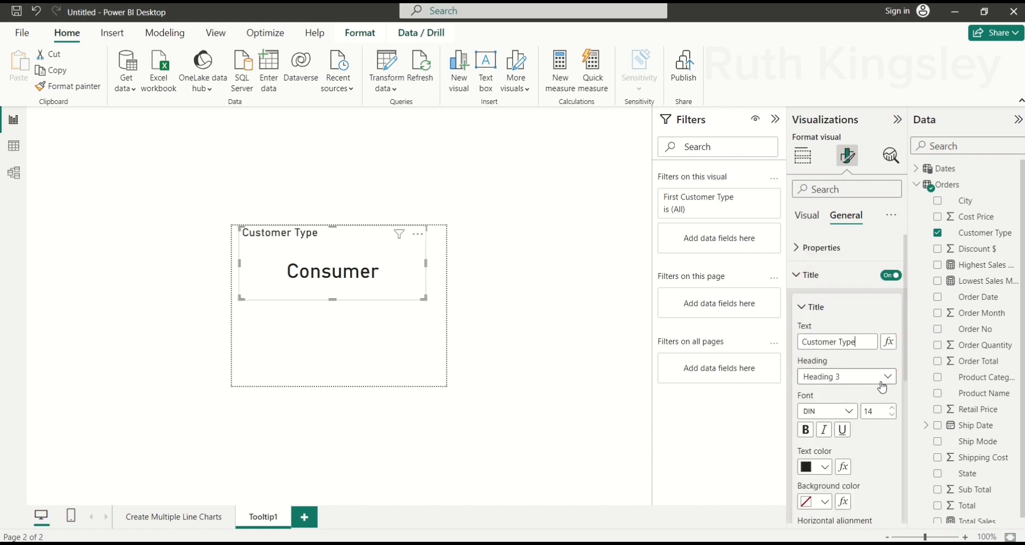
Format the card's title with a dark green background, white text and centered horizontal alignment
click(826, 504)
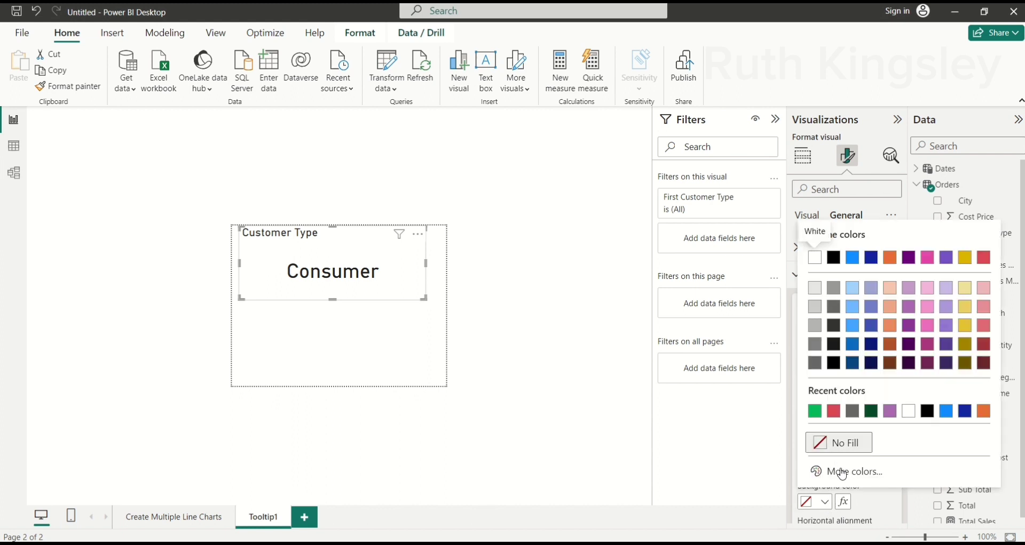
click(872, 413)
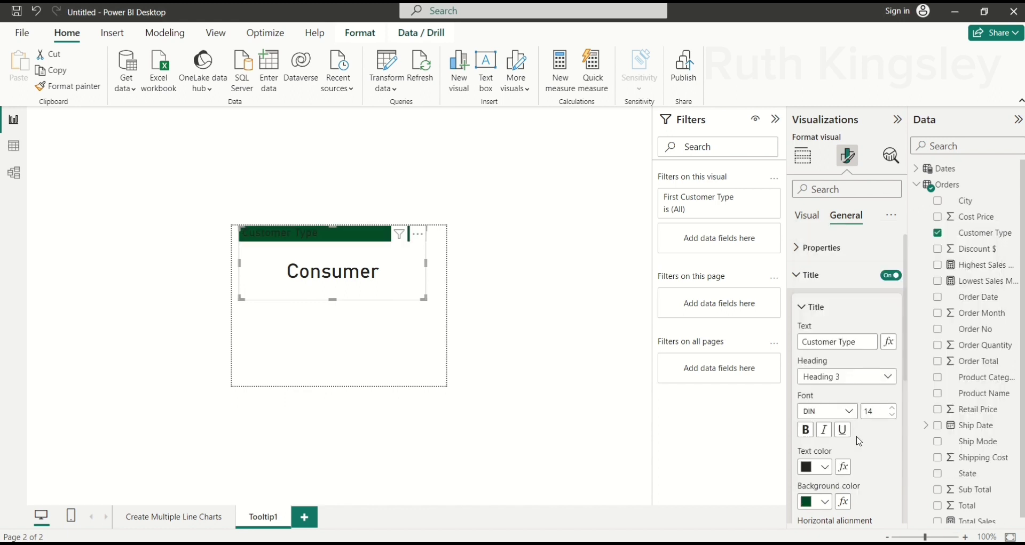
click(826, 469)
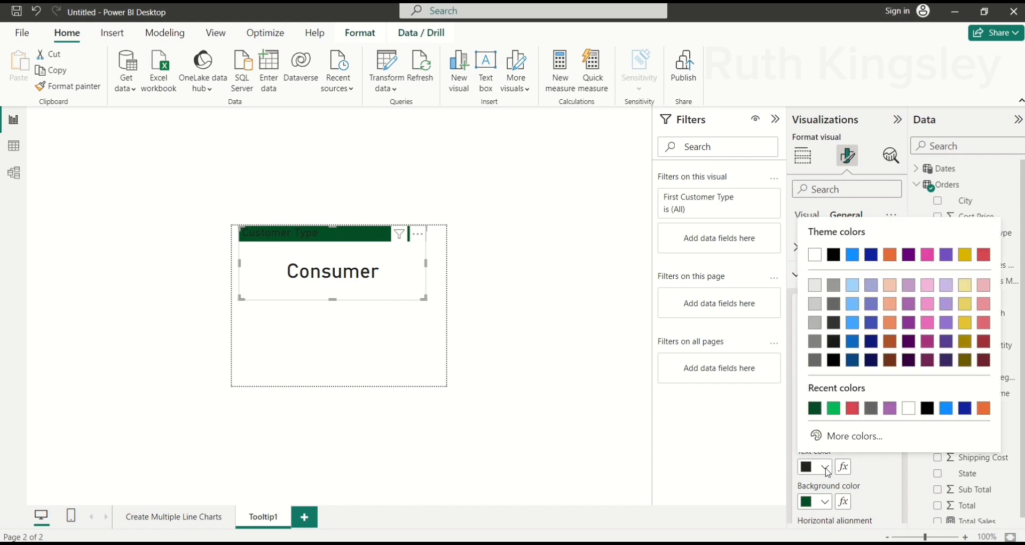
click(908, 413)
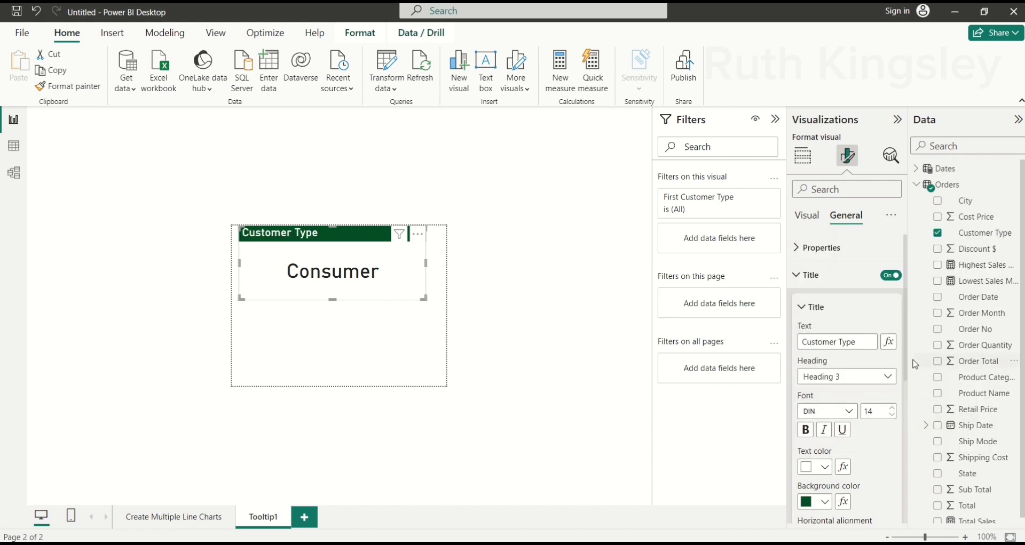
drag(908, 372, 910, 432)
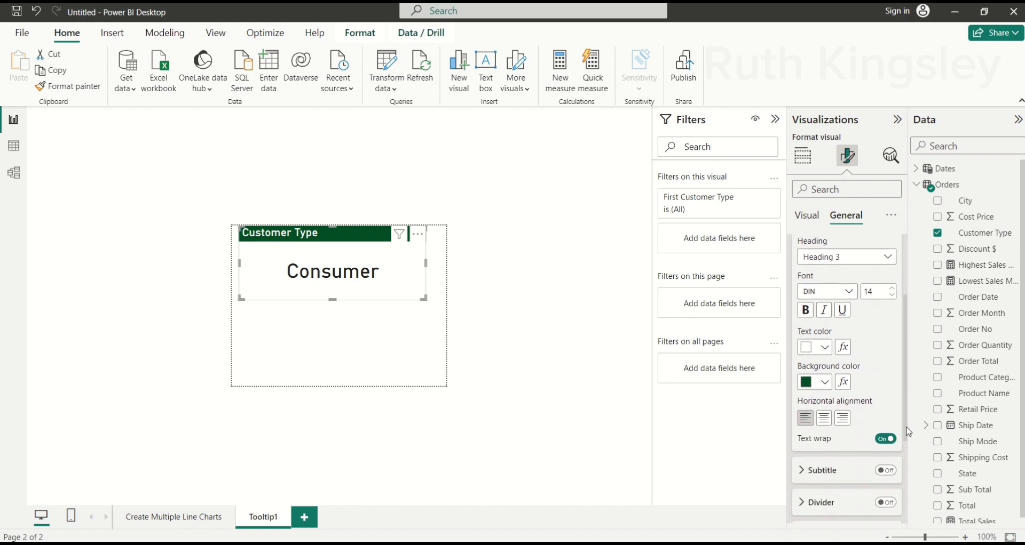
click(825, 425)
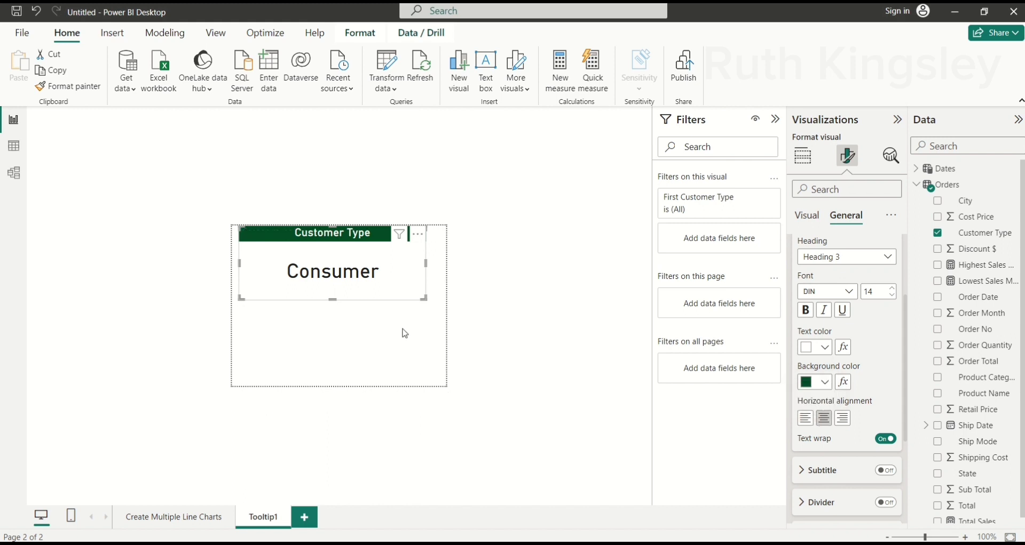
Fit the Customer Type card to the full width at the top of the tooltip page and turn on its visual border
click(385, 265)
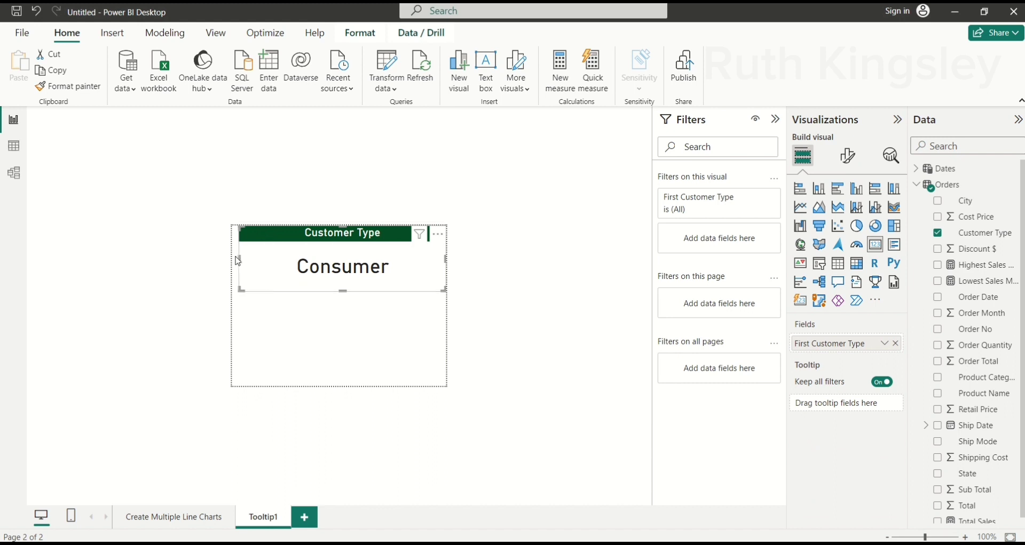
click(340, 364)
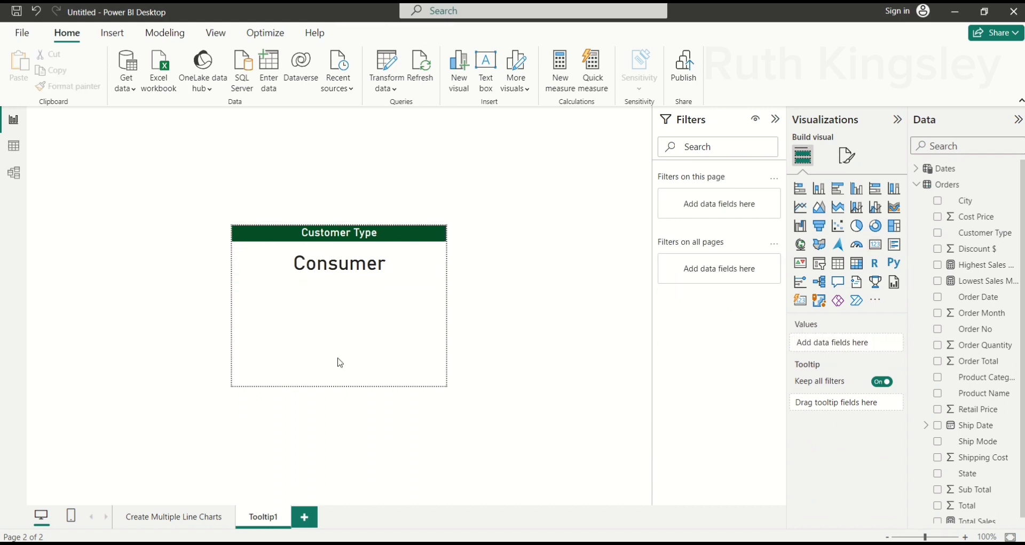
click(397, 282)
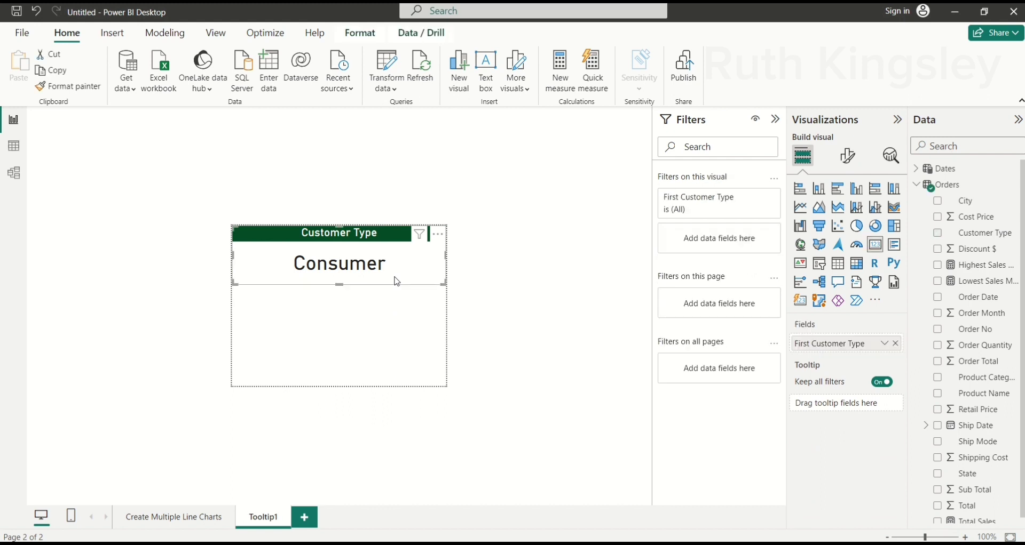
click(848, 157)
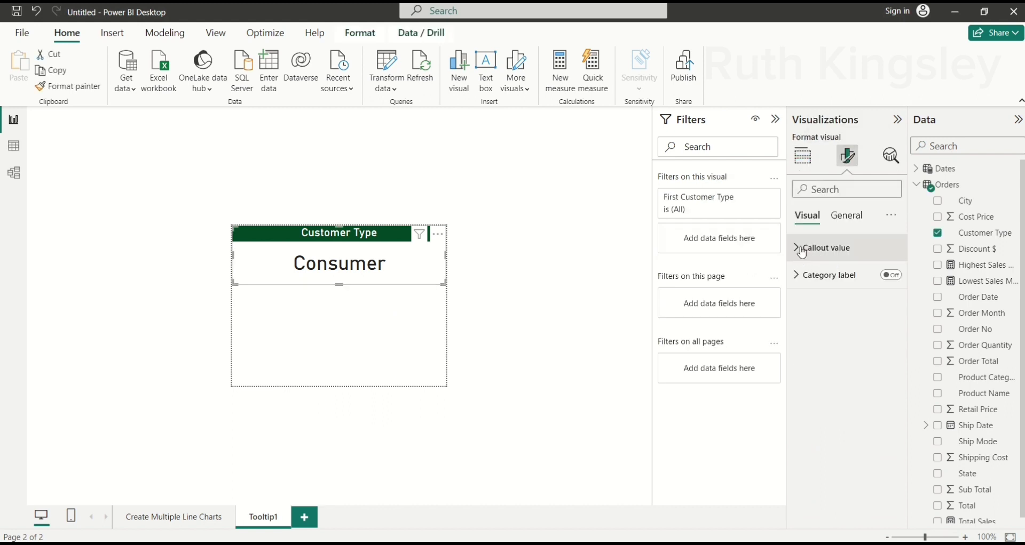
click(846, 216)
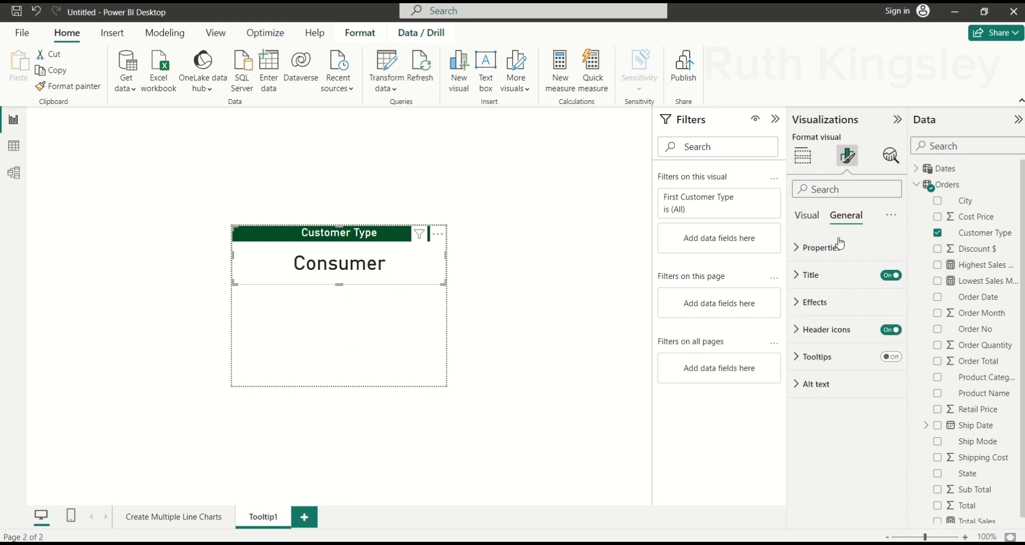
click(796, 302)
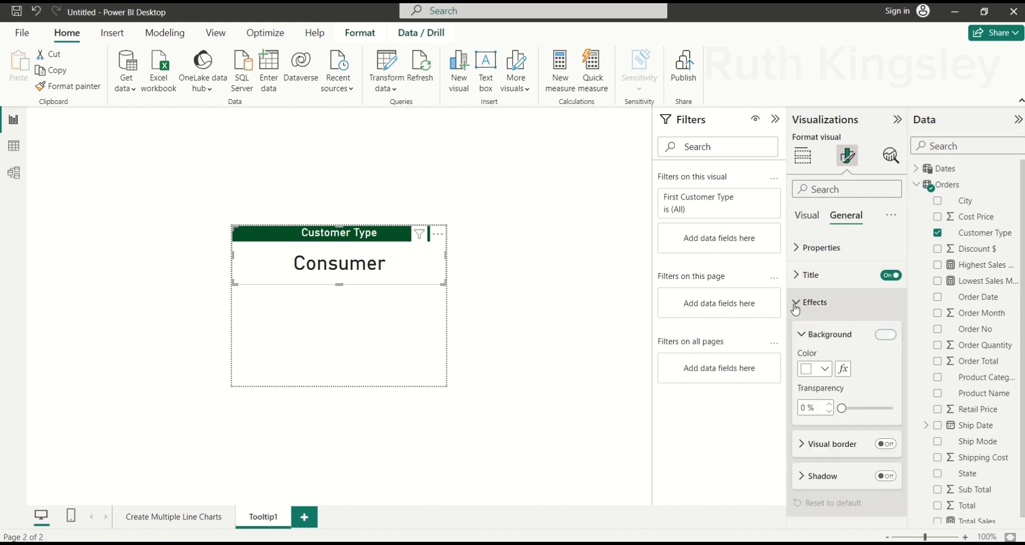
click(889, 449)
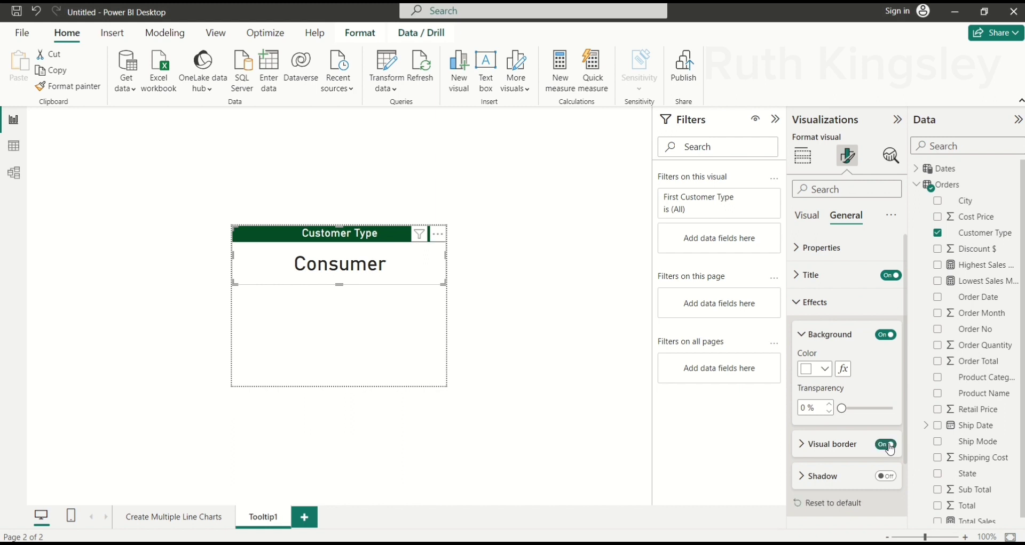
click(412, 335)
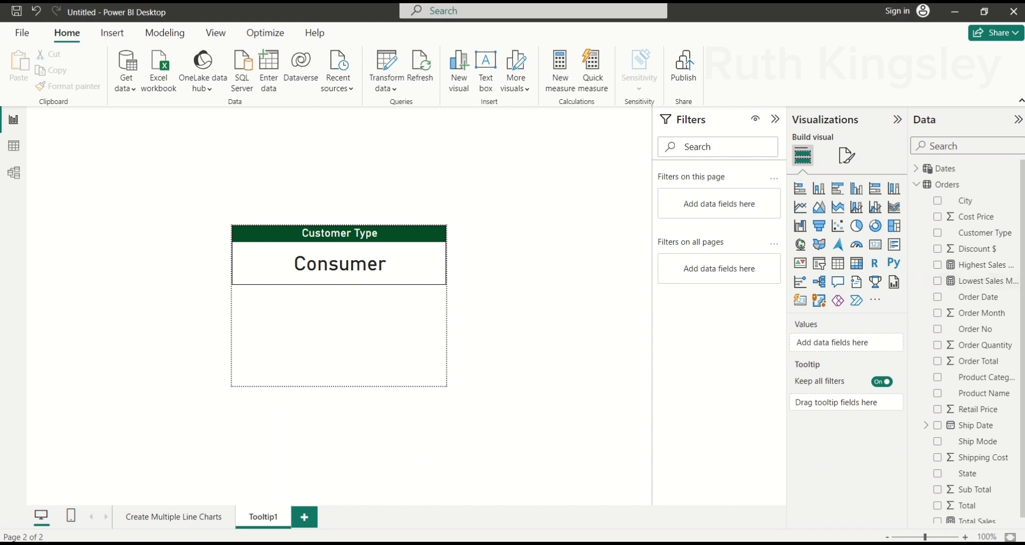
Add a clustered bar chart of Total Sales by Product Category below the card
drag(1022, 257, 1022, 260)
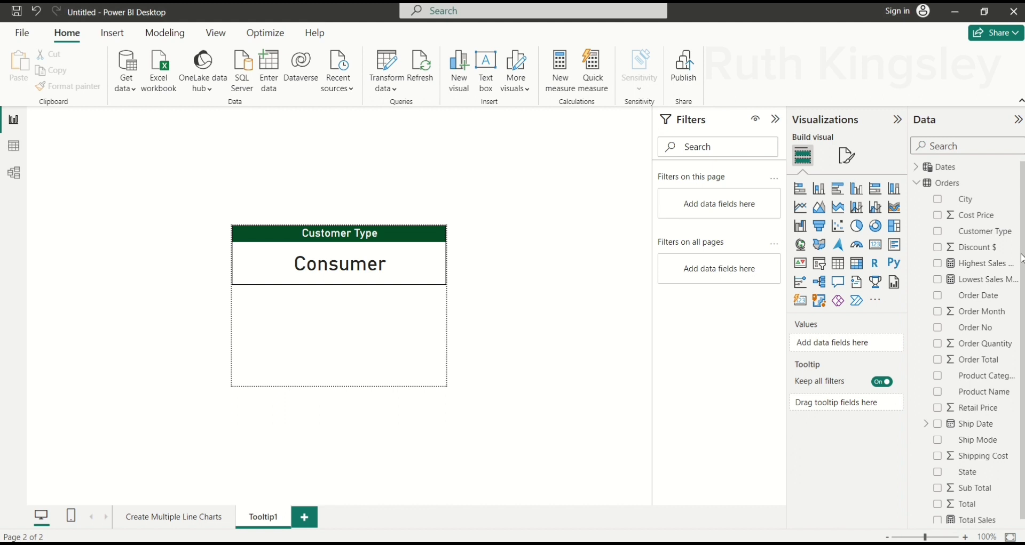
click(839, 190)
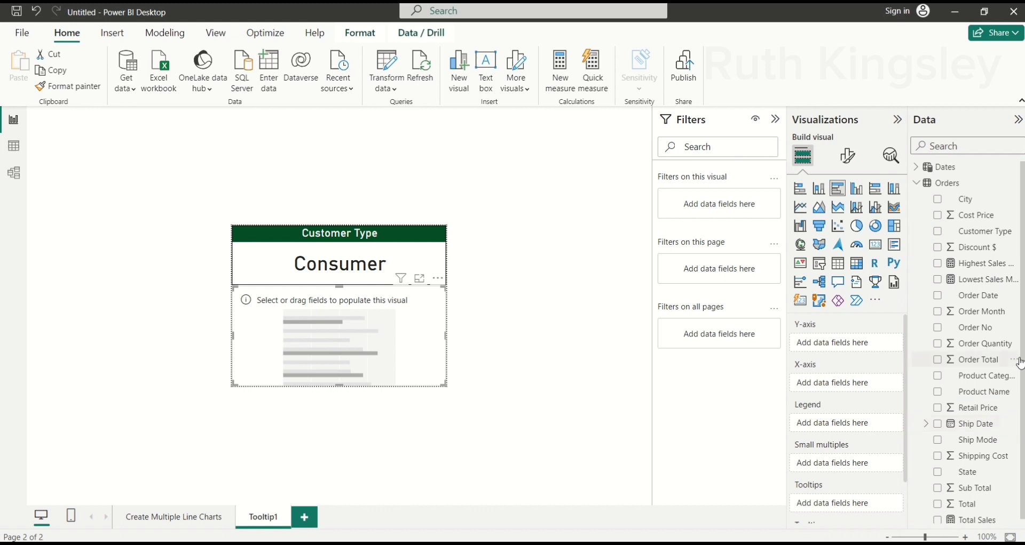
drag(1021, 365, 1021, 369)
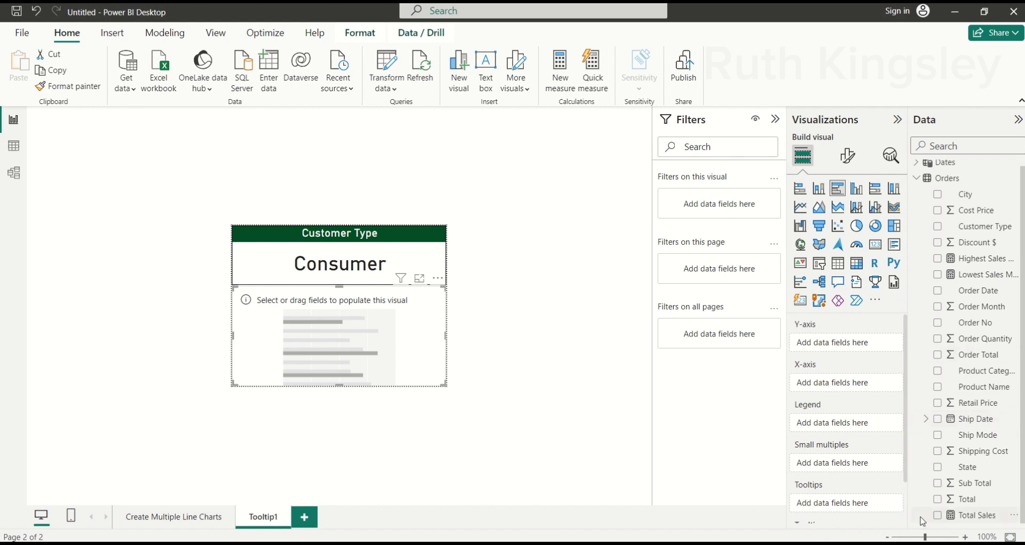
click(937, 516)
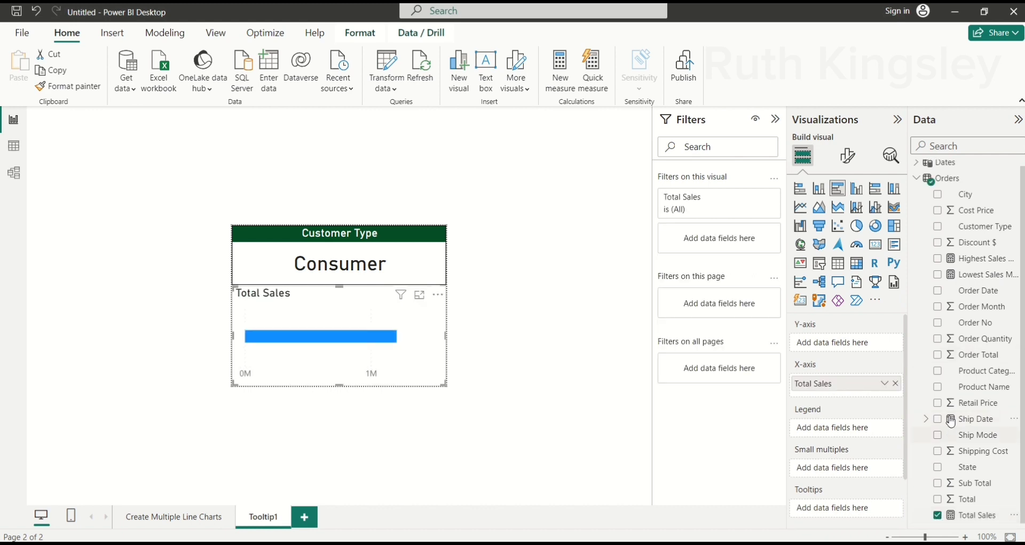
click(938, 372)
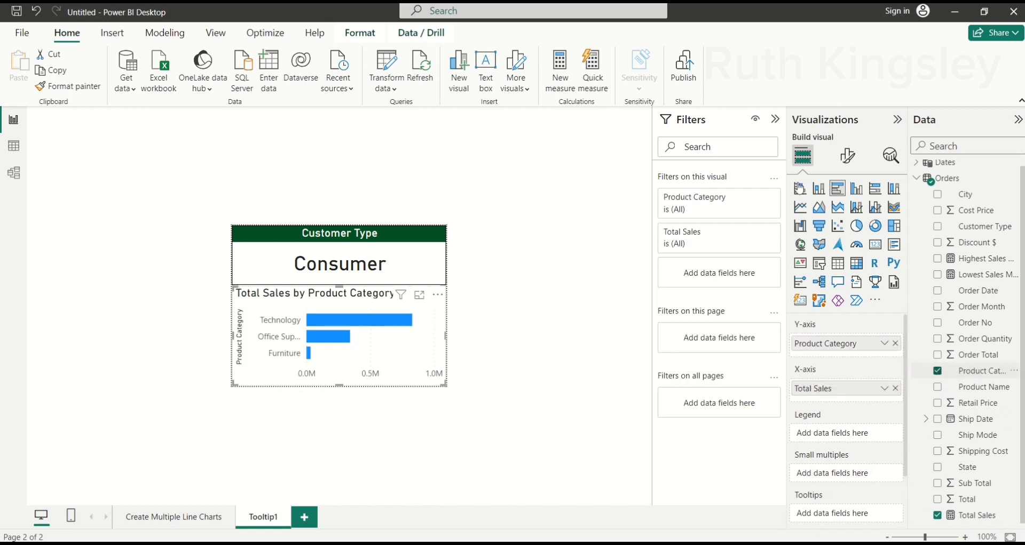
Turn off the bar chart's Y-axis title and its entire X-axis
click(850, 159)
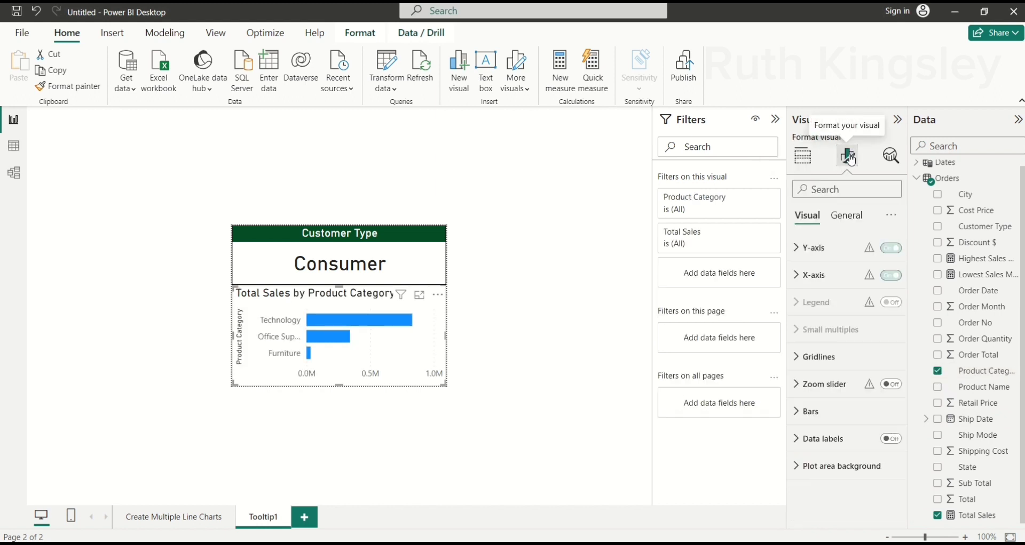
click(802, 251)
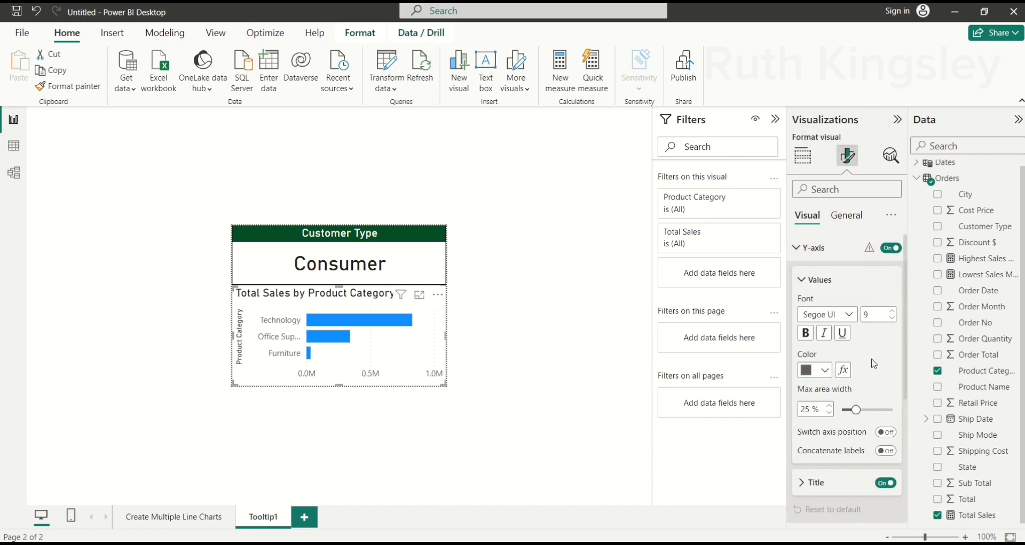
click(886, 484)
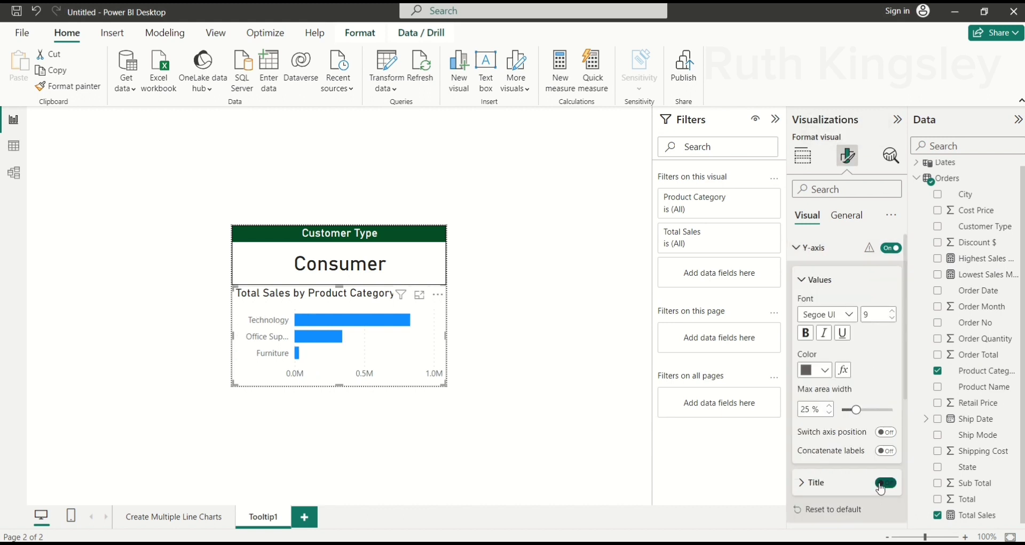
click(801, 250)
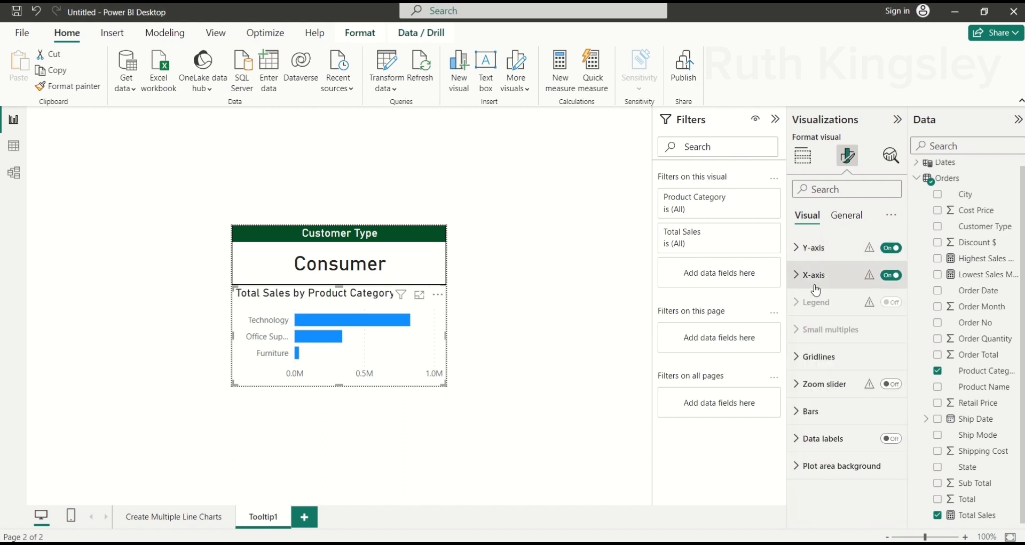
click(798, 276)
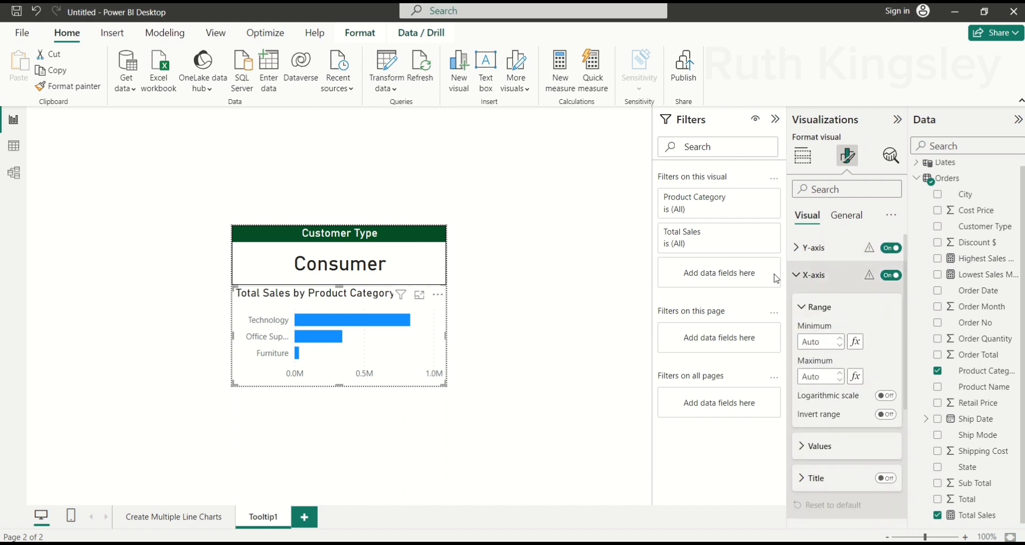
click(800, 275)
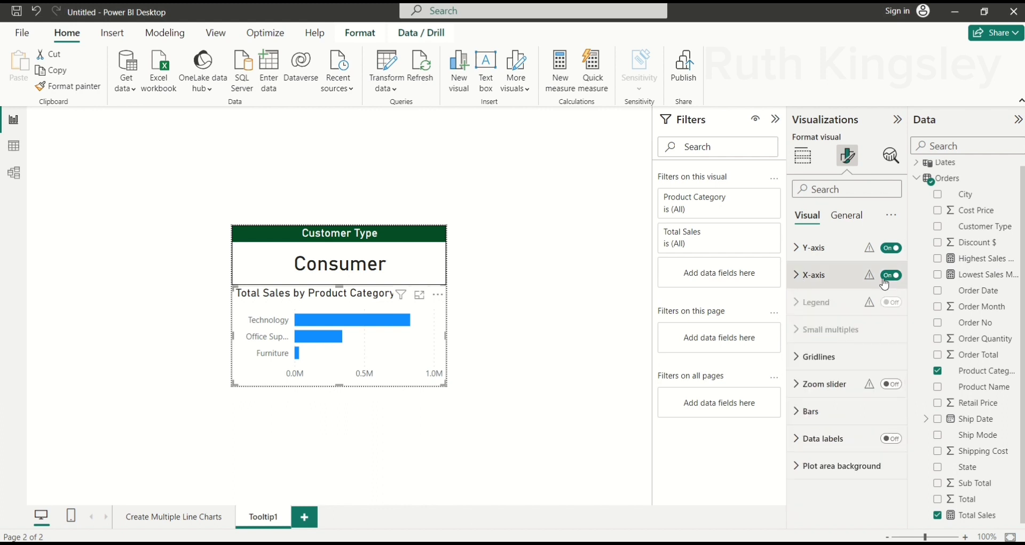
click(889, 277)
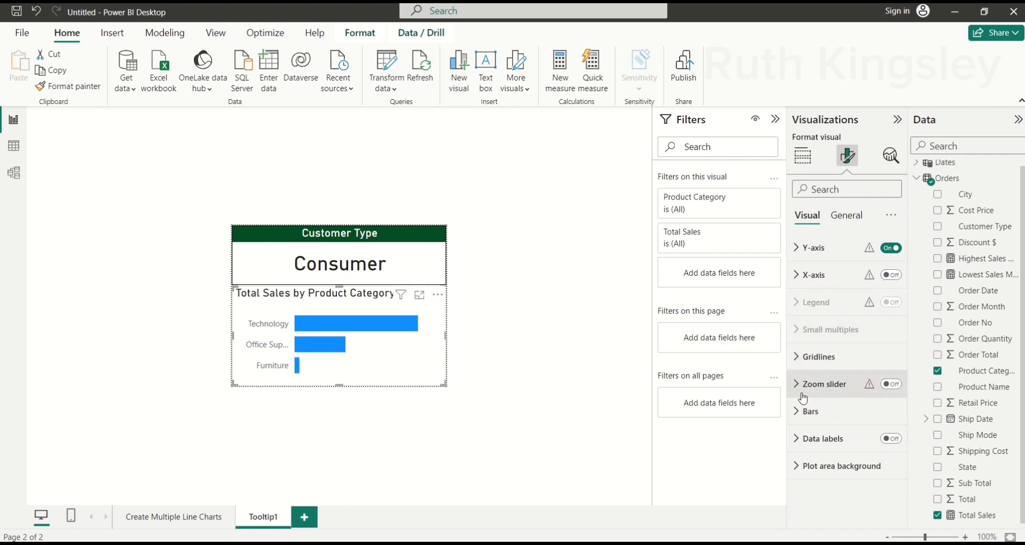
Turn on the bar chart's data labels and set the default bar color to dark green
click(892, 441)
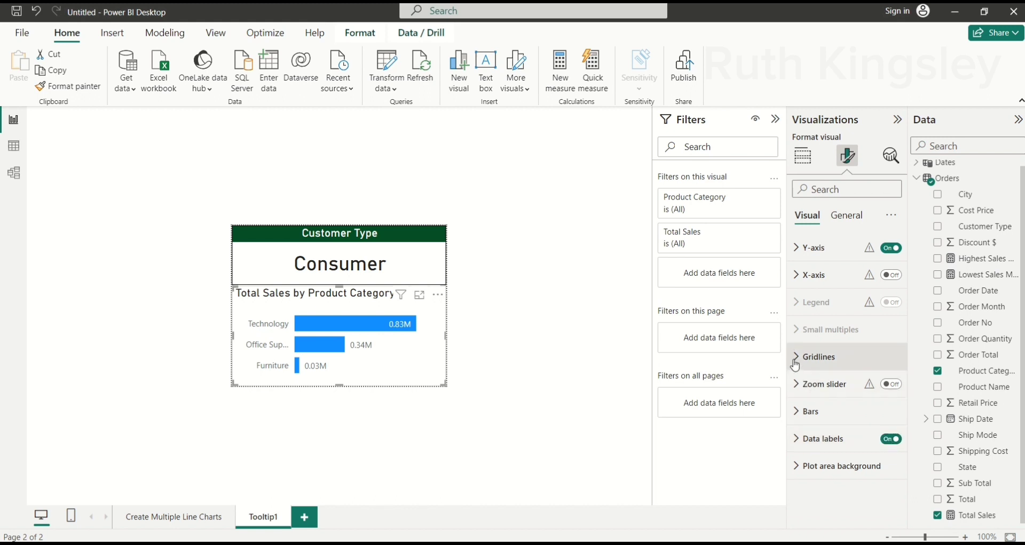
click(802, 414)
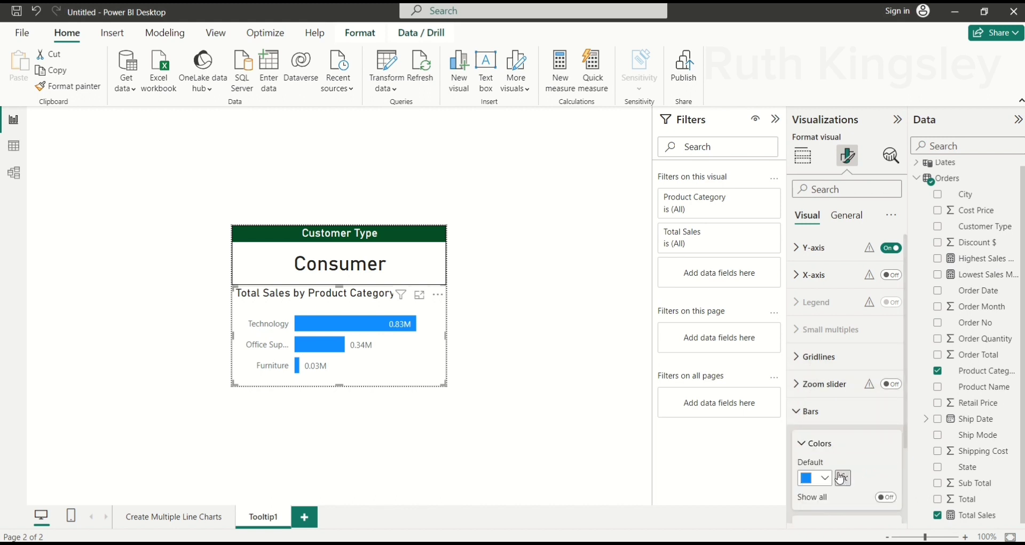
click(826, 483)
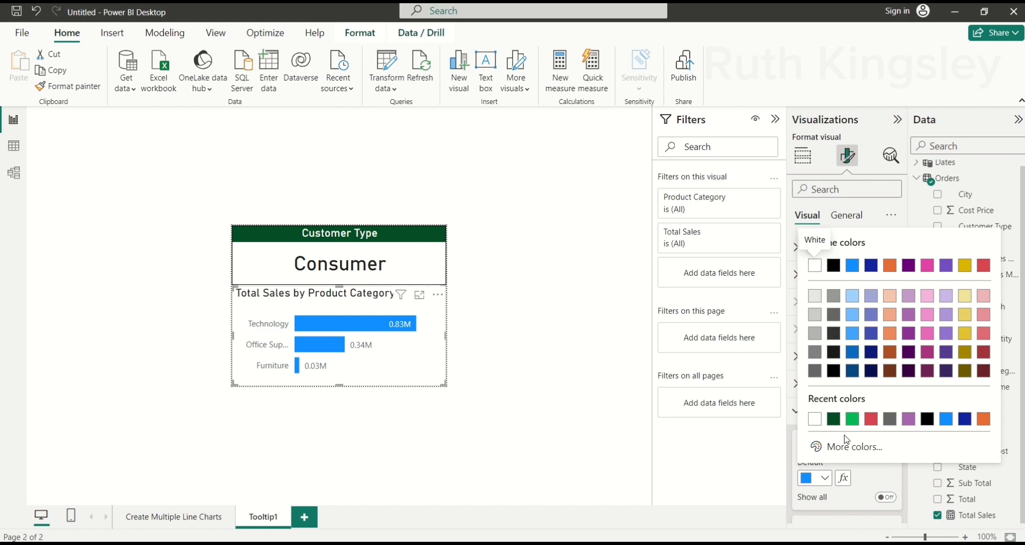
click(833, 420)
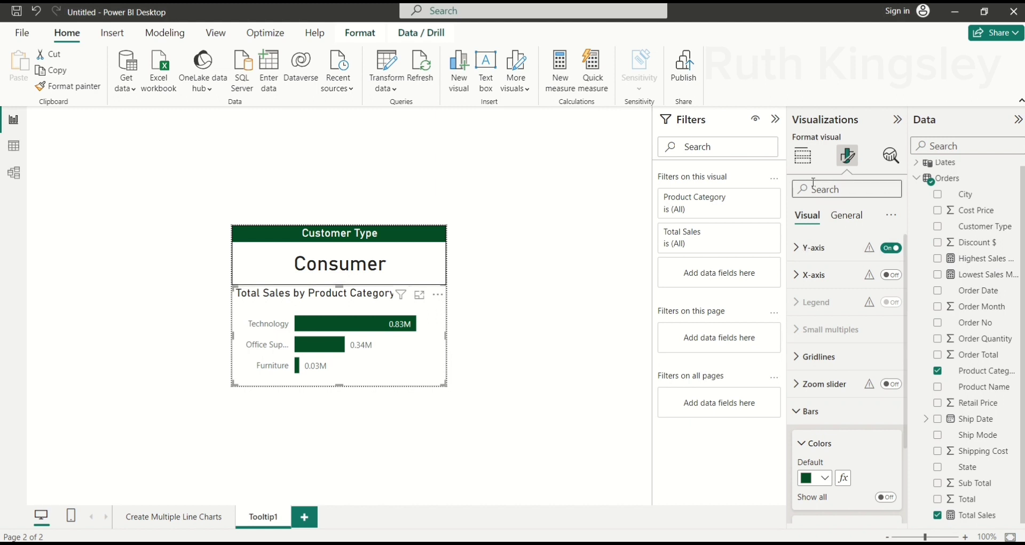
click(803, 157)
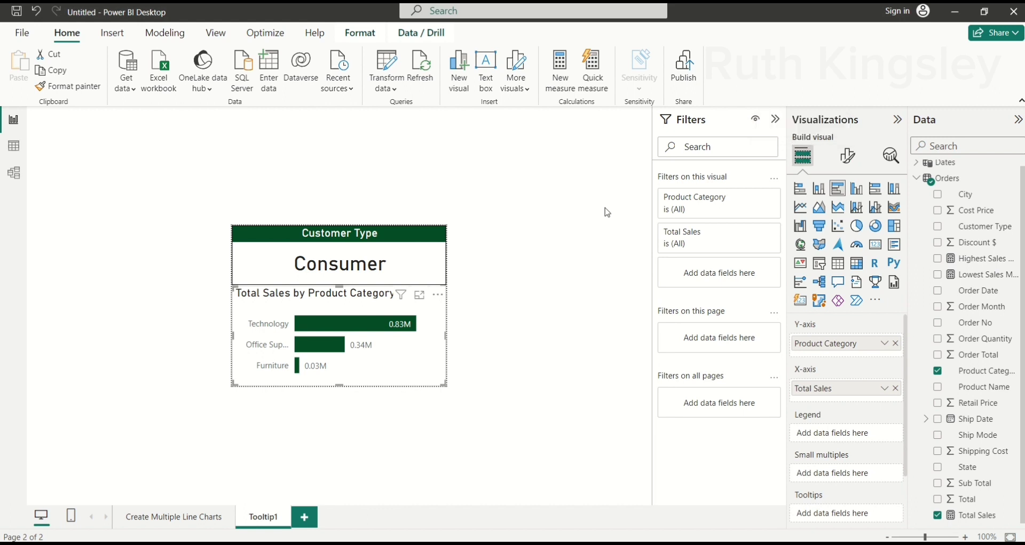
On the Create Multiple Line Charts page, set the line chart's tooltip type to Report page and its tooltip page to Tooltip1
click(568, 351)
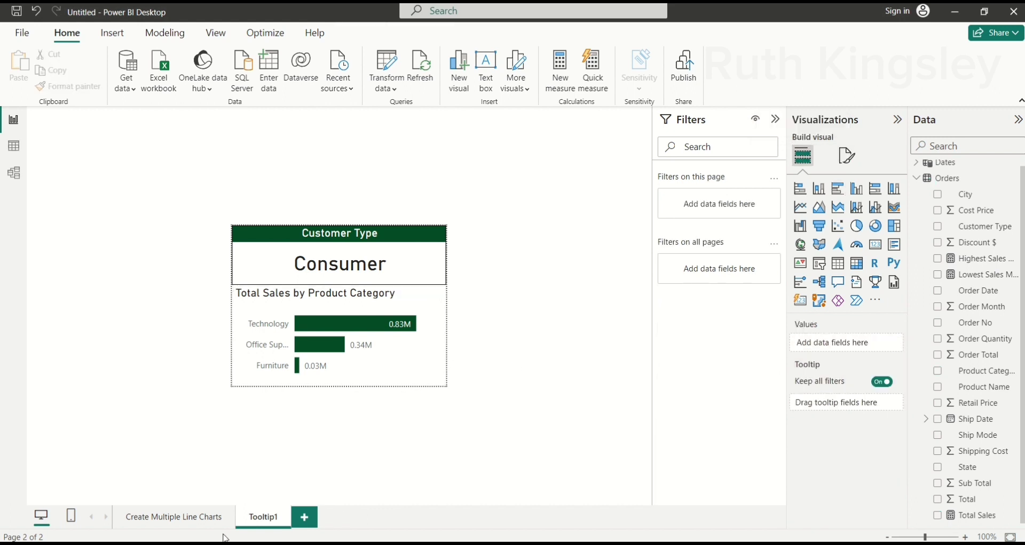
click(168, 519)
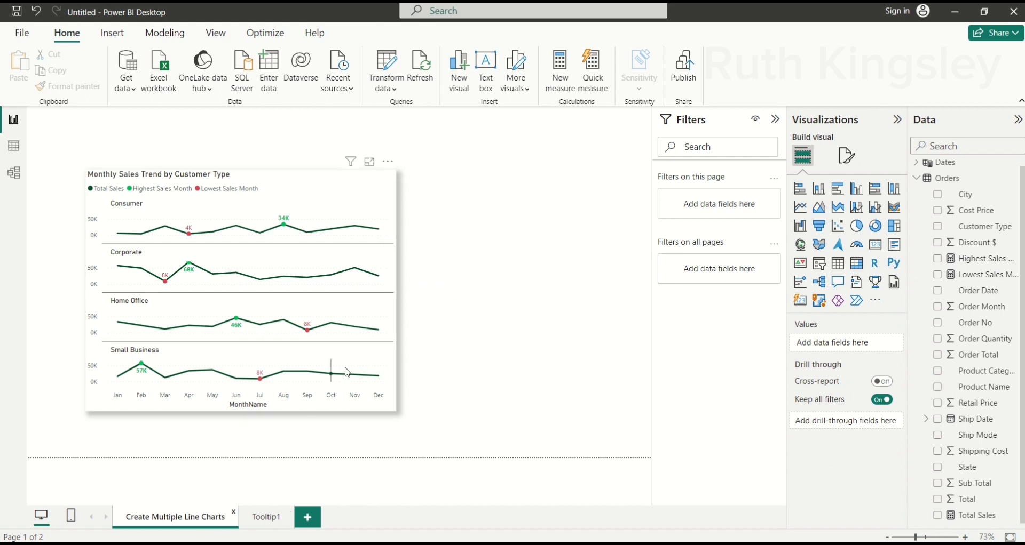
click(374, 197)
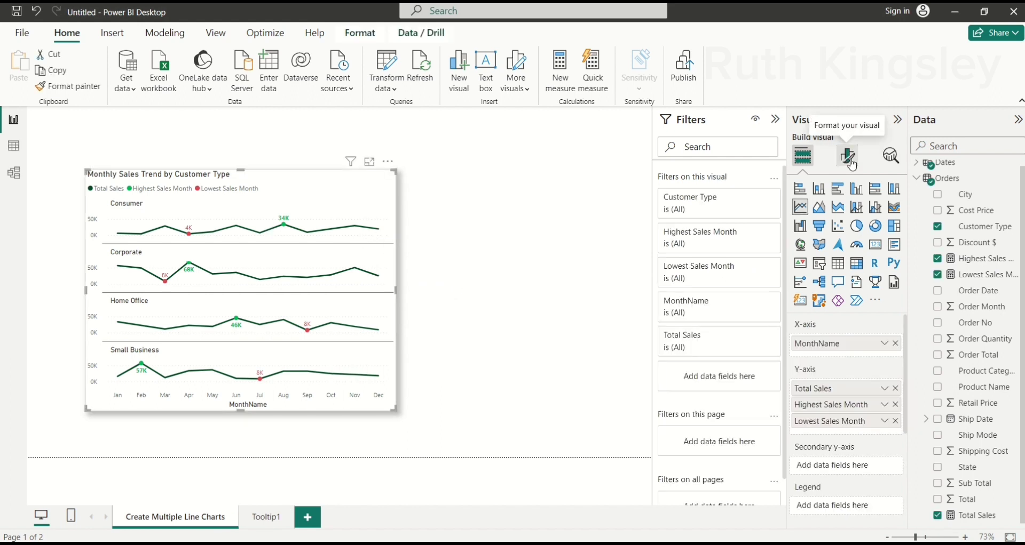
click(848, 155)
click(845, 216)
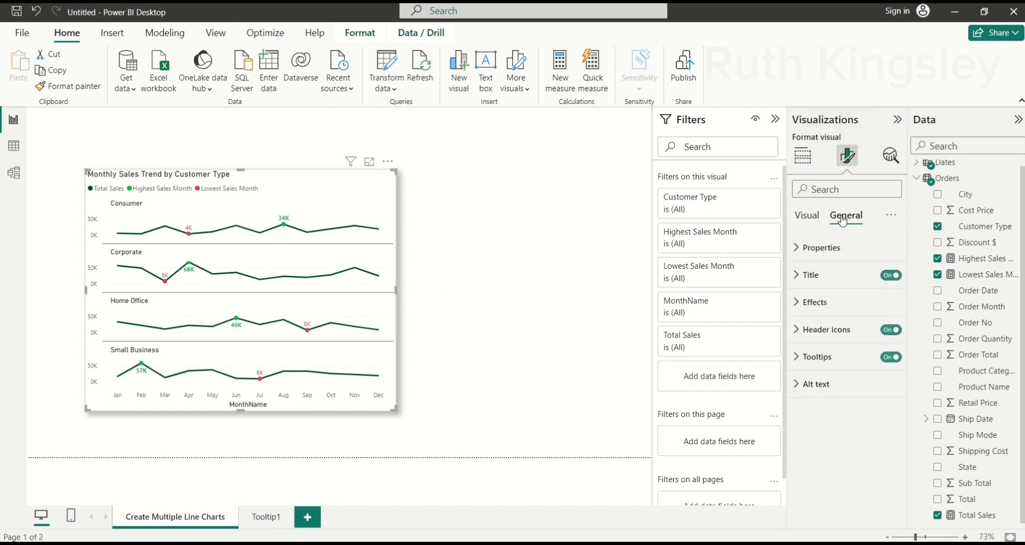
click(798, 359)
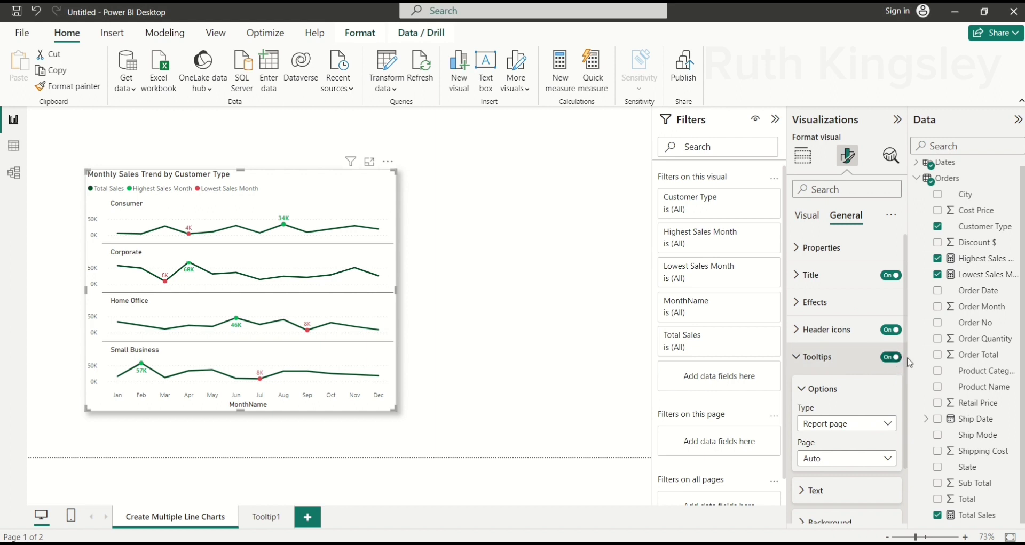
scroll(906, 368, down, 2)
click(854, 357)
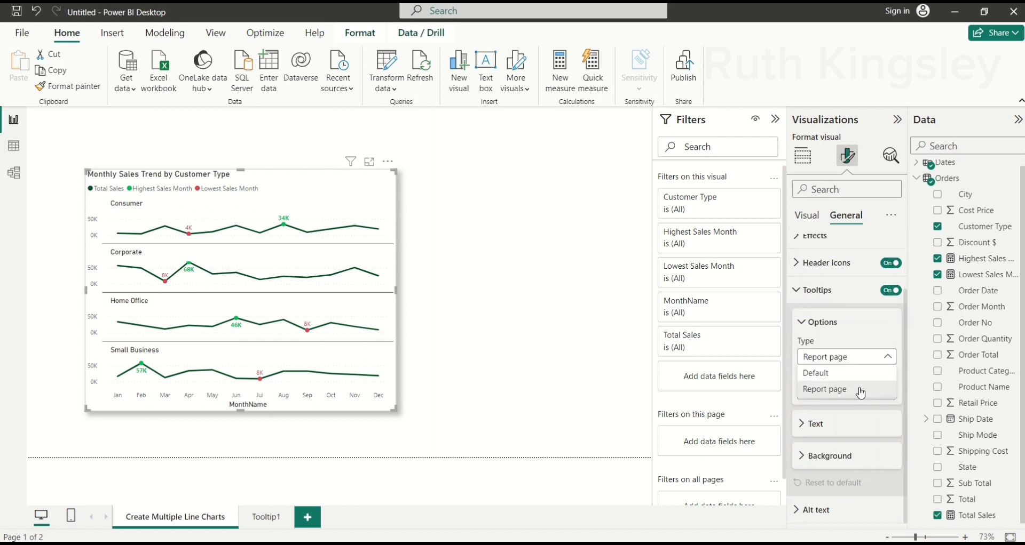
click(861, 394)
click(889, 394)
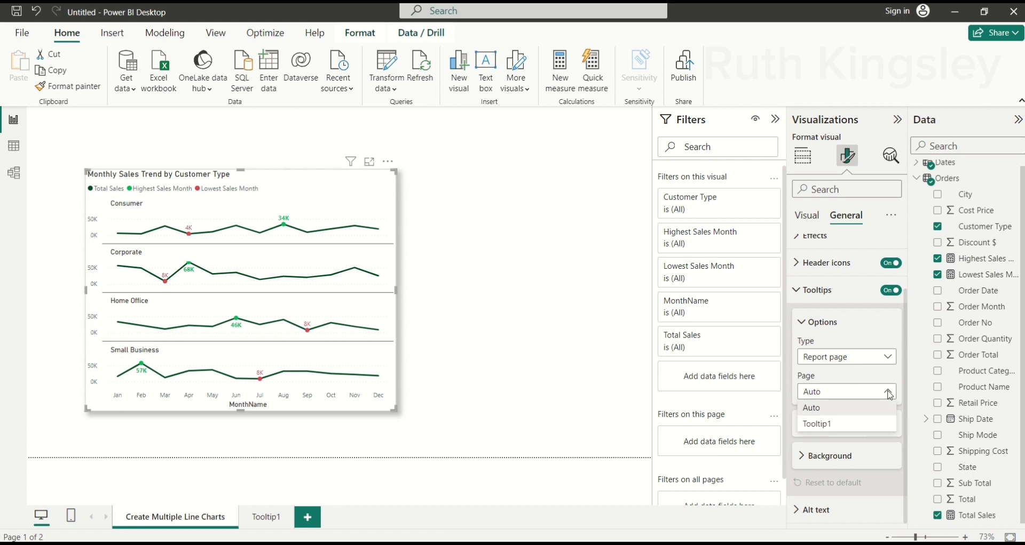
click(853, 426)
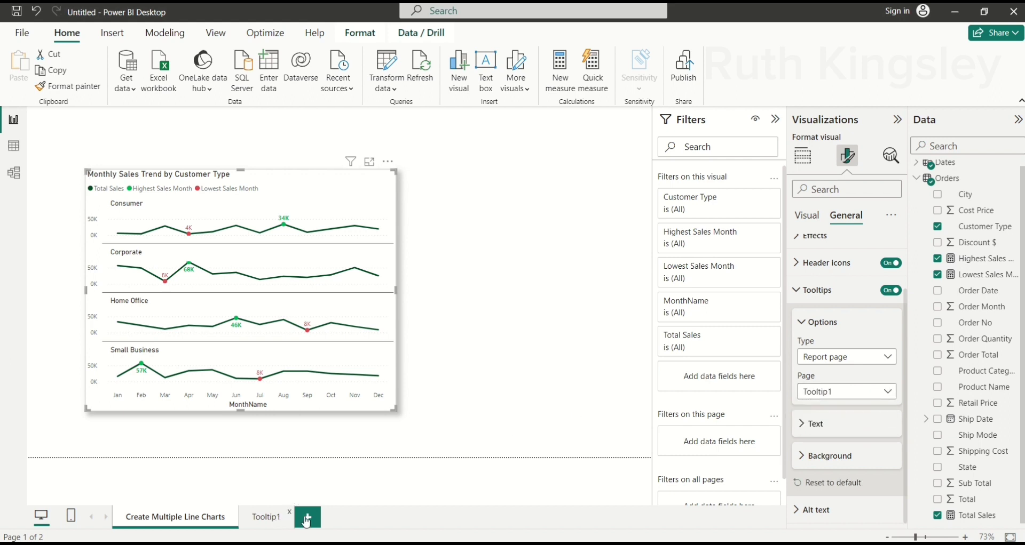
click(803, 326)
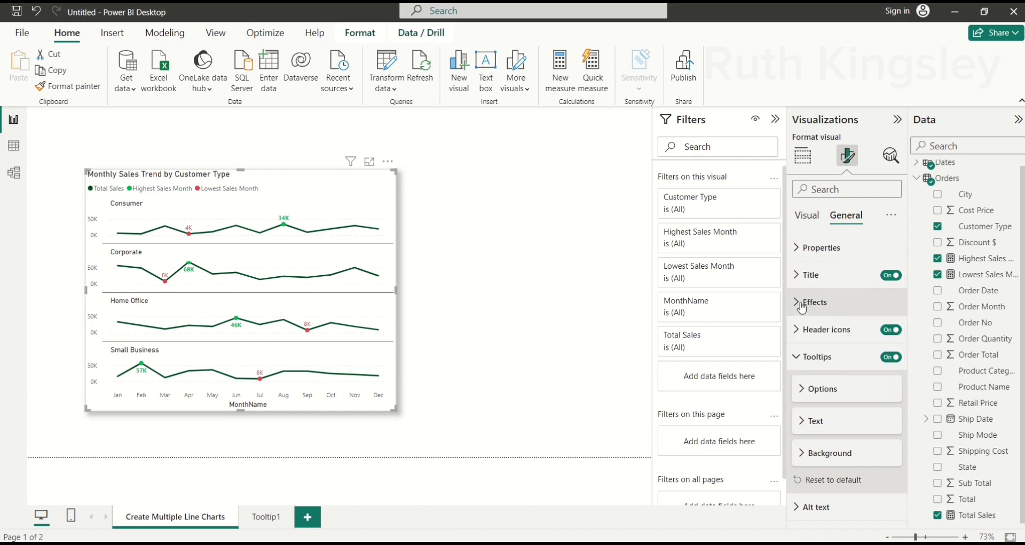
click(802, 220)
Deselect the line chart and check the custom tooltip on data points across the customer type panels
click(589, 183)
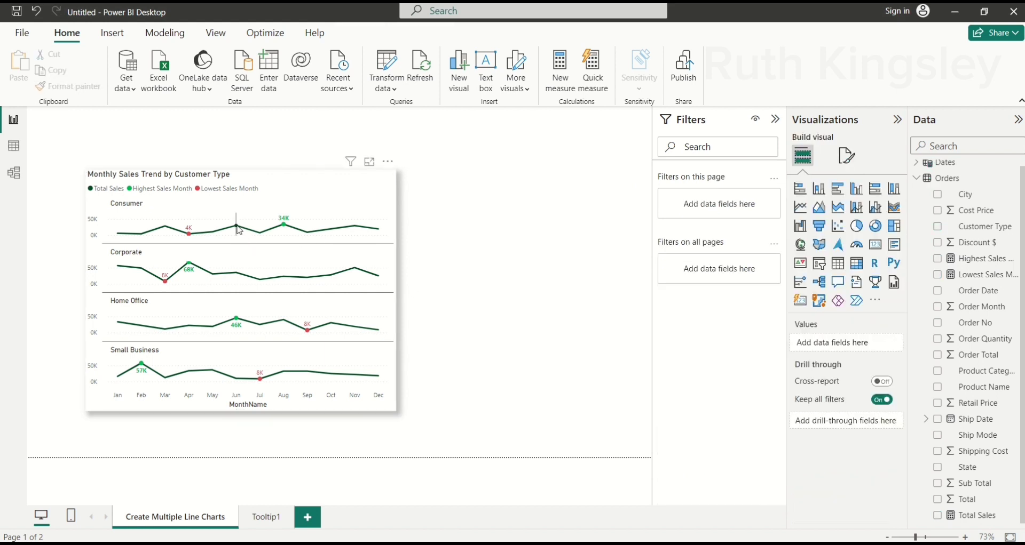
mouse_move(239, 231)
mouse_move(191, 269)
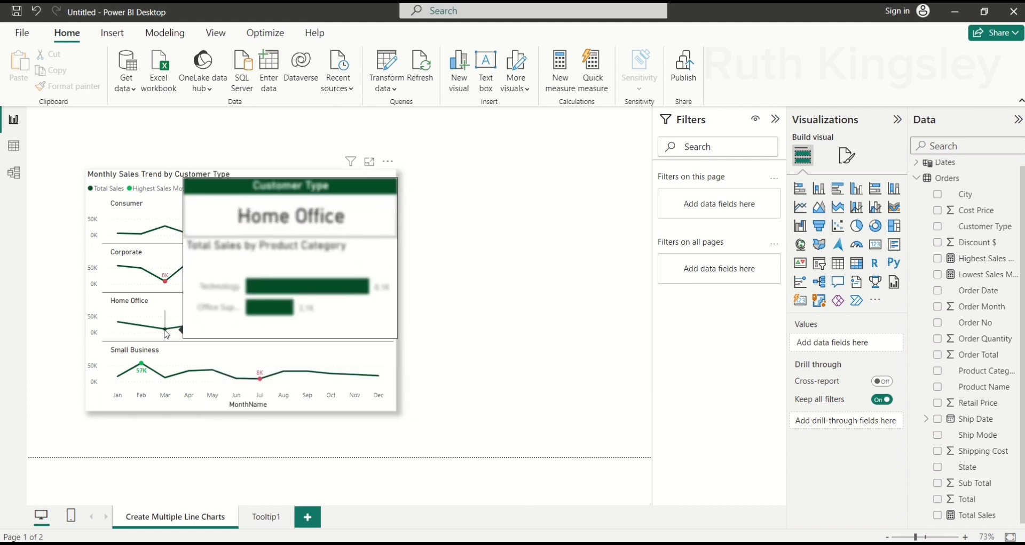
mouse_move(325, 379)
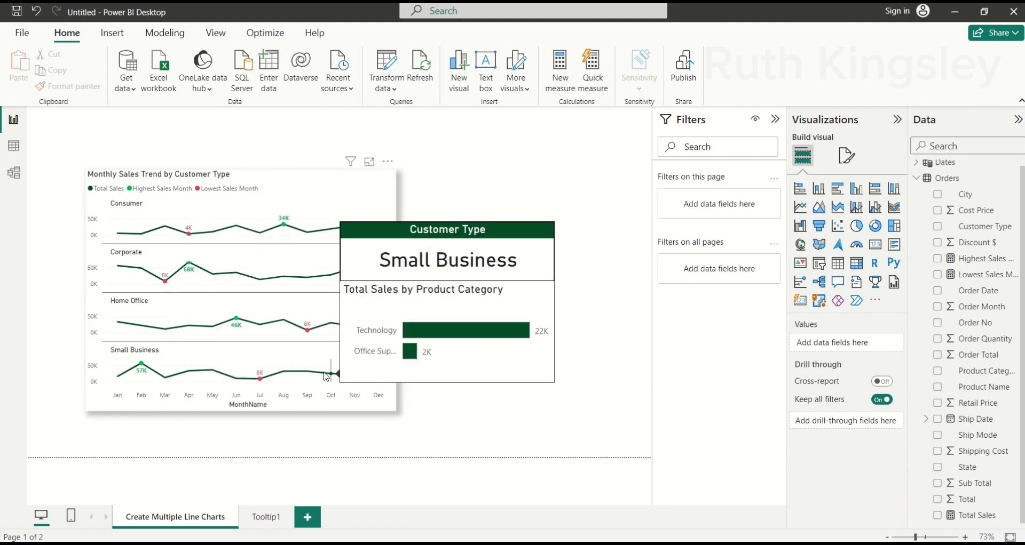
mouse_move(335, 327)
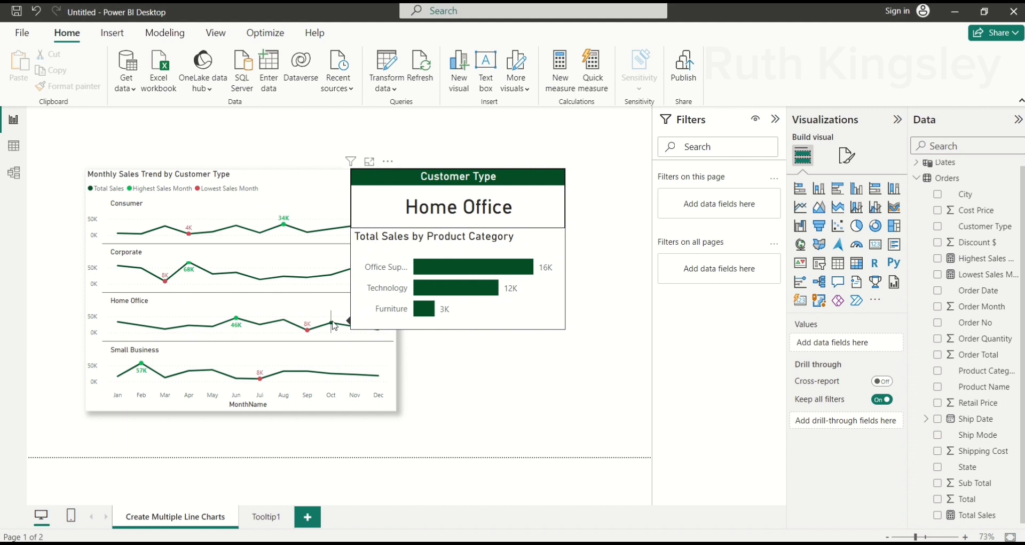